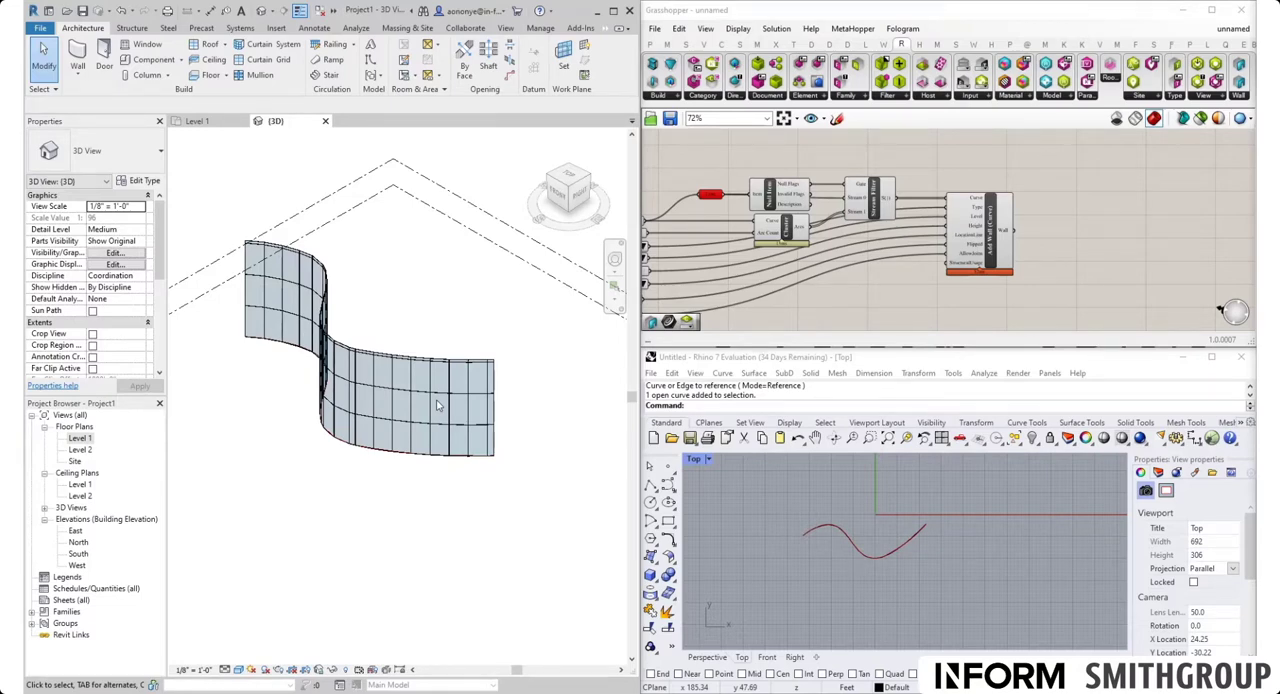
# Set both the vertical and horizontal grid layouts of the curved wall's Exterior Glazing type to Maximum Spacing
pyautogui.scroll(4, 334, 385)
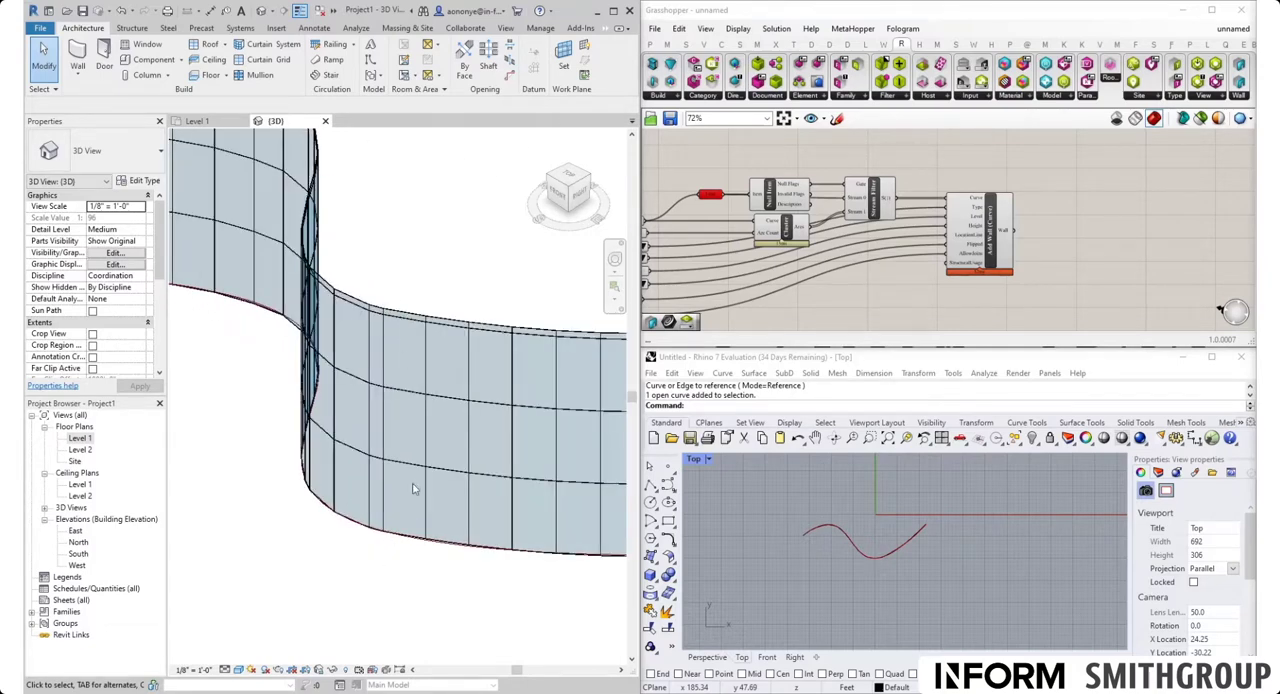
pyautogui.scroll(-2, 356, 374)
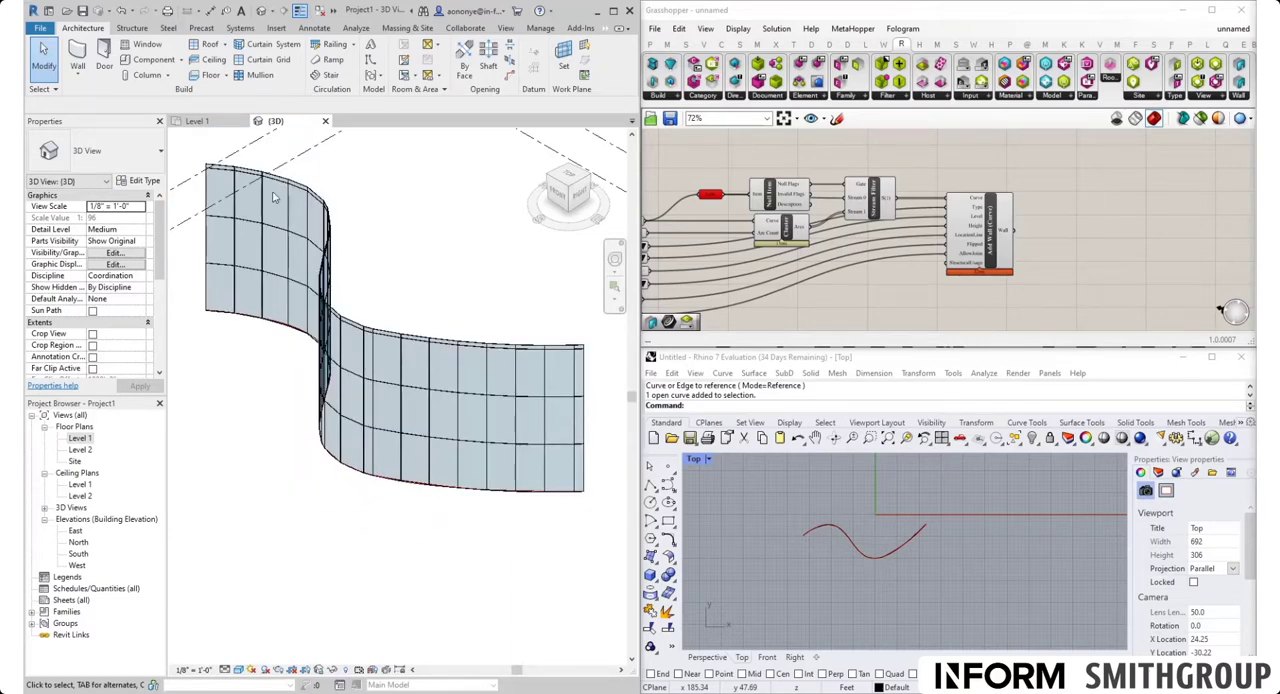
pyautogui.click(550, 349)
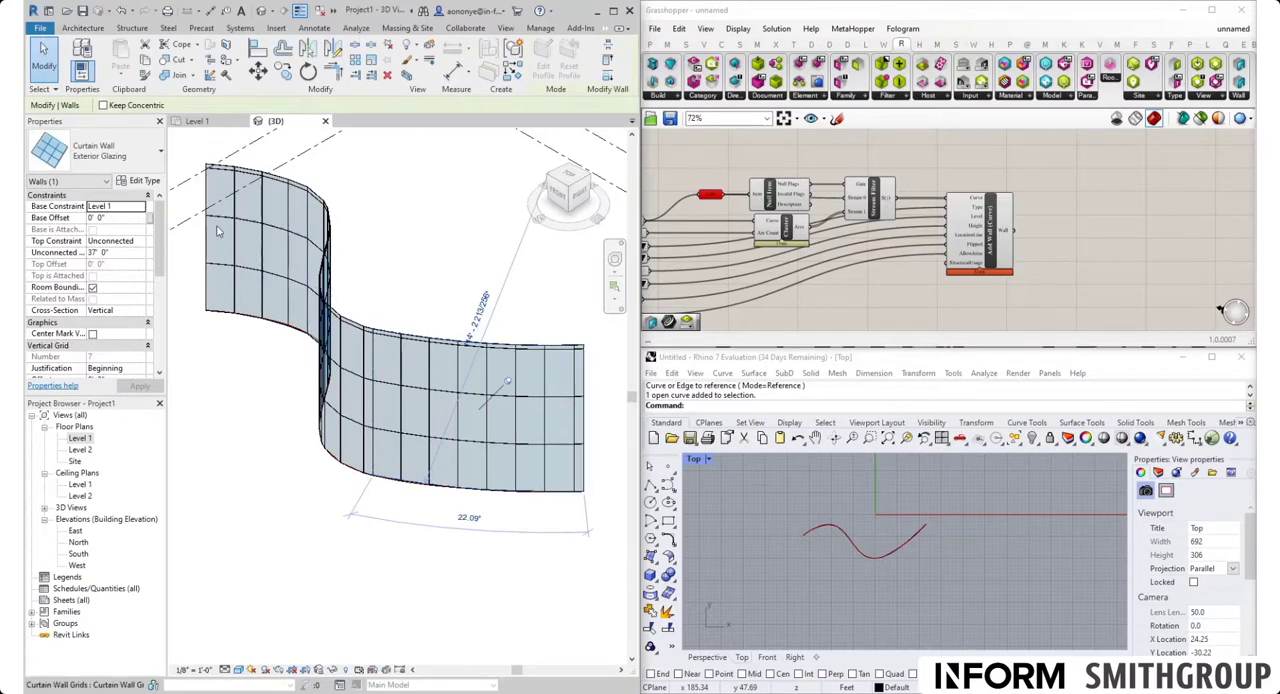
pyautogui.click(142, 182)
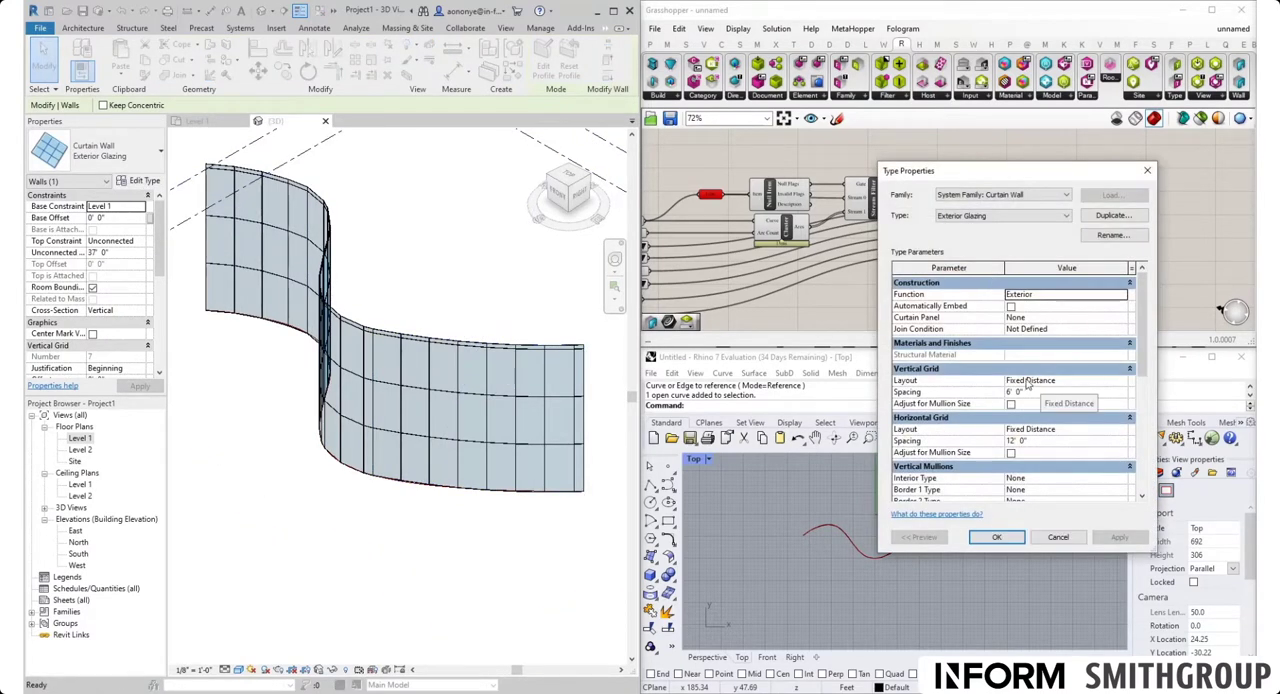
pyautogui.click(1121, 381)
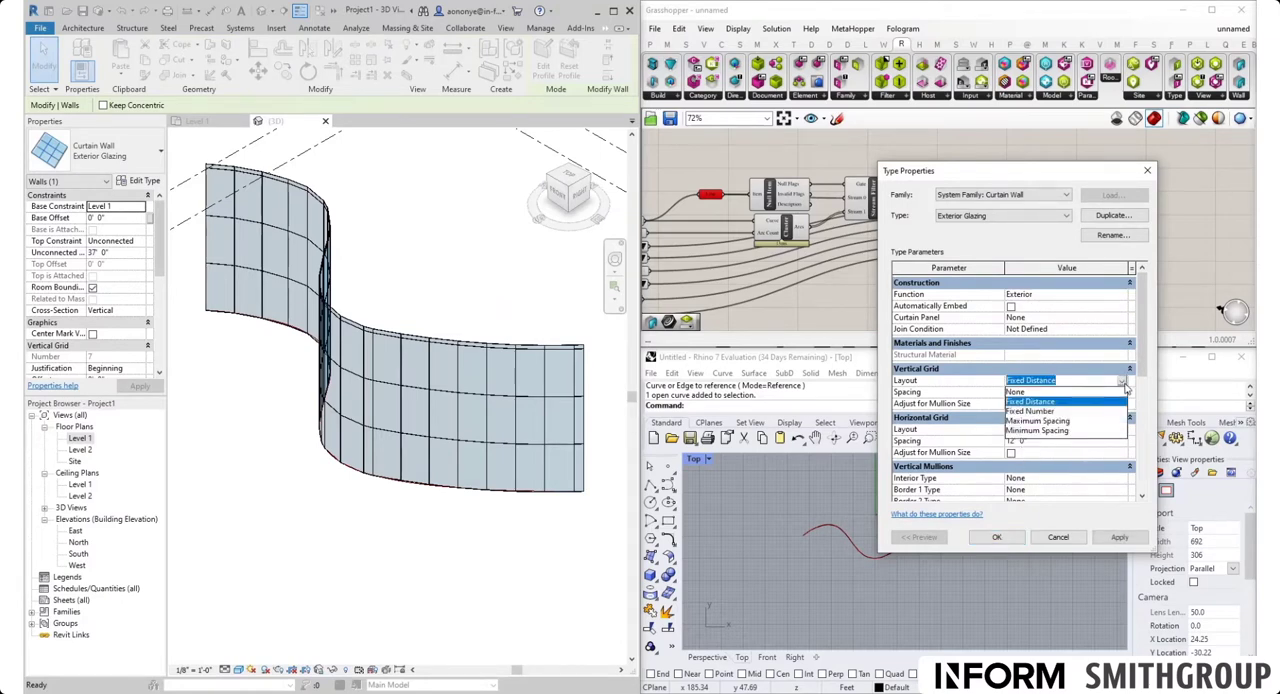
pyautogui.click(1062, 421)
pyautogui.click(1121, 430)
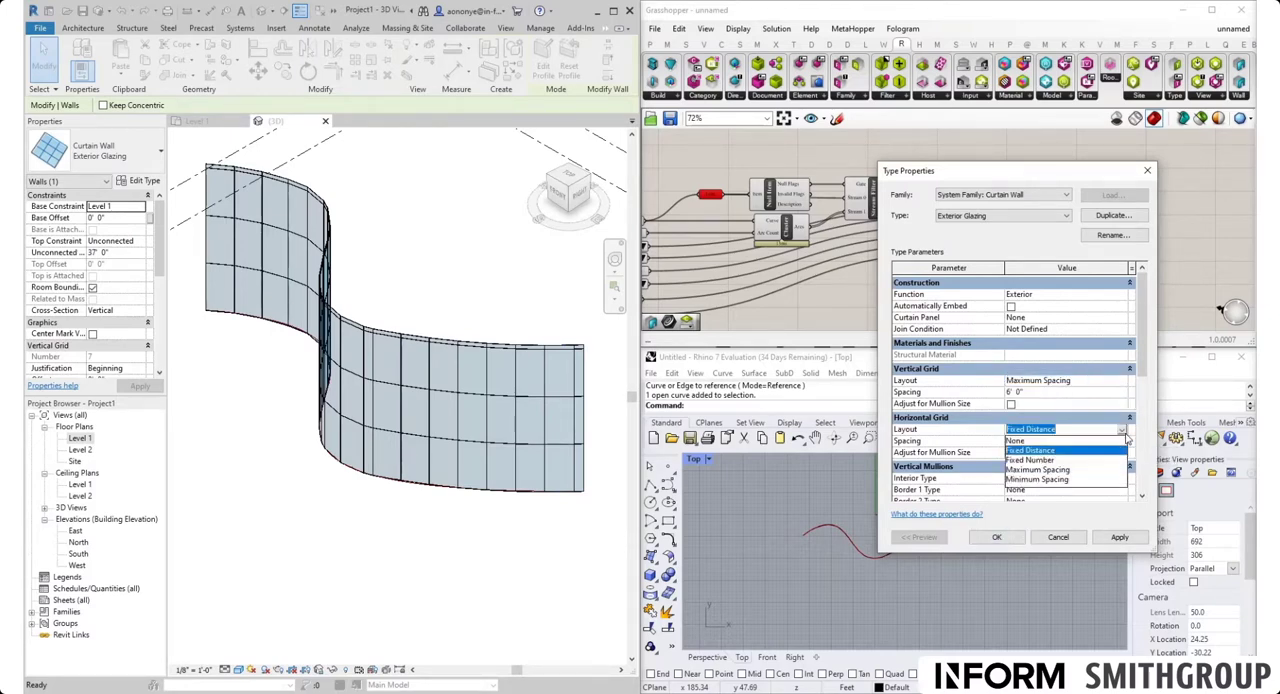
pyautogui.click(1040, 471)
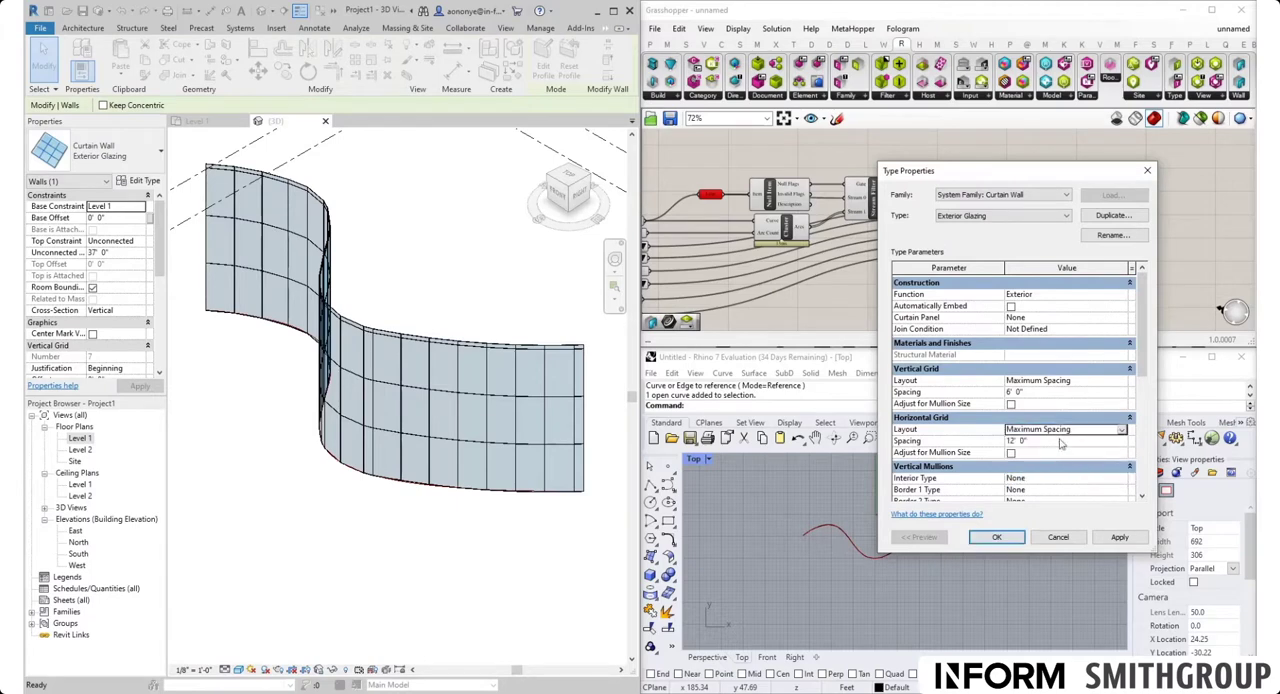
# Set the Exterior Glazing type's horizontal grid spacing to 6' and accept the type changes
pyautogui.click(1041, 393)
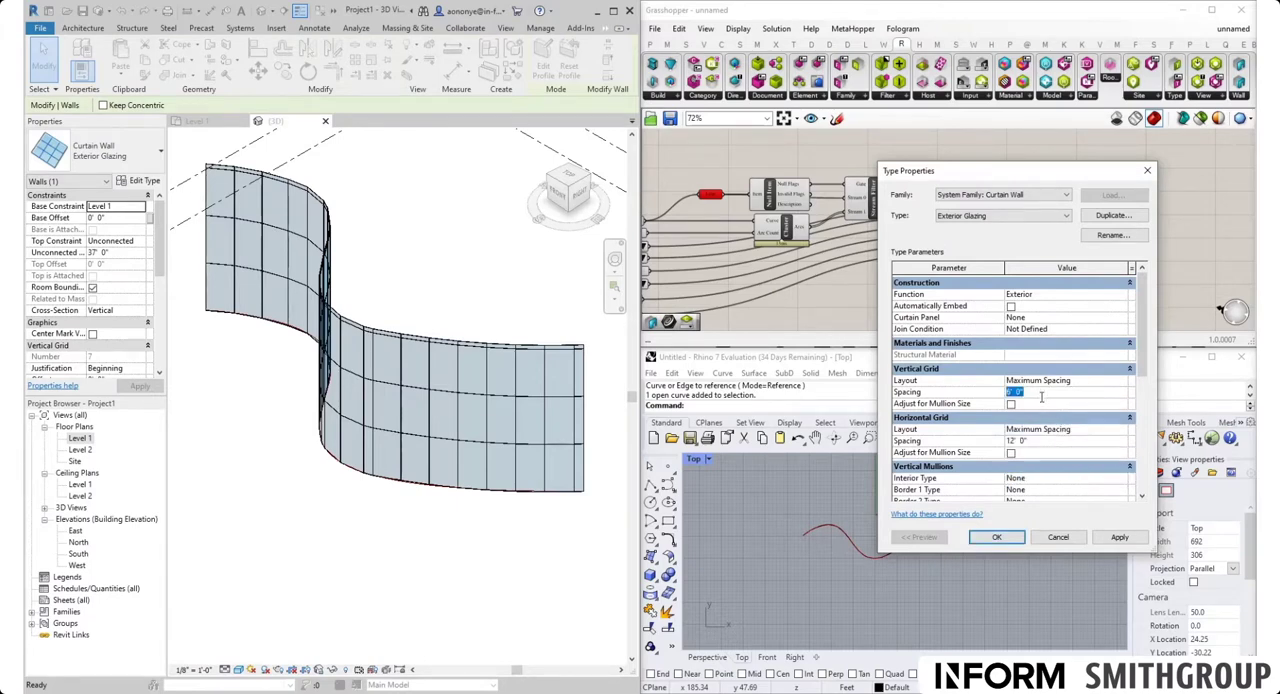
pyautogui.click(1037, 441)
pyautogui.write('6')
pyautogui.click(1000, 538)
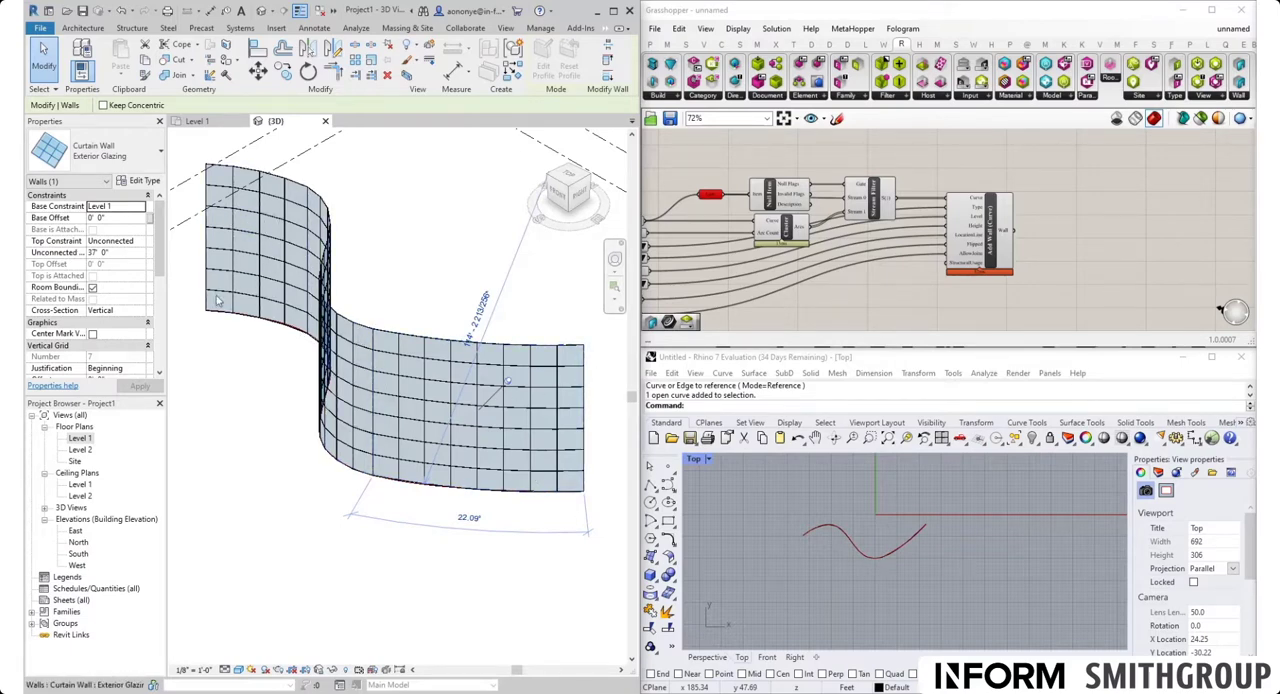
# Set the Exterior Glazing type's horizontal grid spacing to 4' and apply it to the wall
pyautogui.click(144, 181)
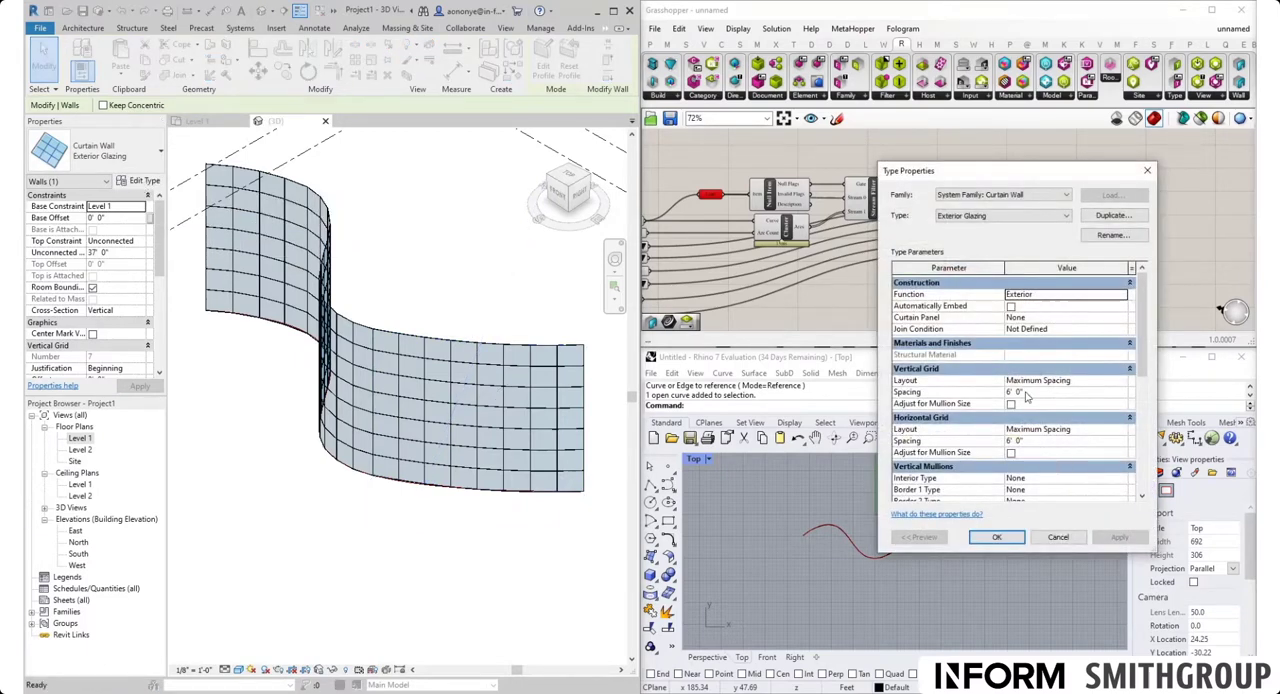
pyautogui.click(1033, 444)
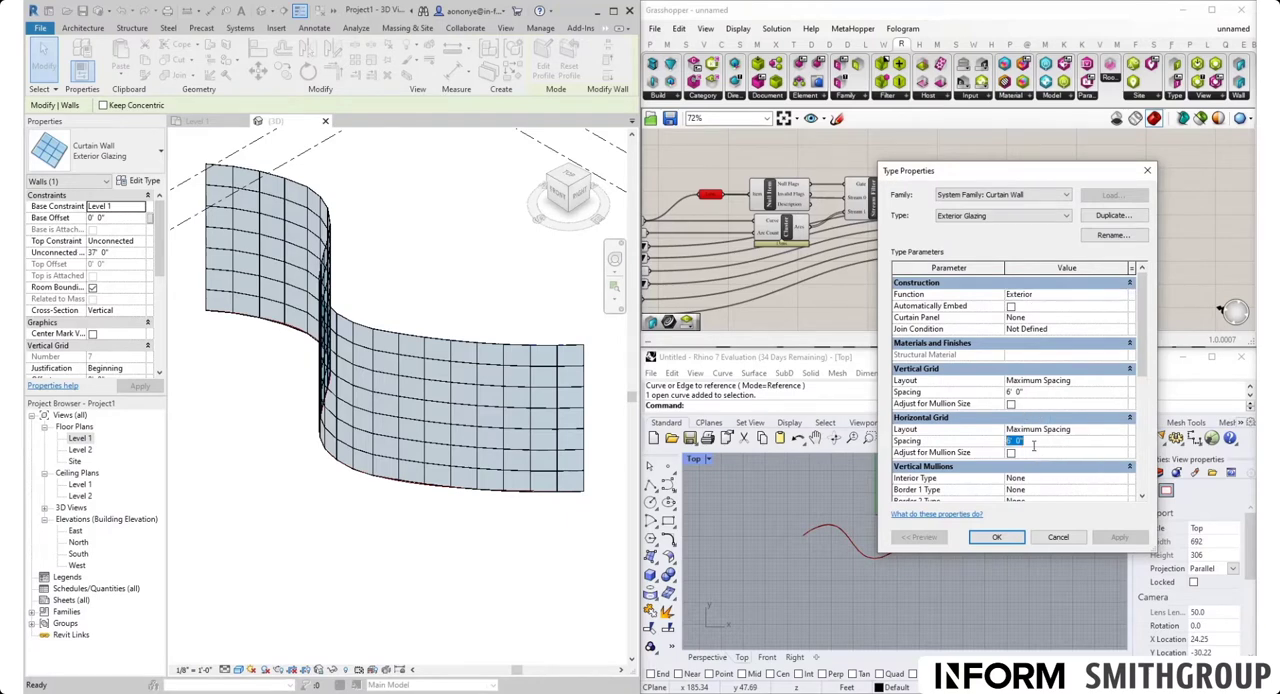
pyautogui.write('4')
pyautogui.click(1118, 538)
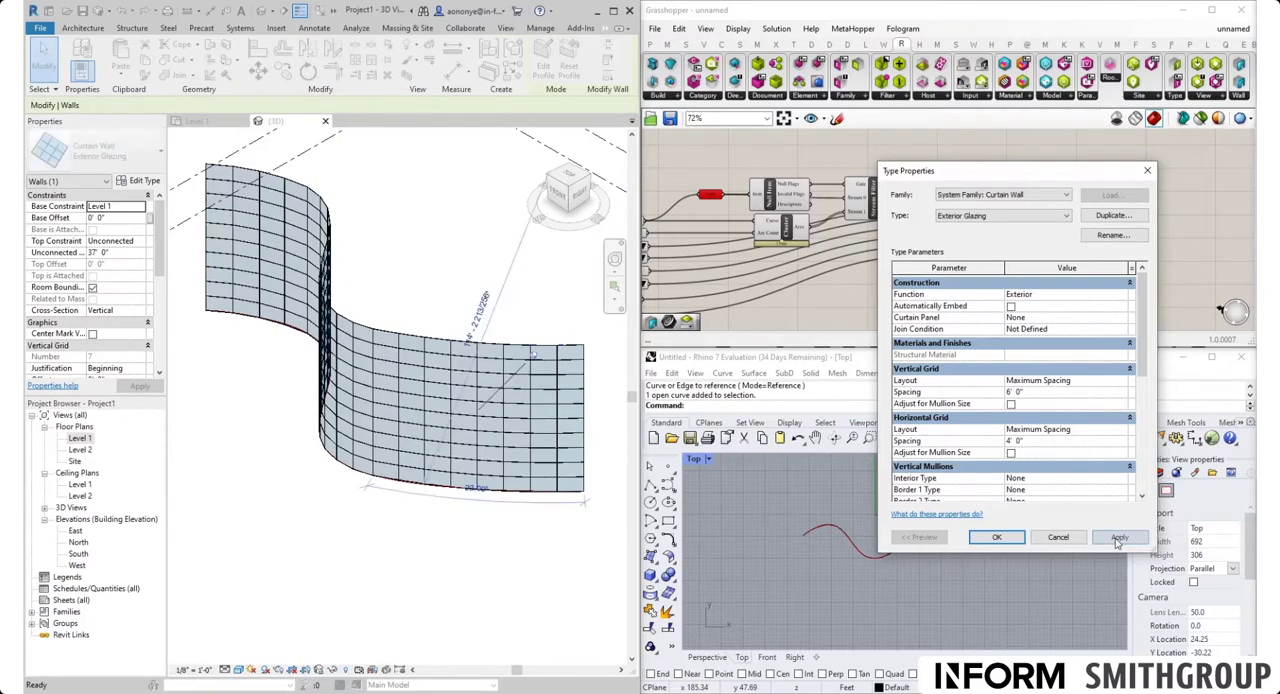
# Set the Exterior Glazing type's vertical grid spacing to 4' and horizontal grid spacing to 6', accept, and deselect the wall
pyautogui.click(1037, 393)
pyautogui.write('4')
pyautogui.click(1039, 441)
pyautogui.write('6')
pyautogui.click(1117, 538)
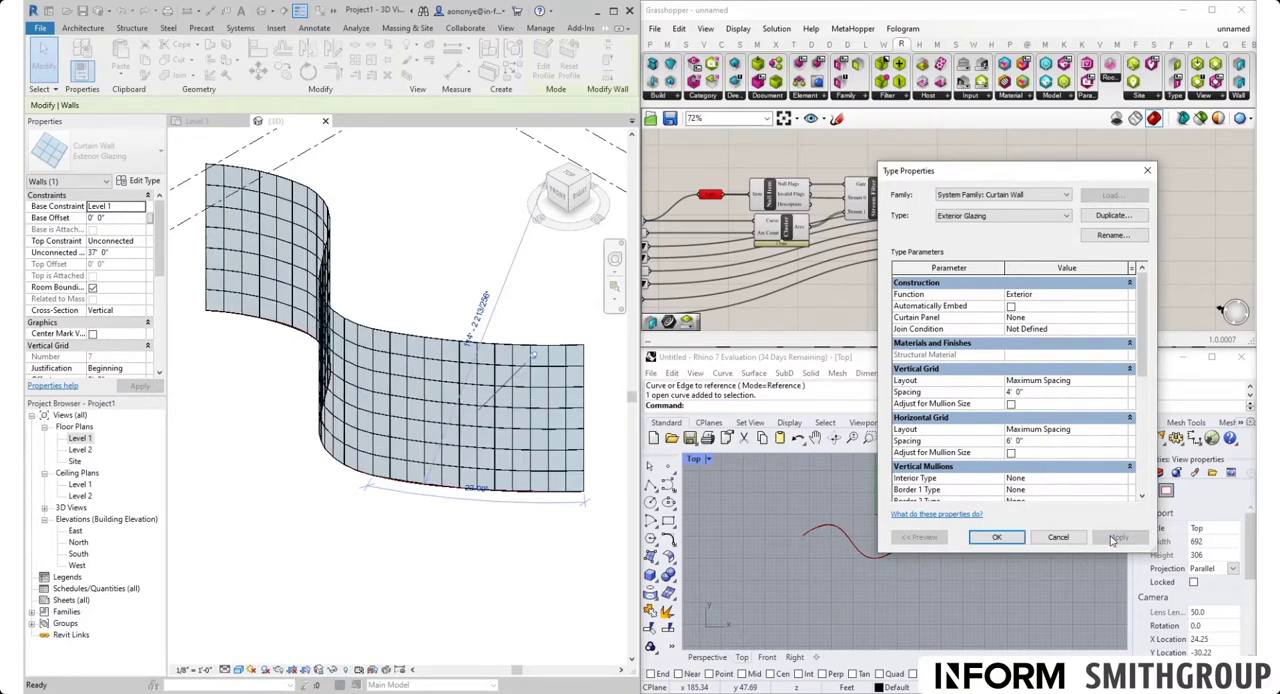
pyautogui.click(997, 537)
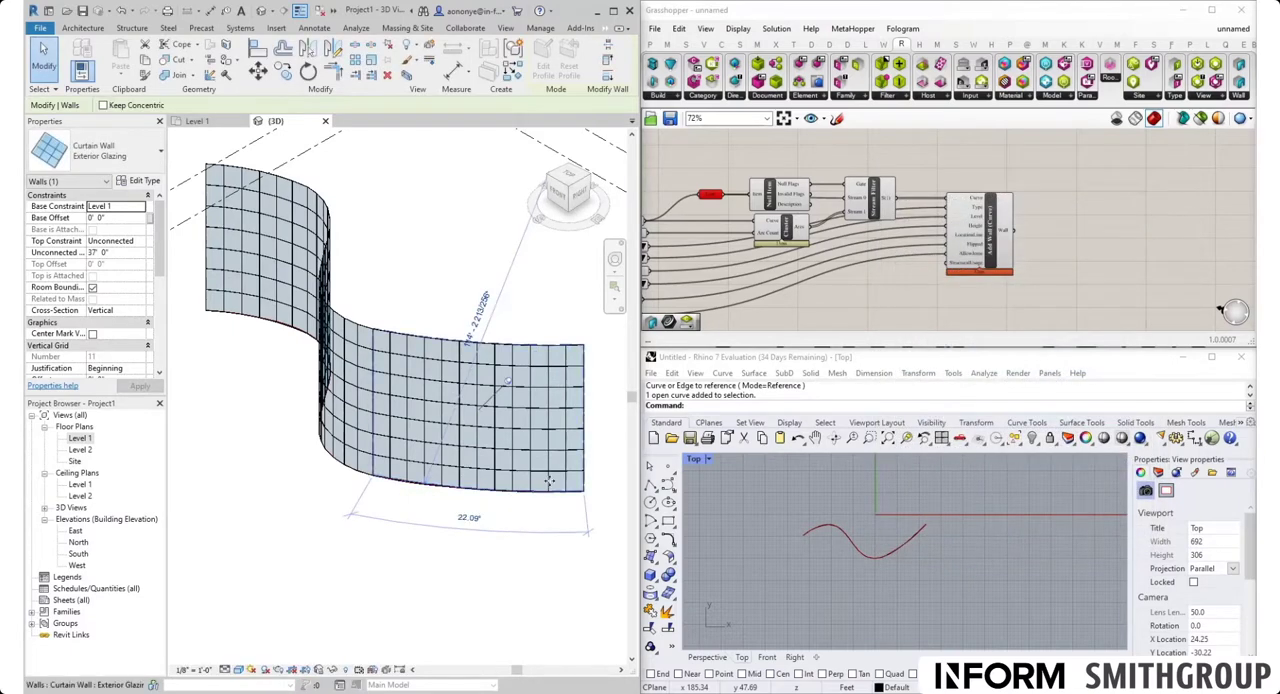
pyautogui.click(531, 583)
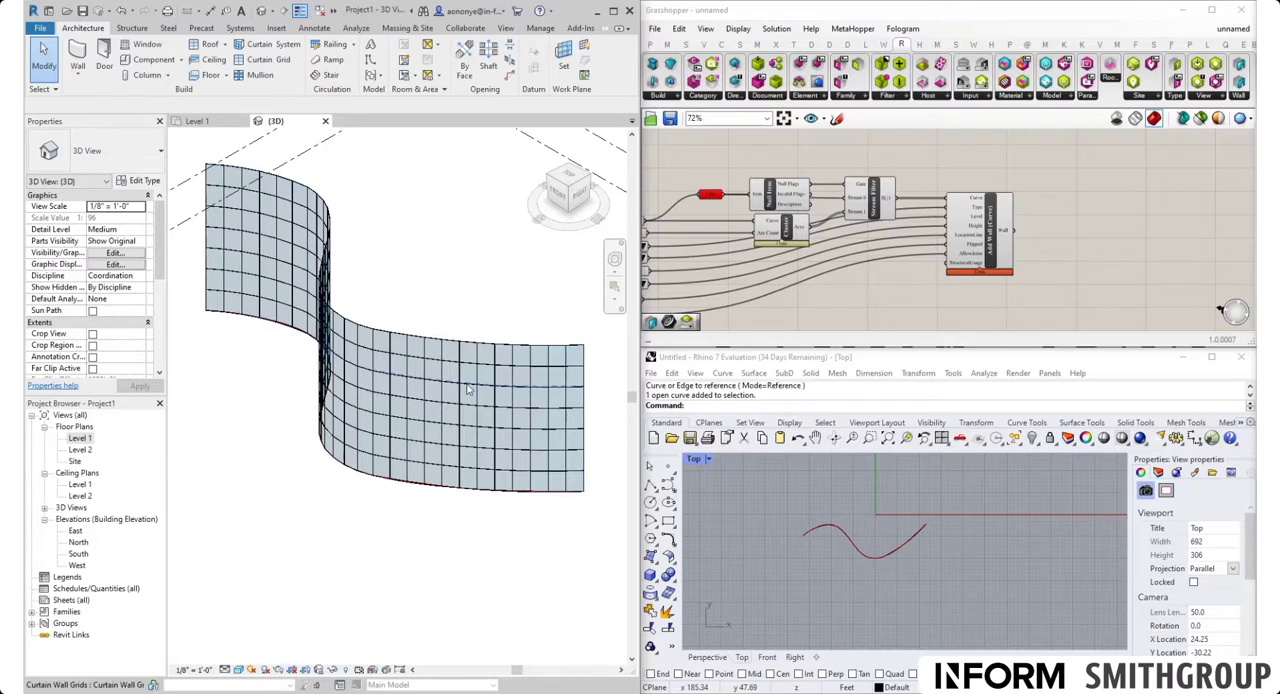
# Change one glazed panel in the curtain wall's top row to the System Panel Solid type
pyautogui.scroll(5, 436, 360)
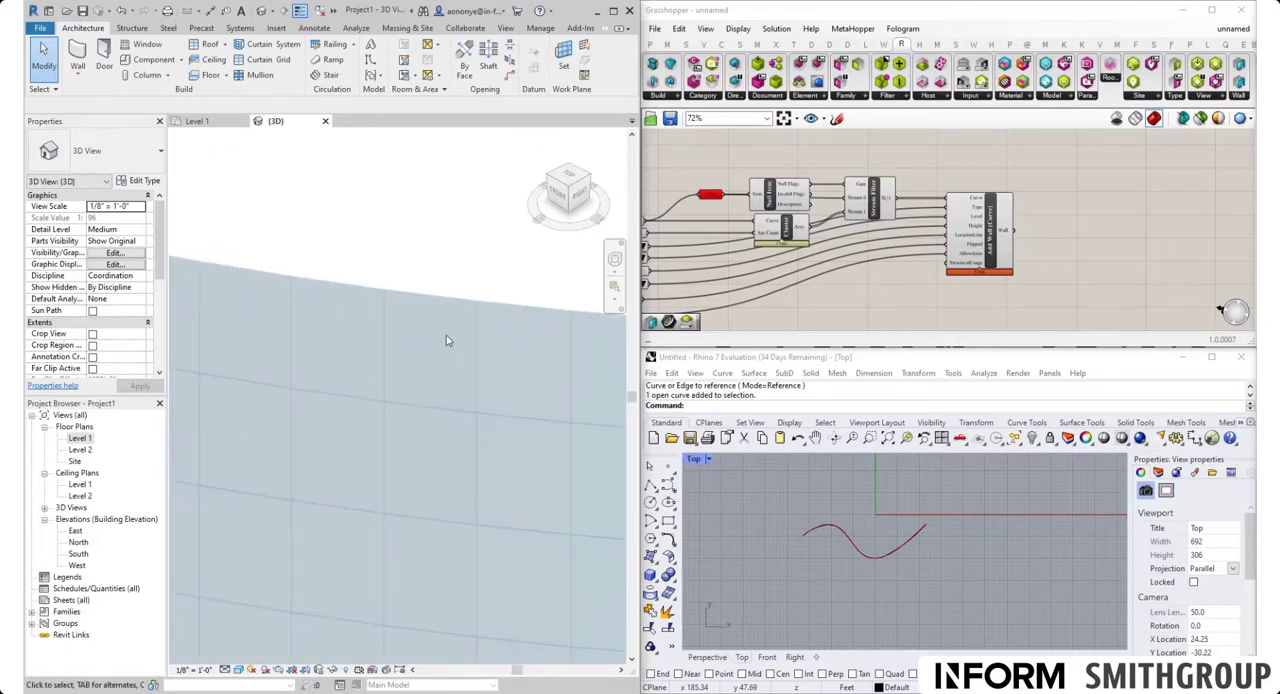
pyautogui.click(32, 612)
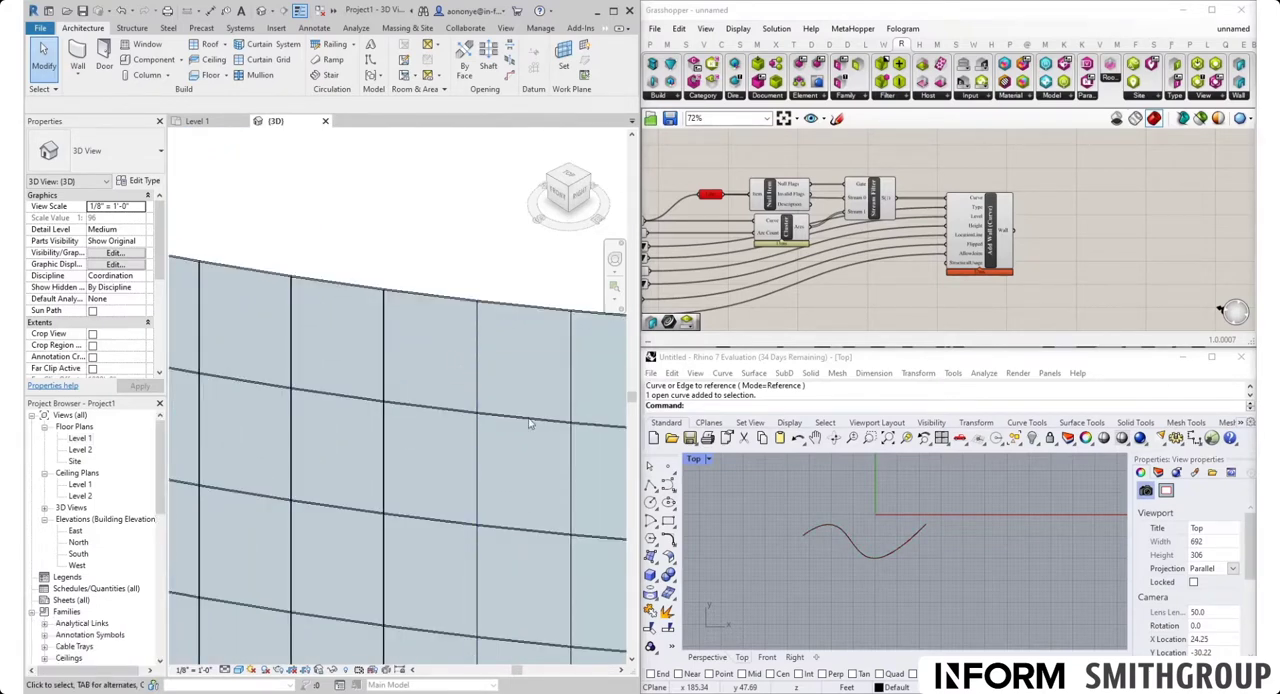
pyautogui.click(482, 358)
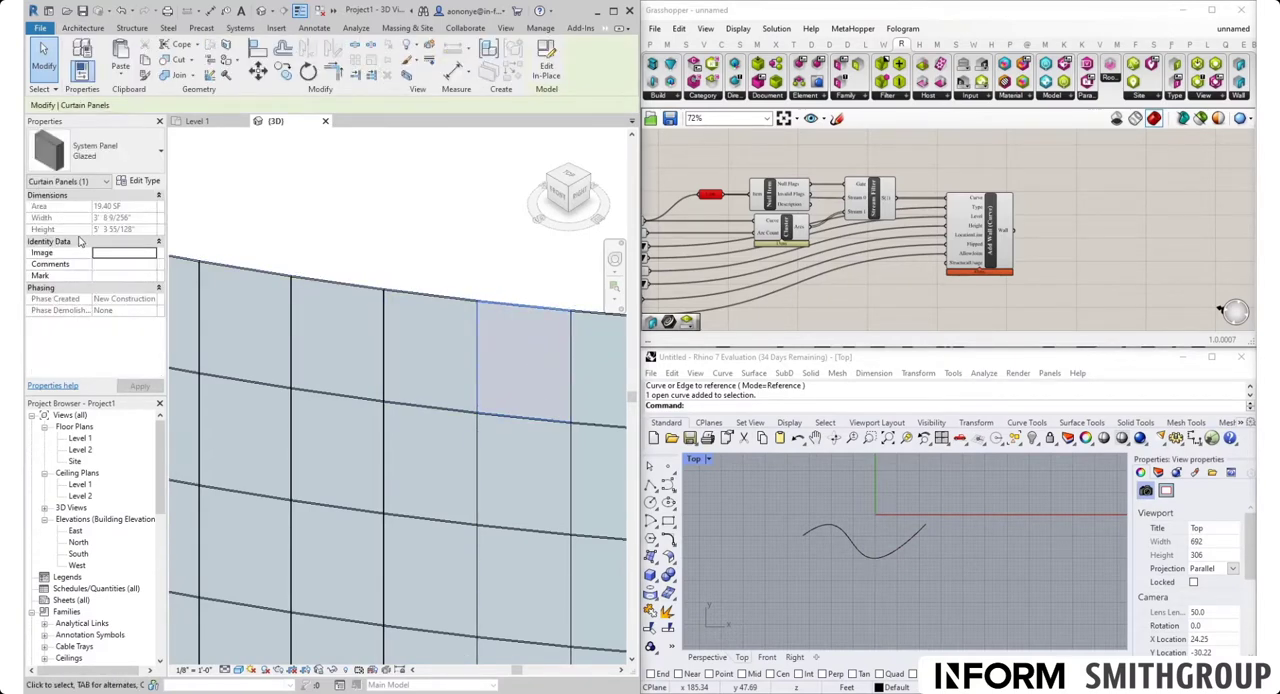
pyautogui.click(123, 166)
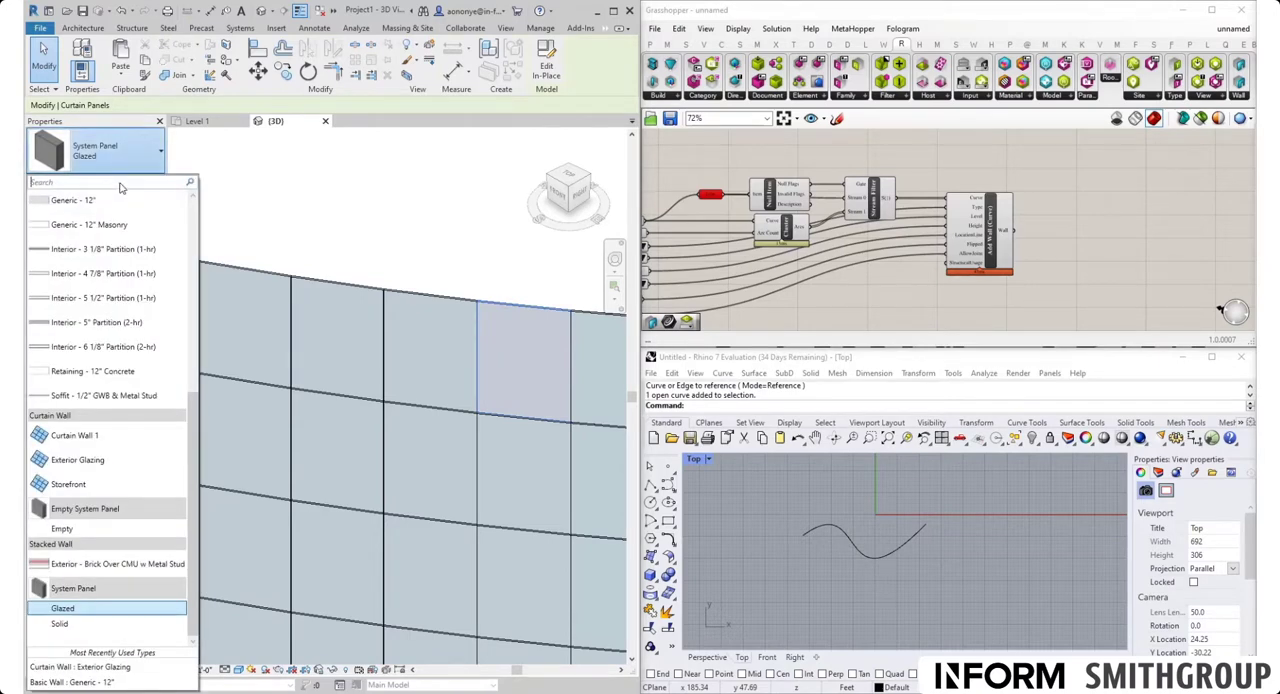
pyautogui.write('solid')
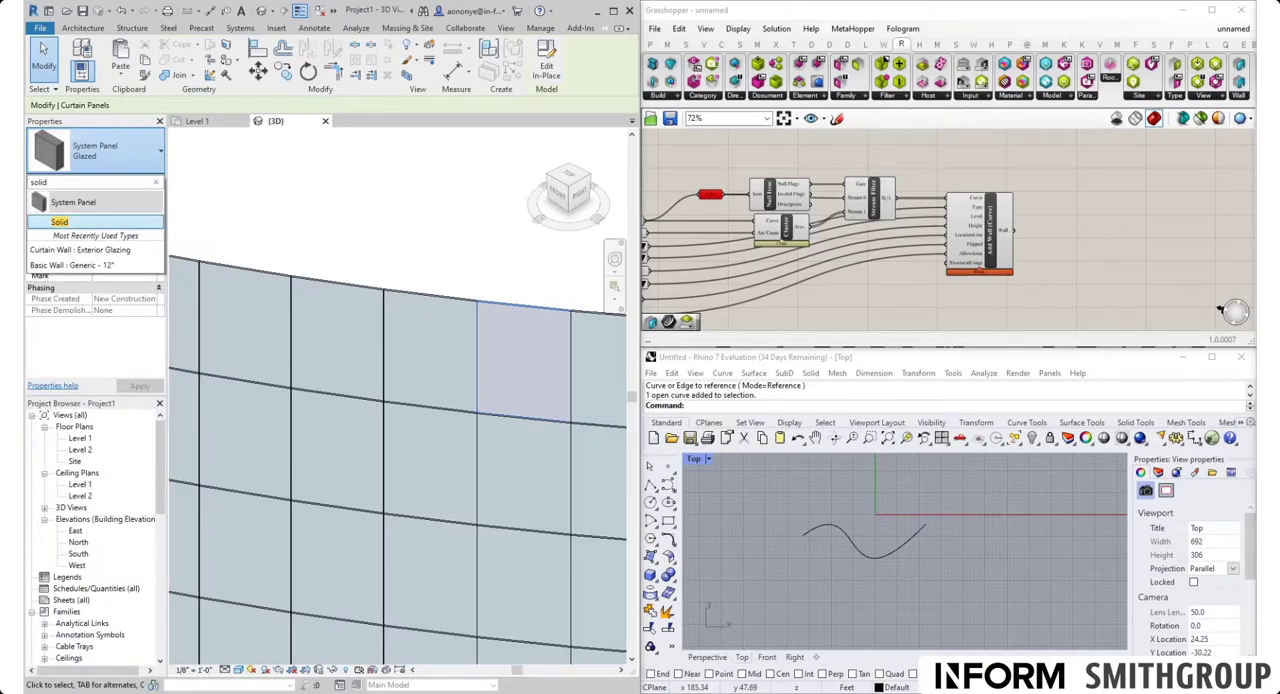
pyautogui.click(128, 219)
pyautogui.click(372, 226)
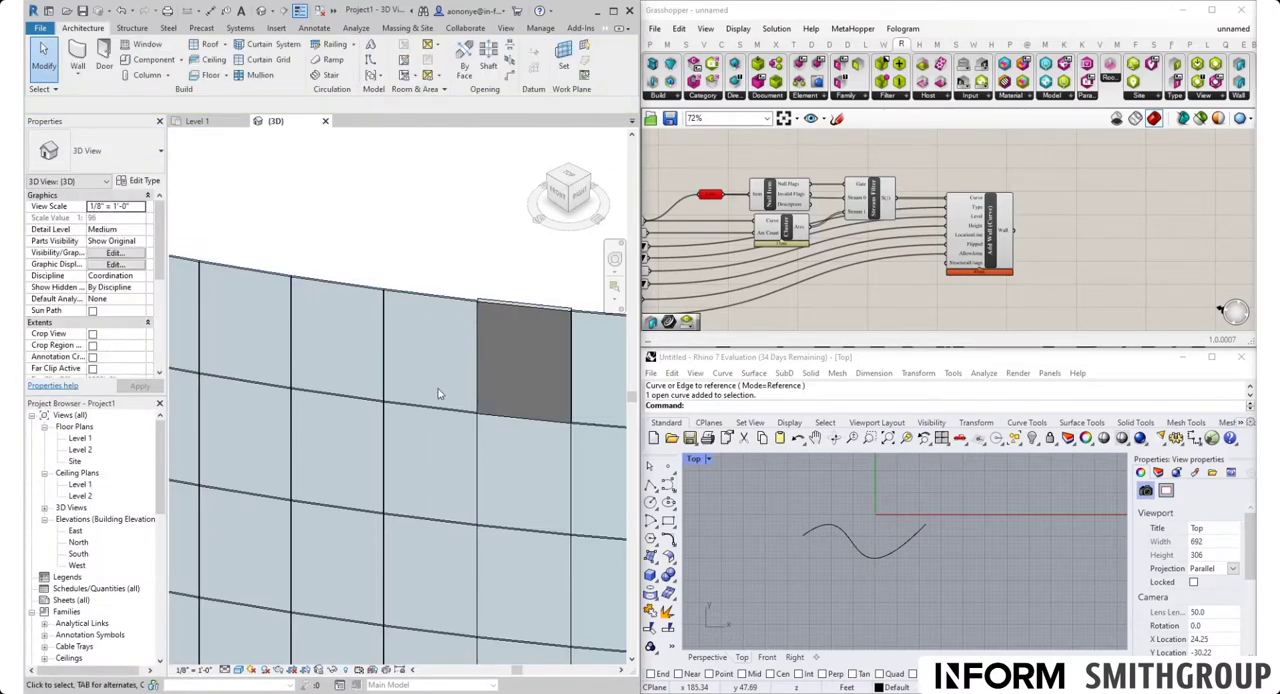
# Switch two more glazed panels, diagonally adjacent below the top row, to System Panel Solid, and undo all the solid panel changes
pyautogui.press('Tab')
pyautogui.click(386, 461)
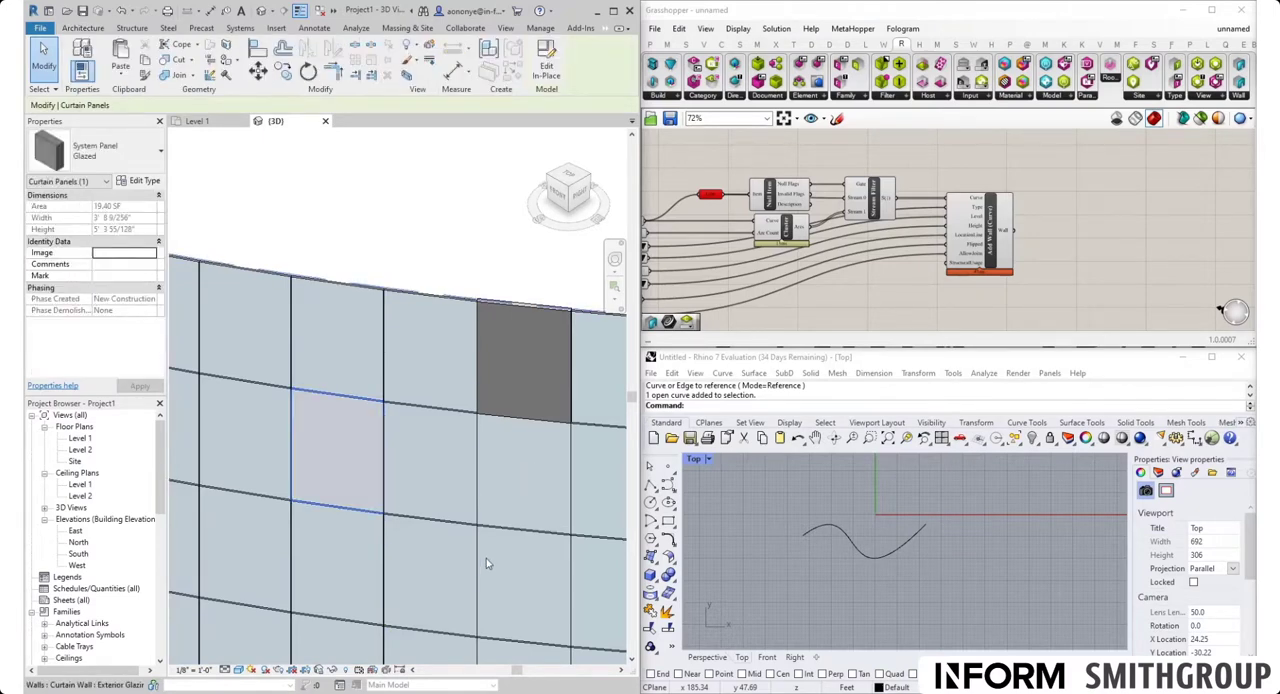
pyautogui.press('Tab')
pyautogui.press('Tab')
pyautogui.press('Tab')
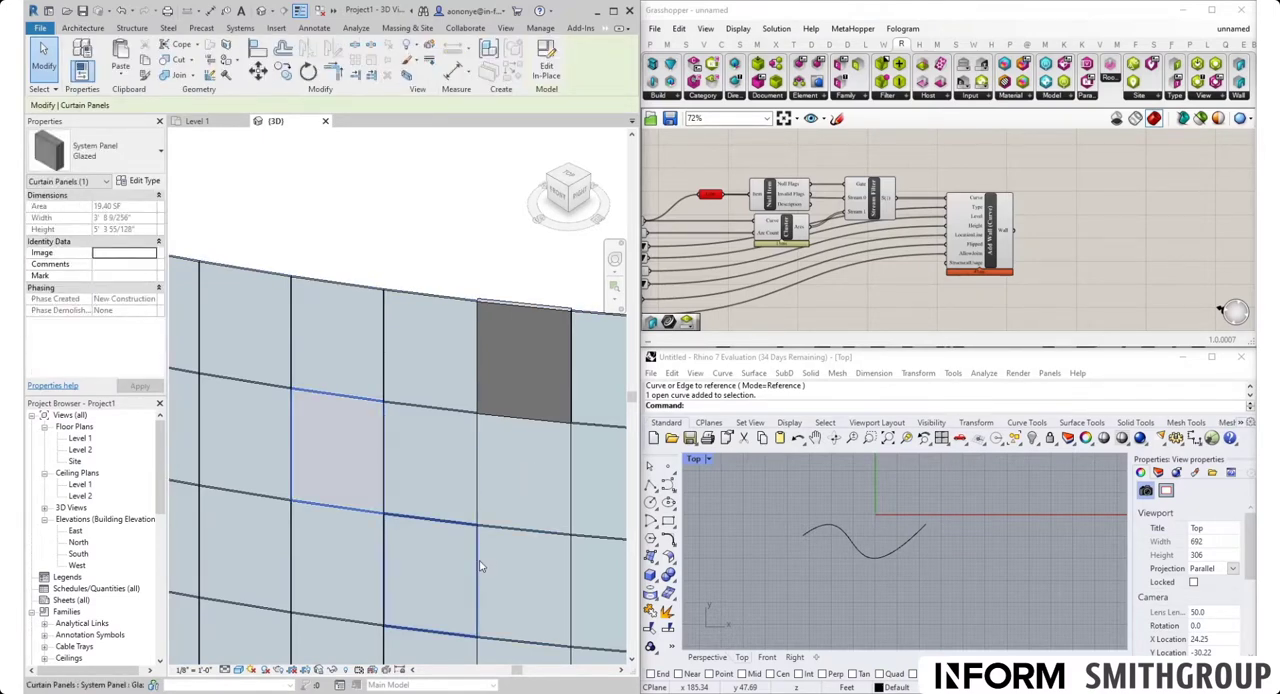
pyautogui.keyDown('ctrl'); pyautogui.click(449, 535); pyautogui.keyUp('ctrl')
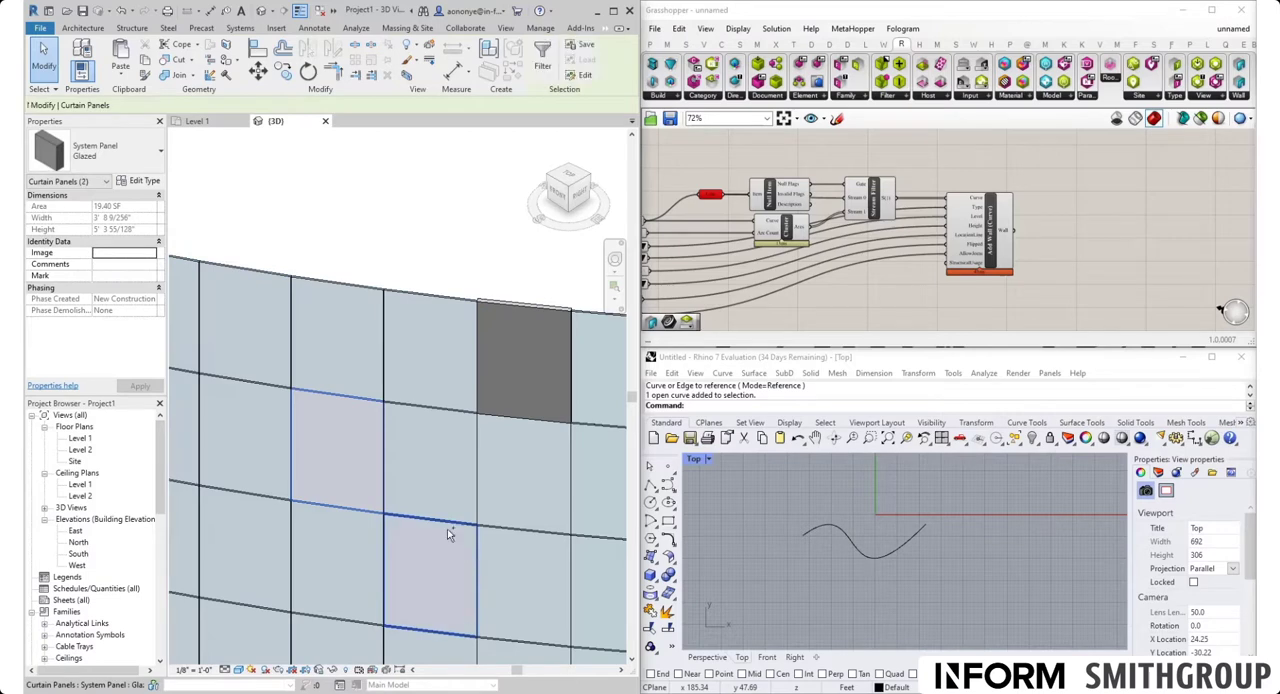
pyautogui.click(135, 172)
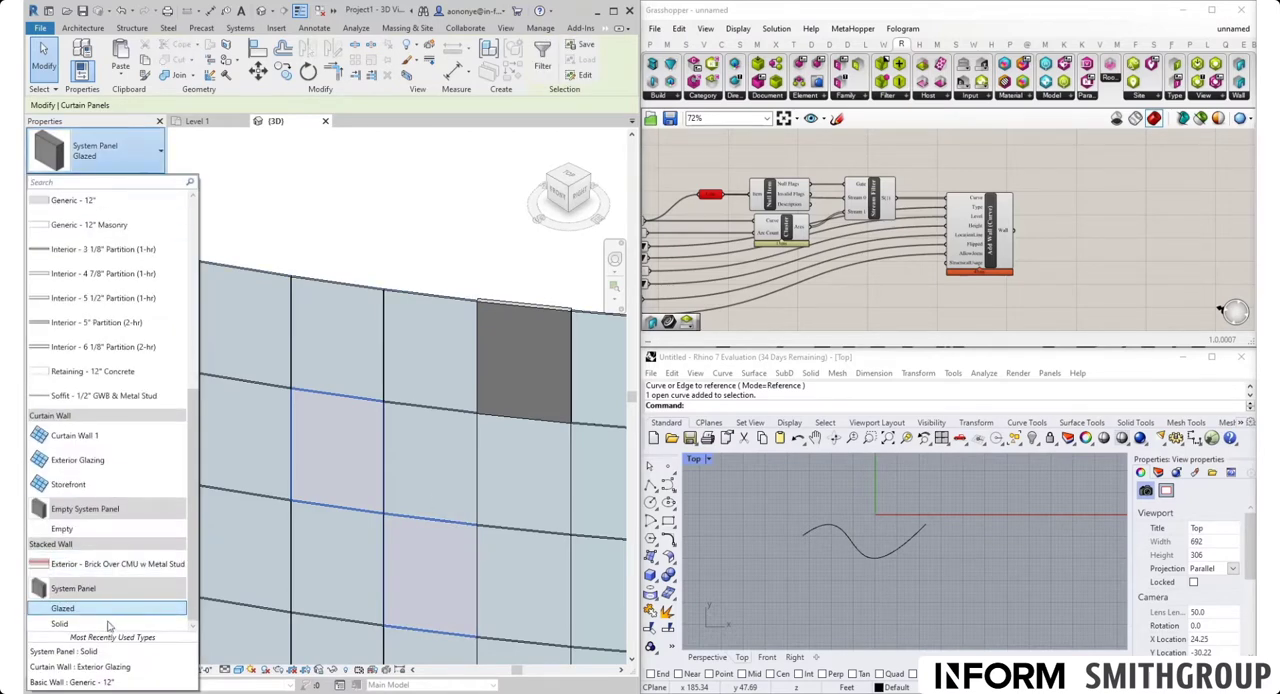
pyautogui.click(115, 623)
pyautogui.click(408, 226)
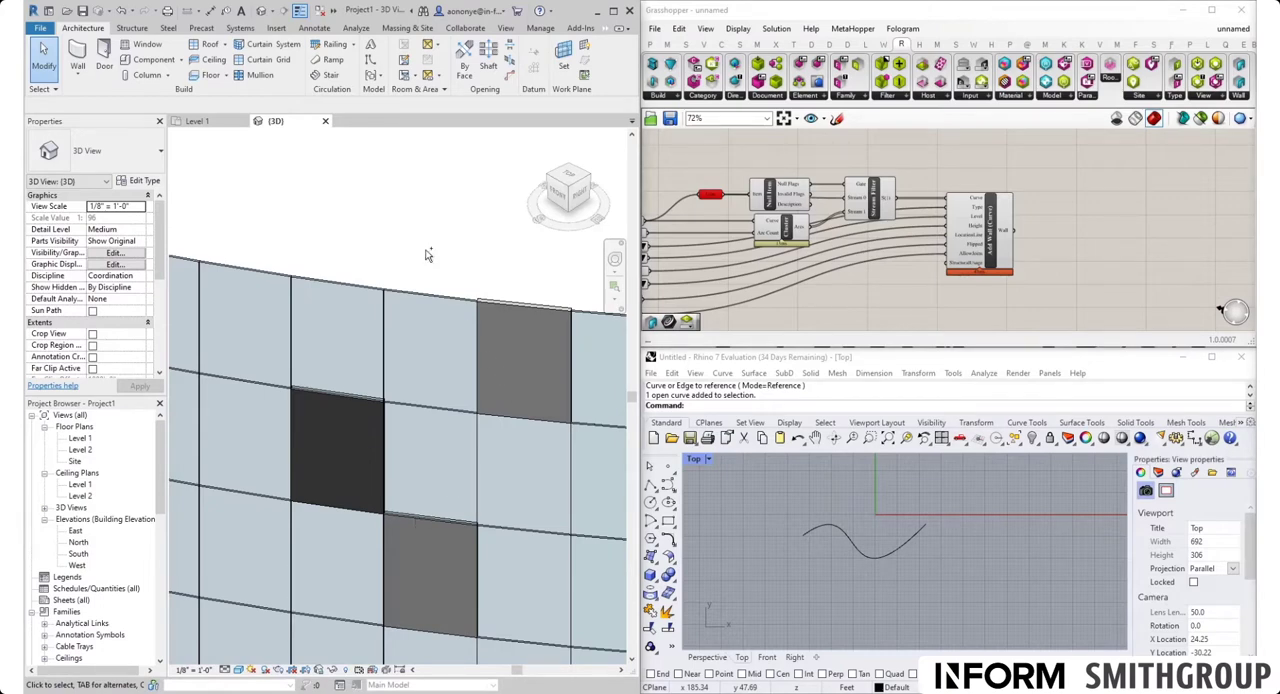
pyautogui.hotkey('ctrl', 'z')
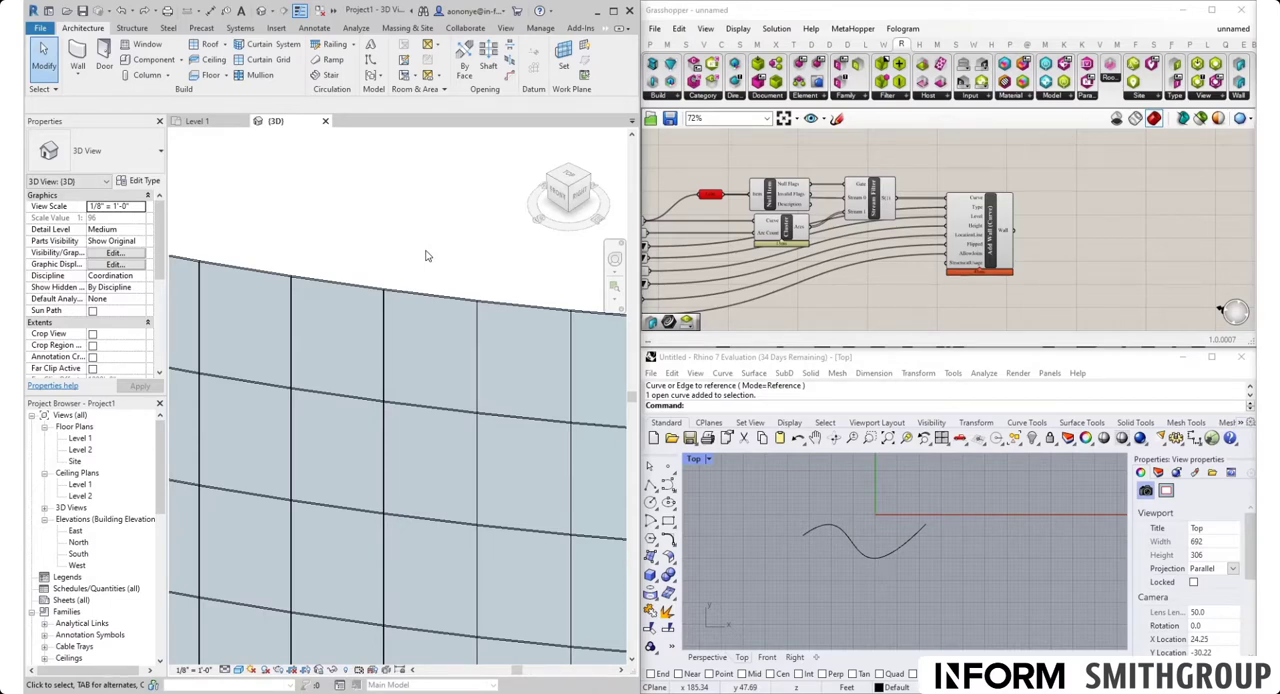
# In Grasshopper, add an Analyze Curtain Wall component and connect the Wall output of Add Wall (Curve) to its Curtain Wall input
pyautogui.click(1083, 240)
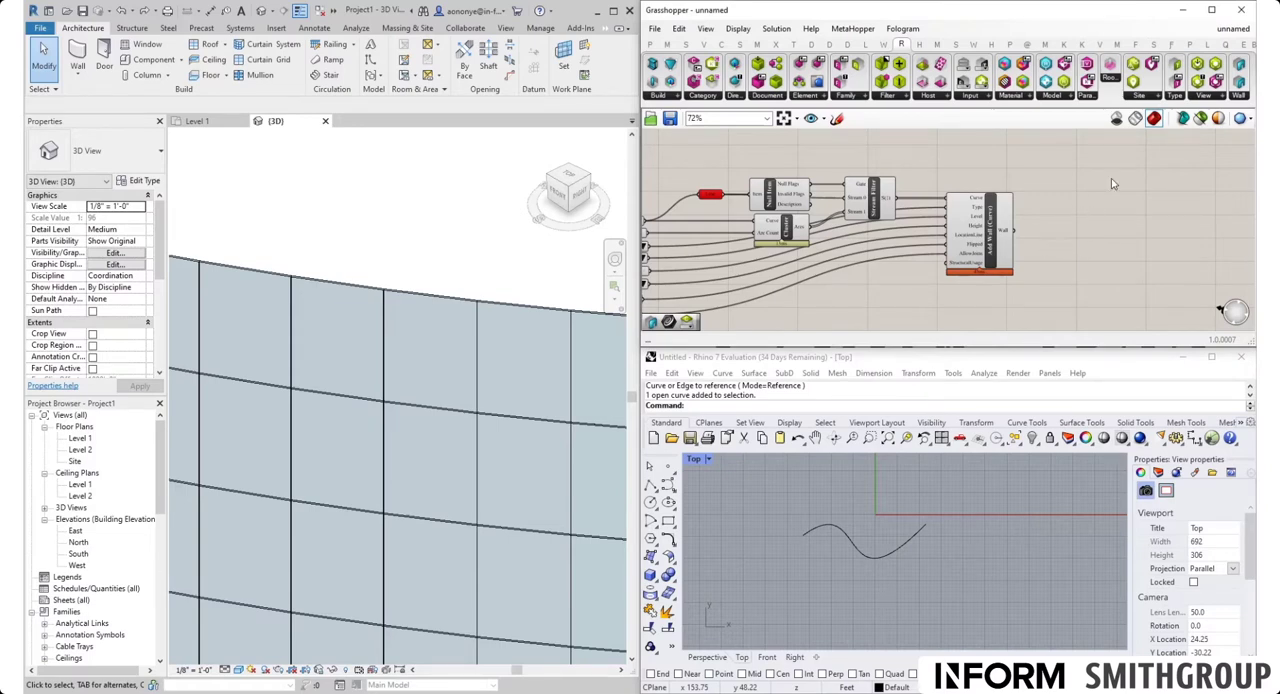
pyautogui.click(1238, 96)
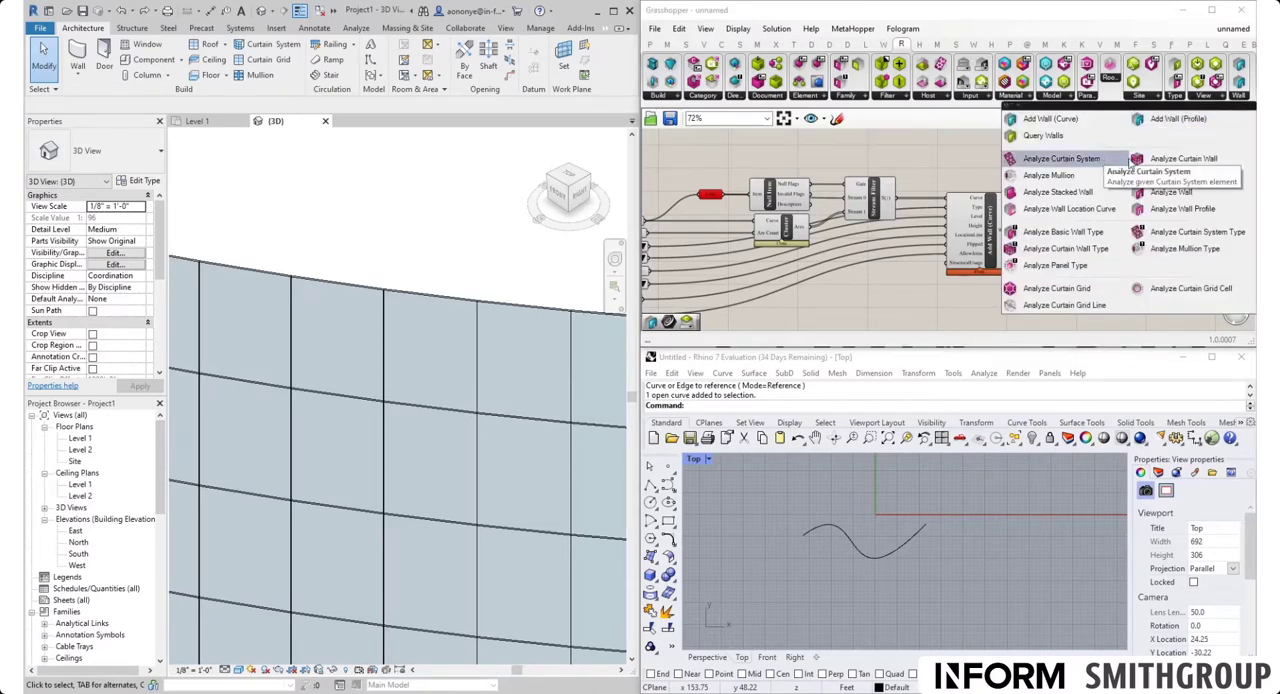
pyautogui.click(1165, 163)
pyautogui.click(1112, 246)
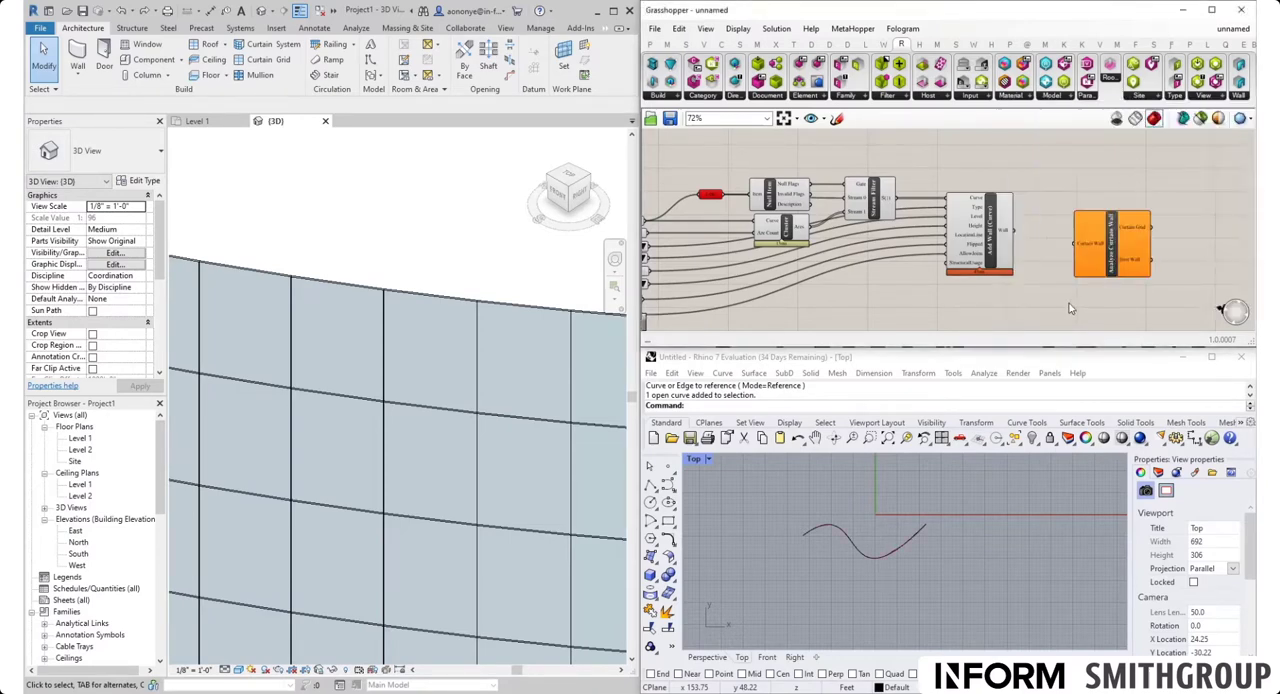
pyautogui.moveTo(1078, 294); pyautogui.dragTo(903, 296, button='right')
pyautogui.scroll(4, 904, 289)
pyautogui.moveTo(906, 251); pyautogui.dragTo(884, 232)
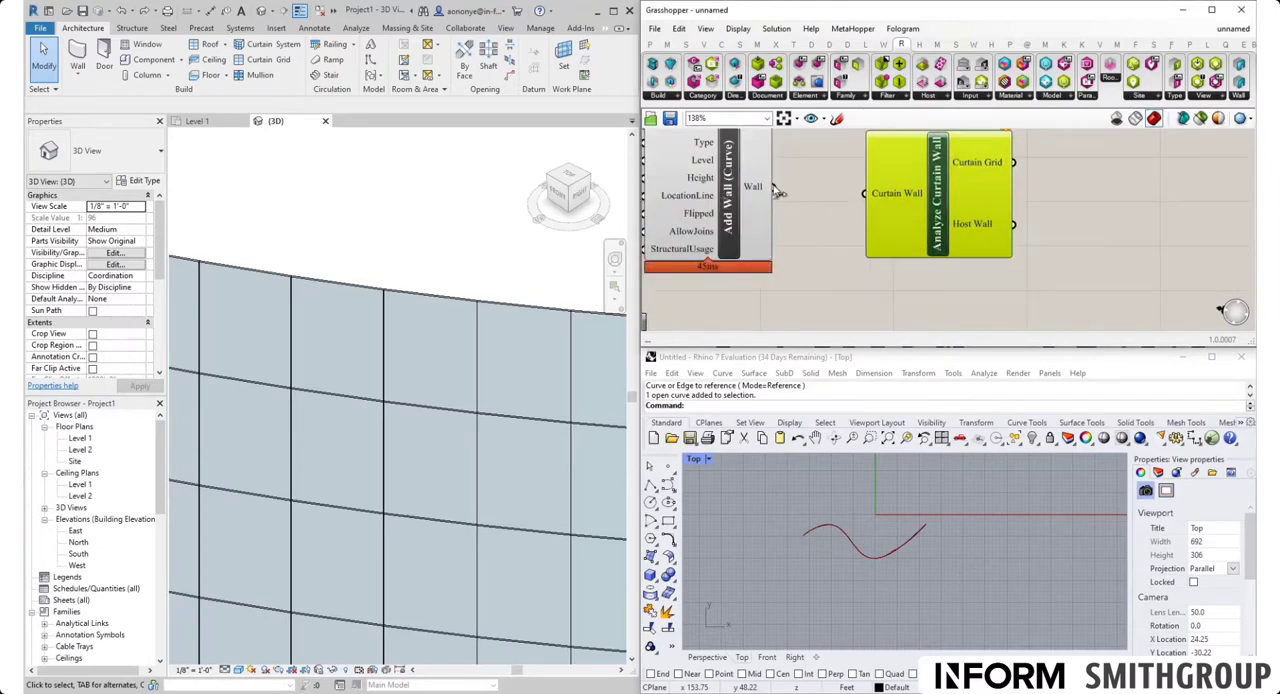
pyautogui.moveTo(774, 188); pyautogui.dragTo(868, 195)
pyautogui.scroll(-3, 924, 208)
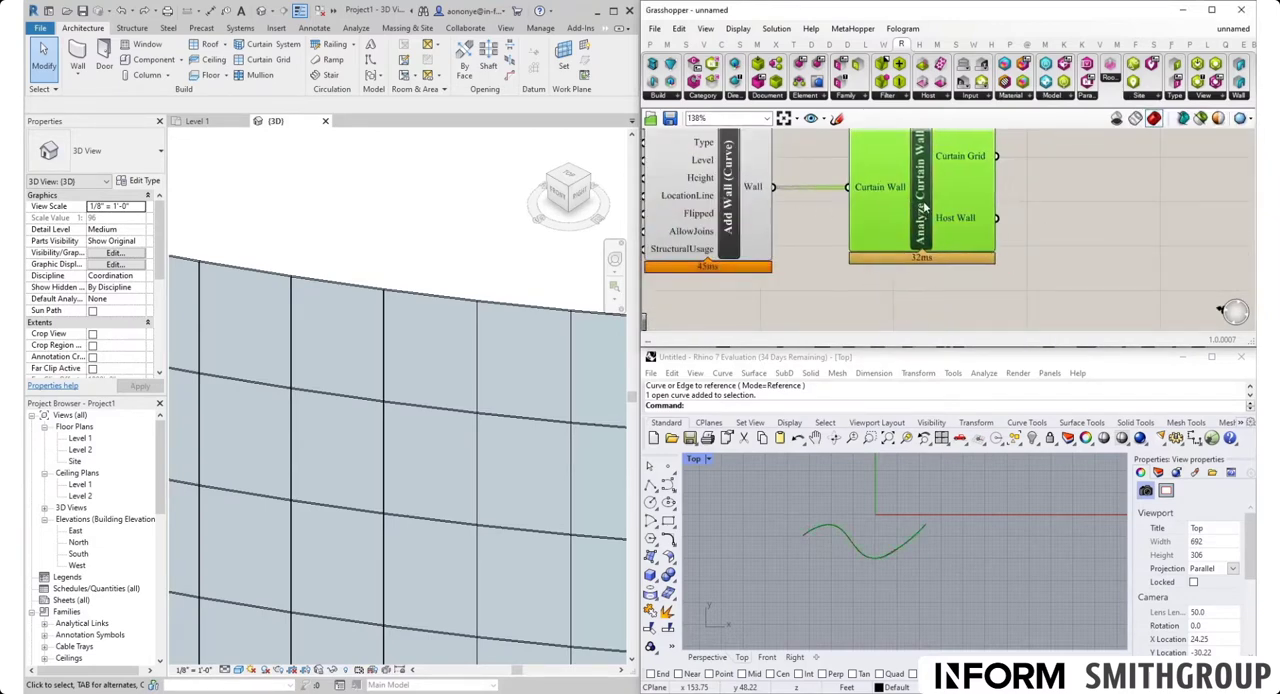
pyautogui.scroll(3, 924, 205)
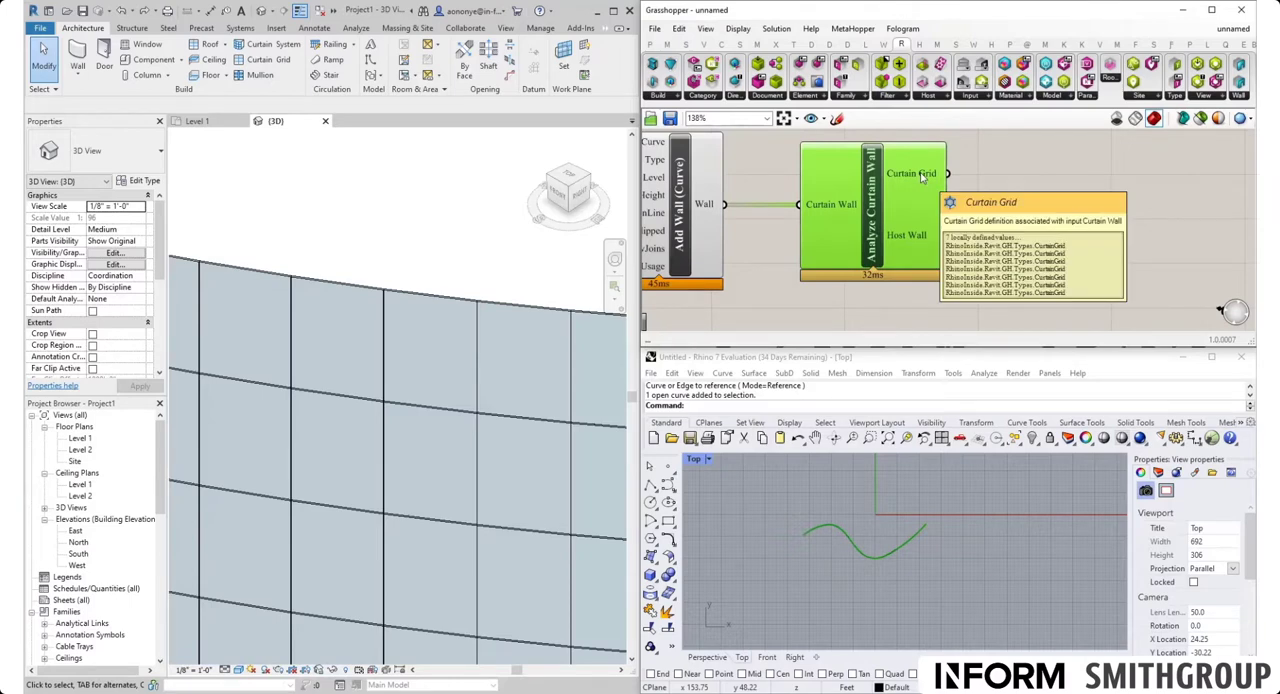
pyautogui.scroll(-1, 924, 175)
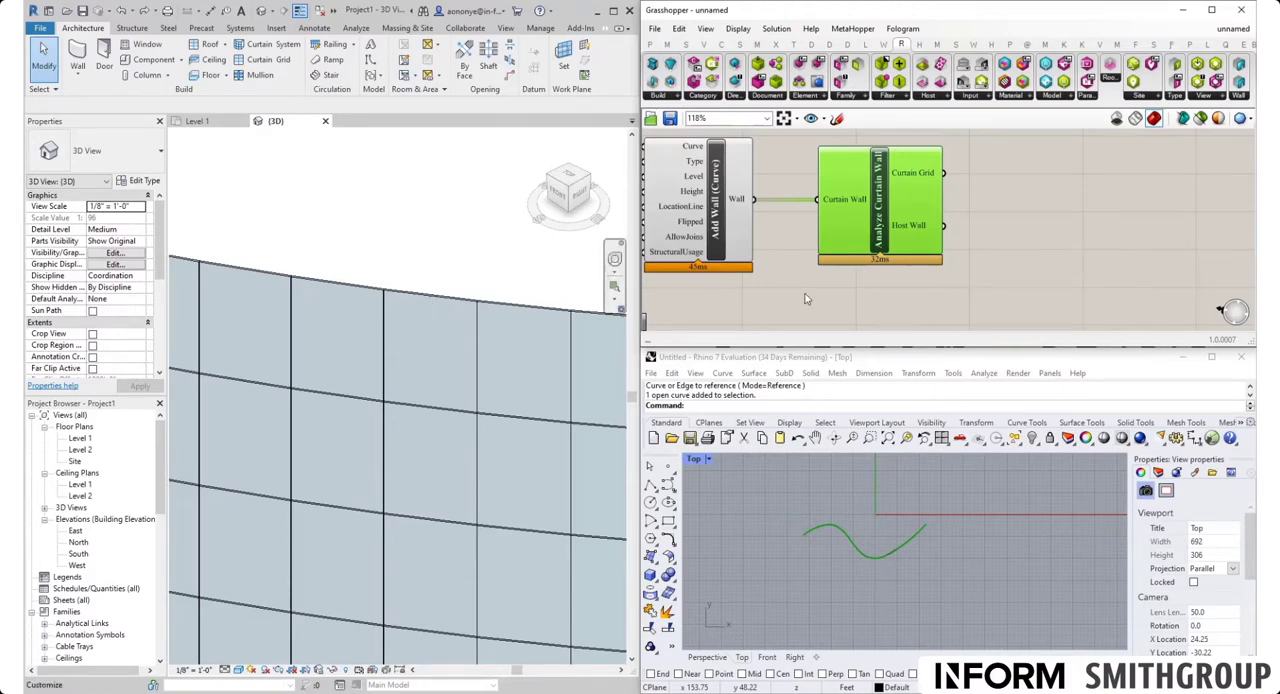
# Add an Analyze Curtain Grid component and connect the Curtain Grid output of Analyze Curtain Wall to its Curtain Grid input
pyautogui.moveTo(934, 178)
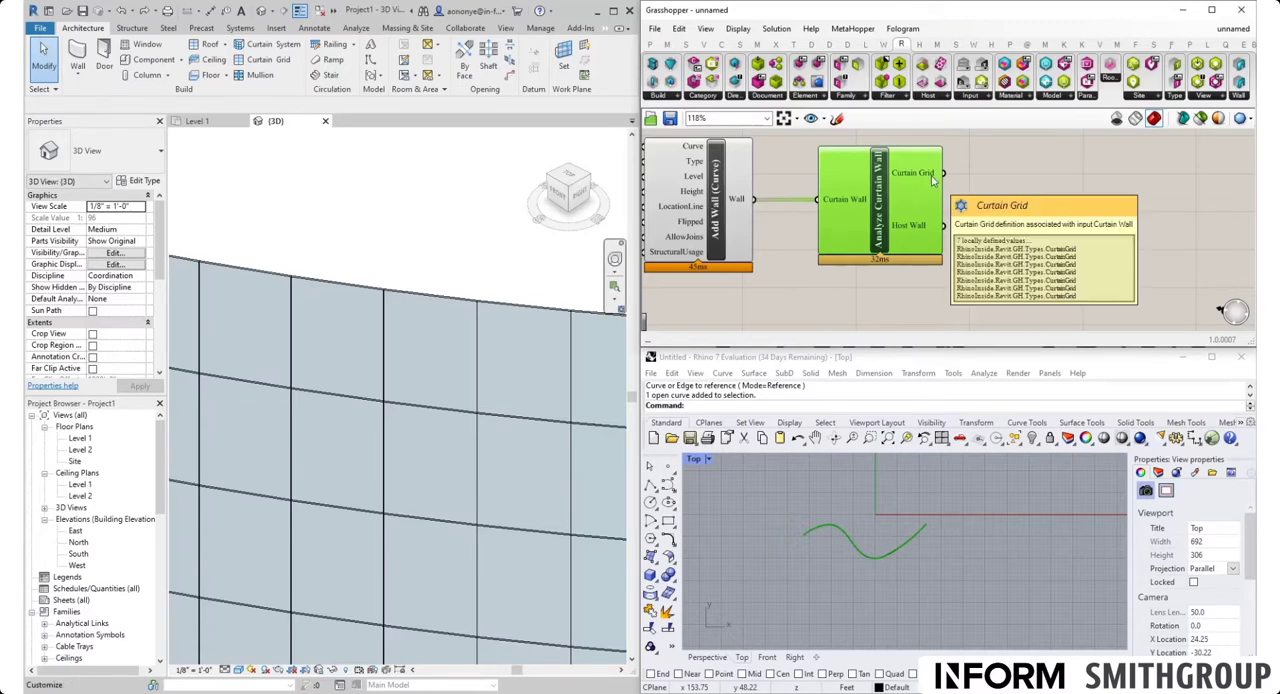
pyautogui.click(1238, 95)
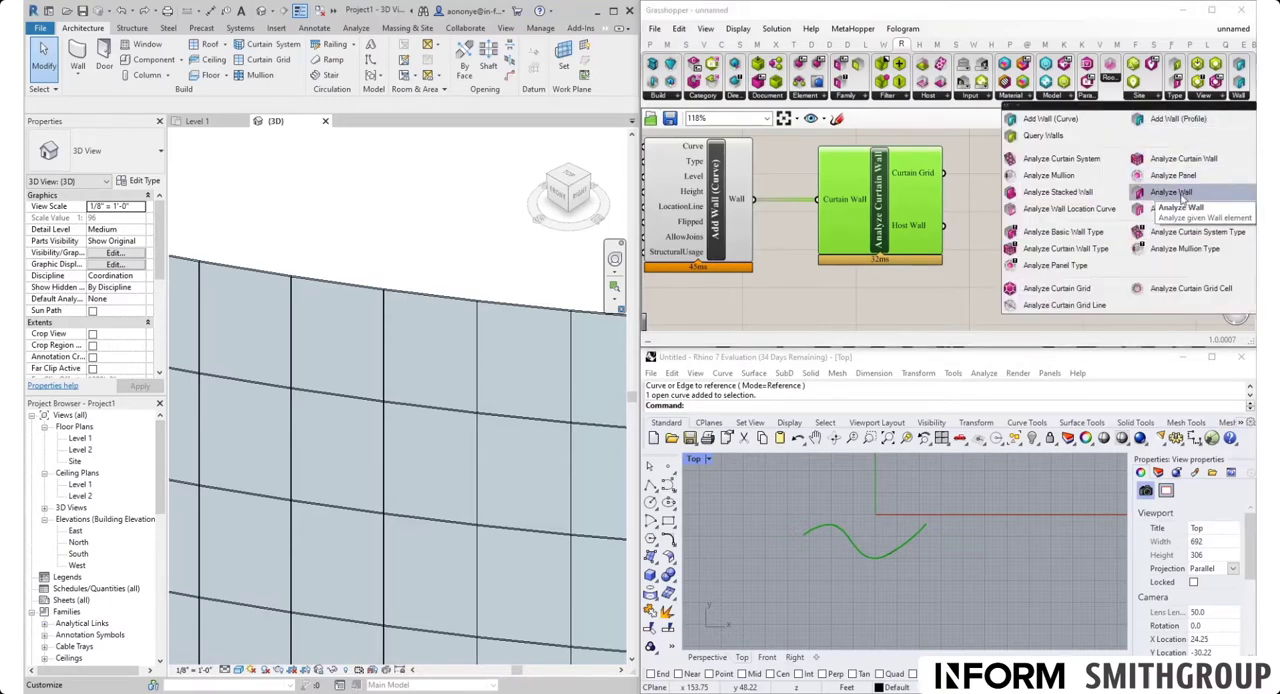
pyautogui.click(1079, 291)
pyautogui.click(1050, 240)
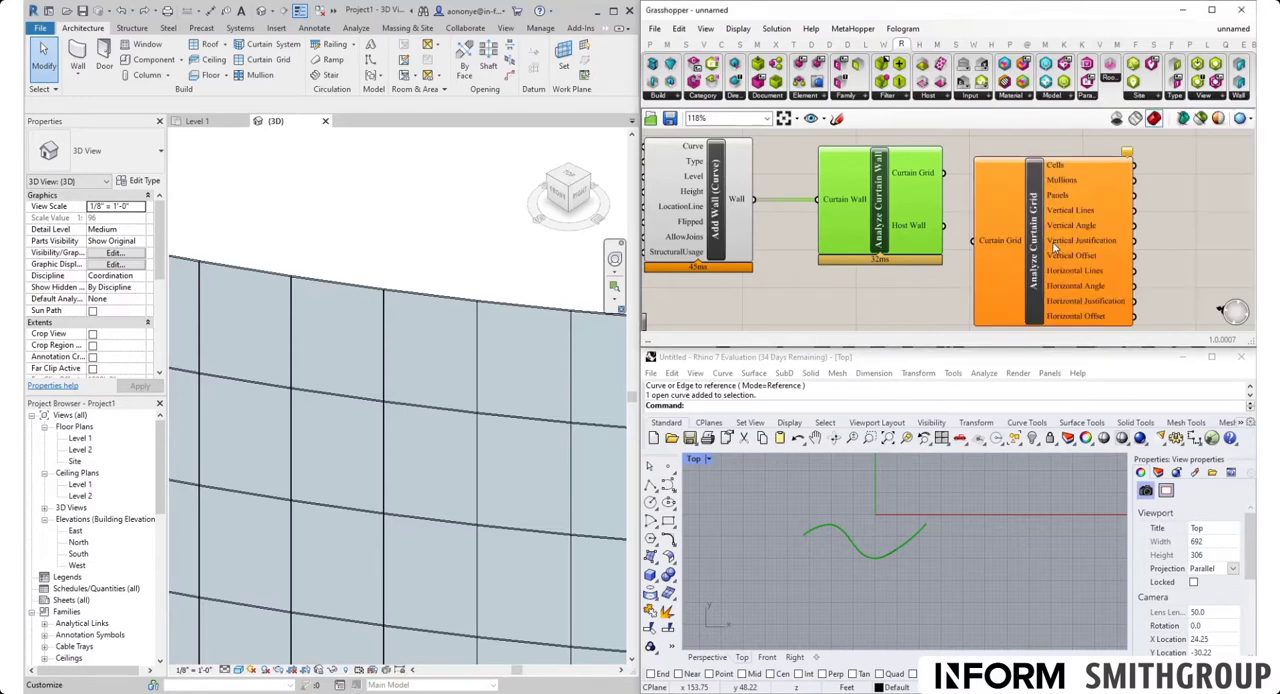
pyautogui.moveTo(1044, 256); pyautogui.dragTo(1060, 198)
pyautogui.moveTo(945, 173); pyautogui.dragTo(985, 183)
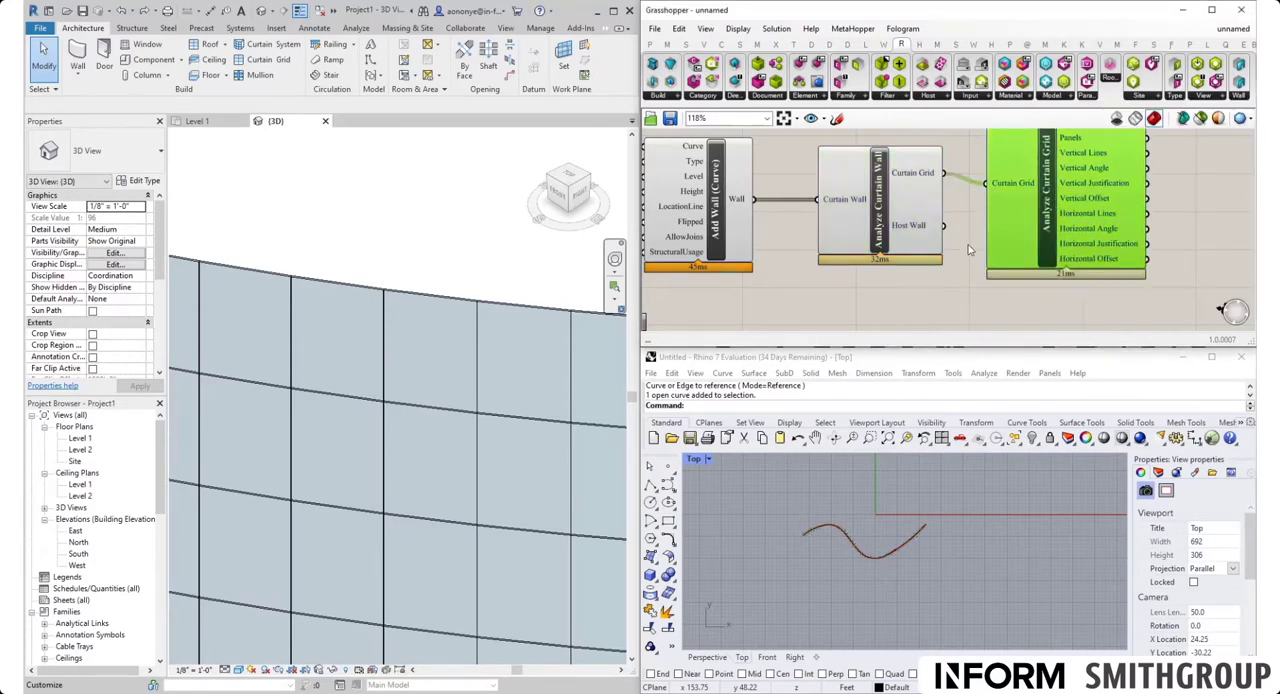
pyautogui.moveTo(966, 274); pyautogui.dragTo(887, 315, button='right')
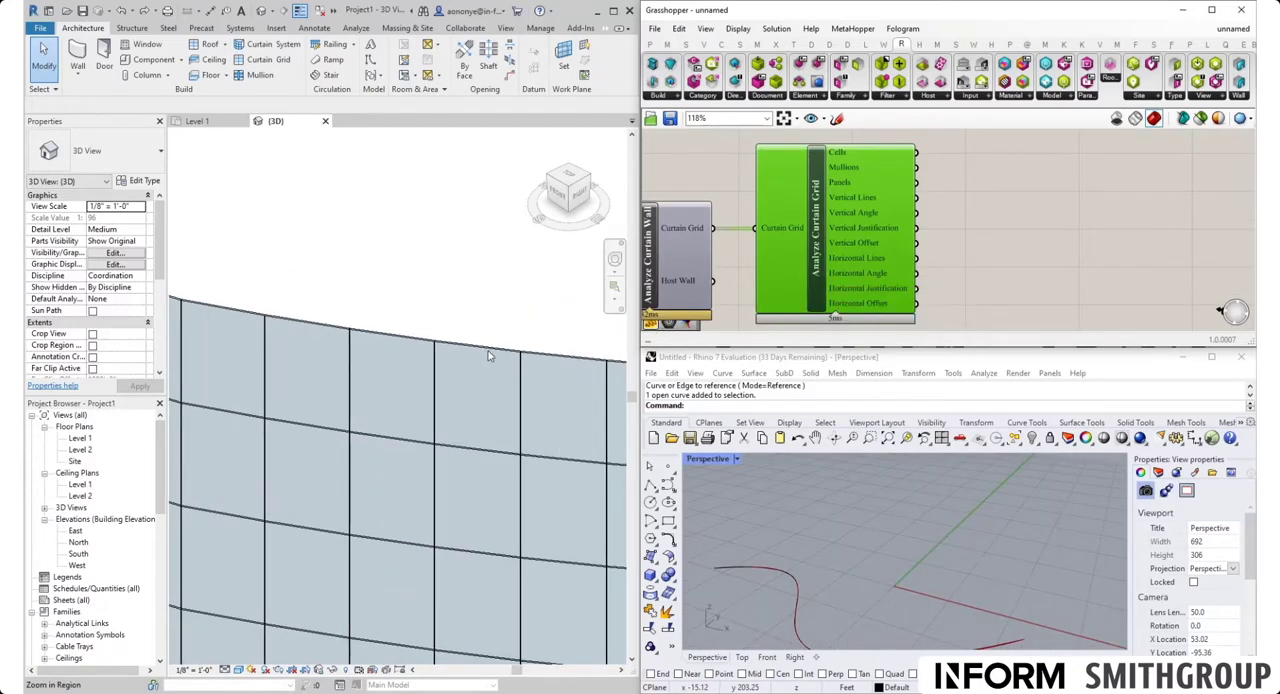
# Add a Geometry parameter and connect the Panels output of Analyze Curtain Grid to it
pyautogui.moveTo(838, 154)
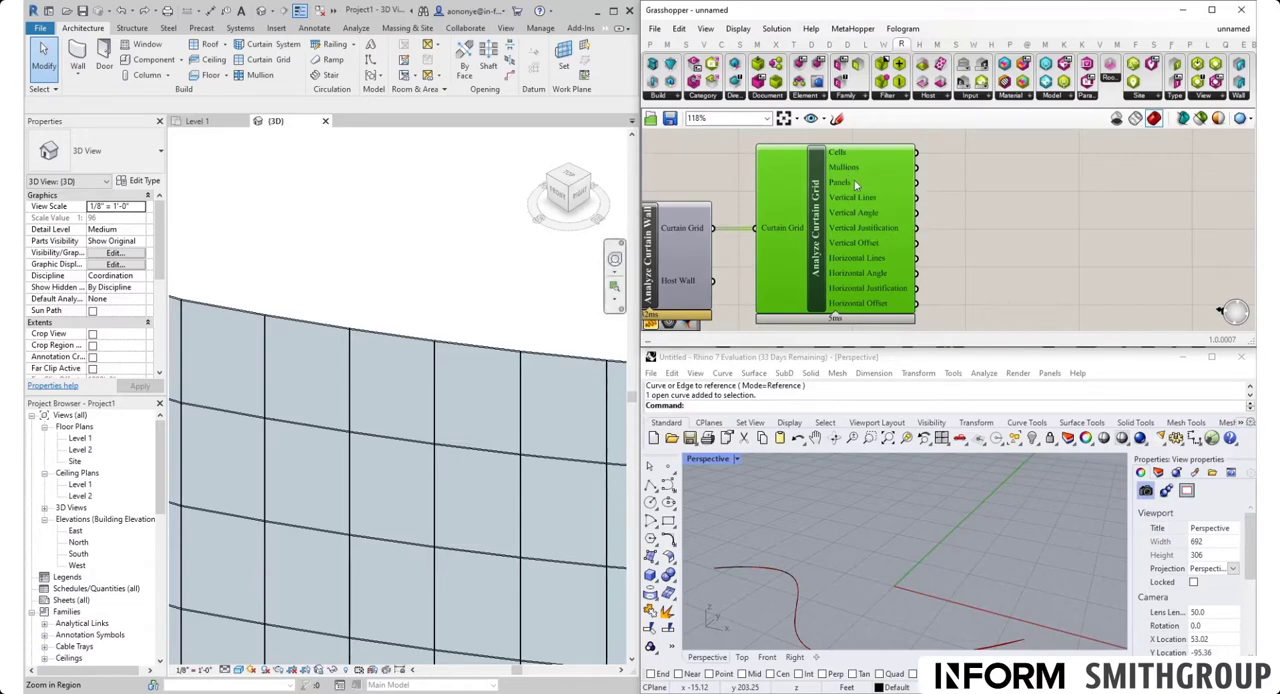
pyautogui.moveTo(851, 186)
pyautogui.doubleClick(1021, 198)
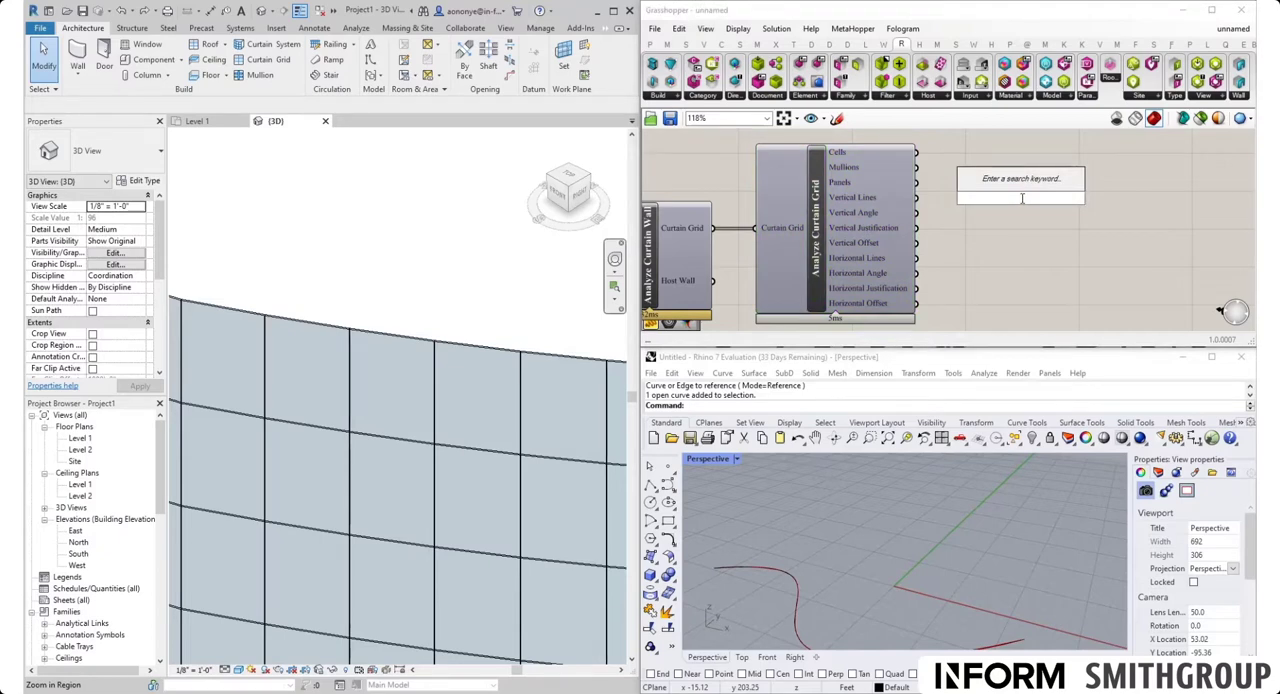
pyautogui.write('geo')
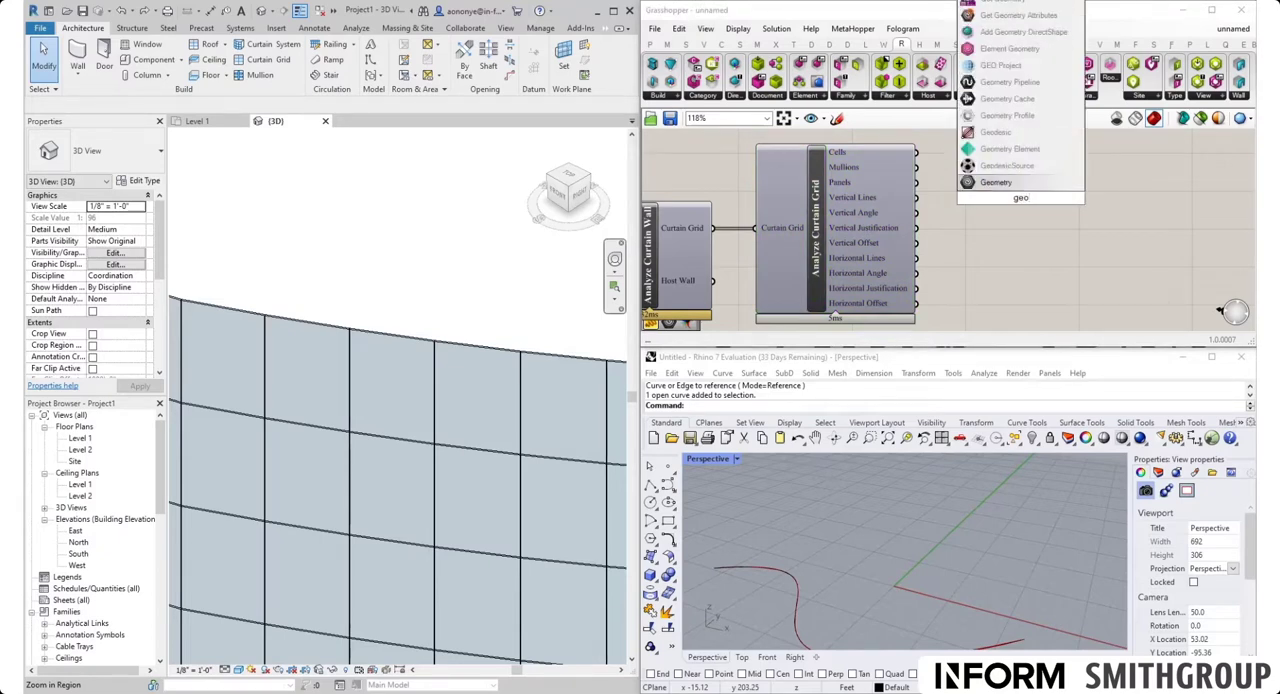
pyautogui.click(1000, 182)
pyautogui.moveTo(917, 182); pyautogui.dragTo(1007, 188)
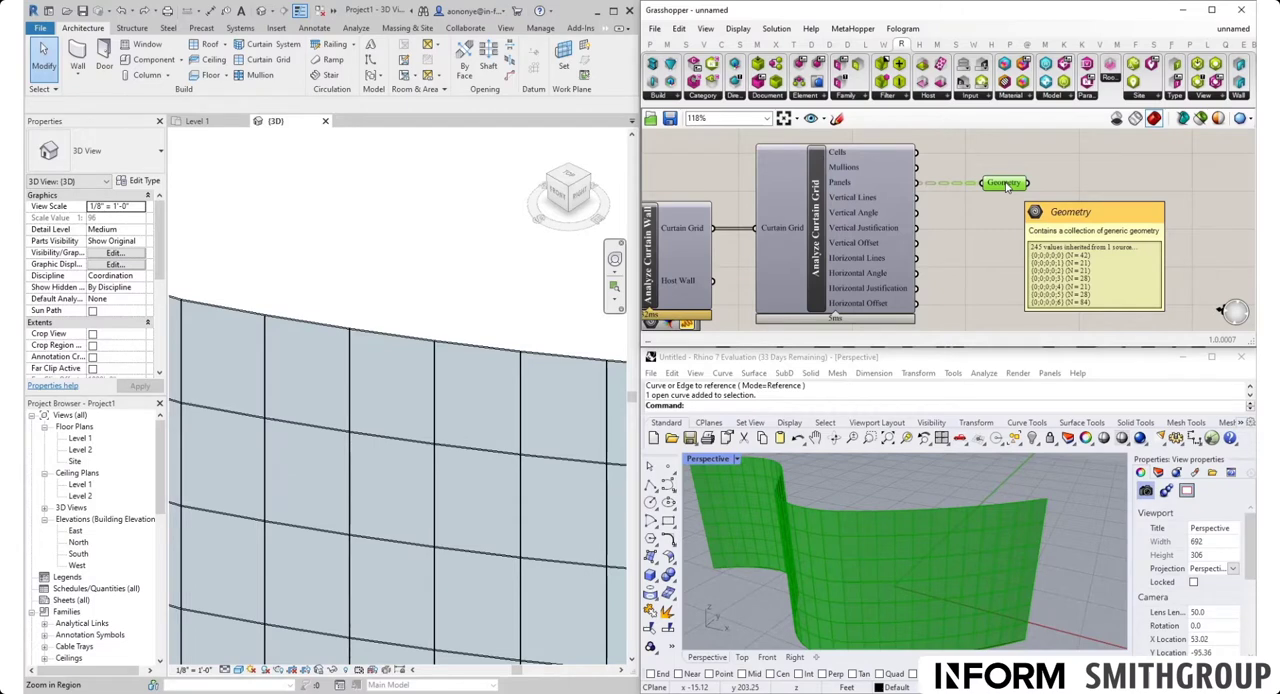
# Connect a Param Viewer to the Geometry parameter and simplify the Panels output of Analyze Curtain Grid
pyautogui.doubleClick(1081, 214)
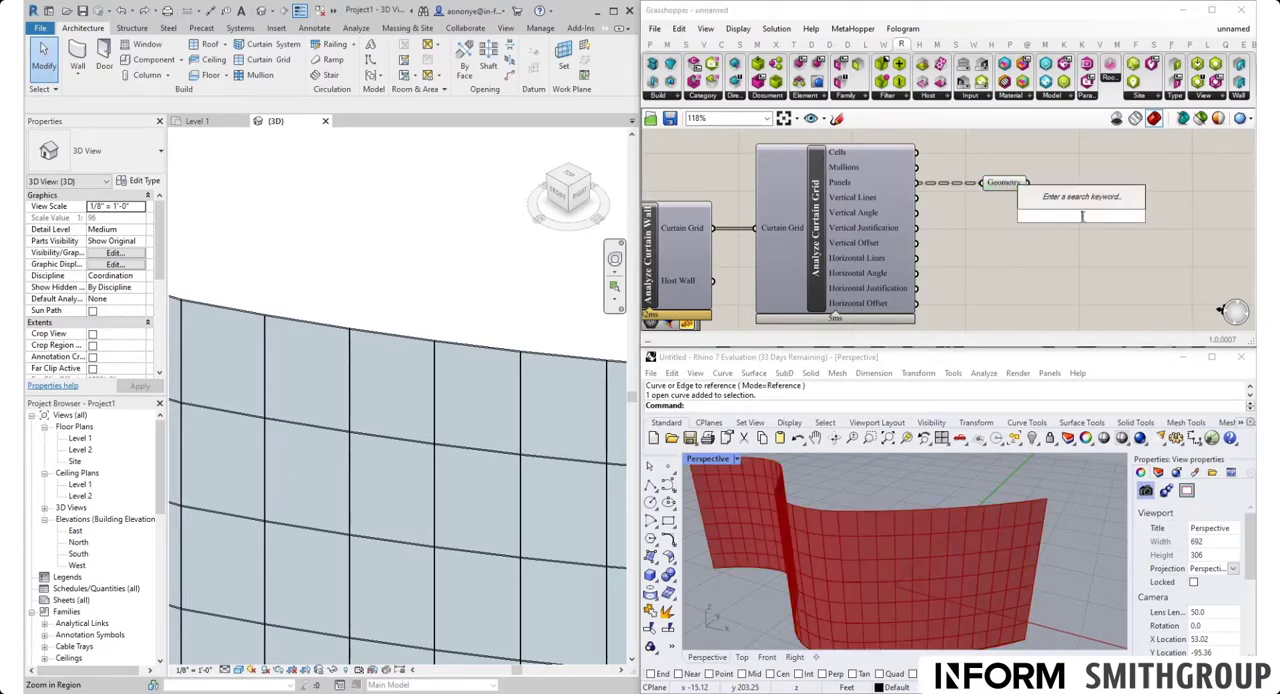
pyautogui.write('param')
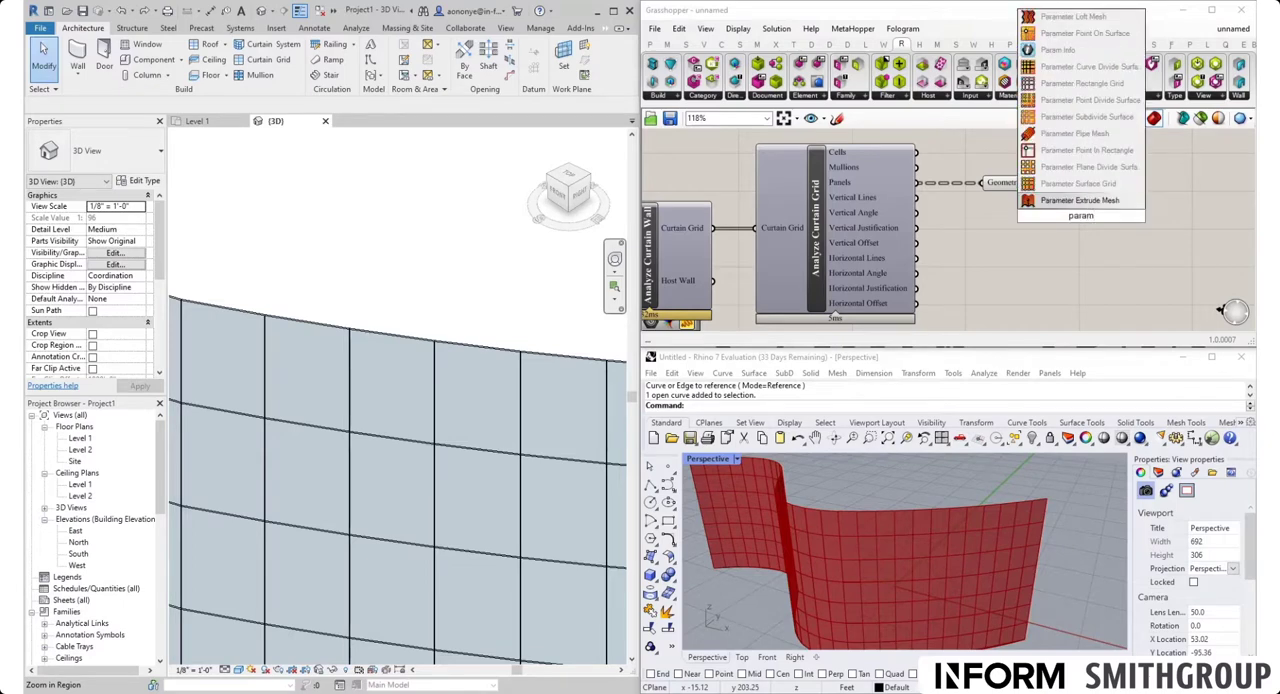
pyautogui.write(' vi')
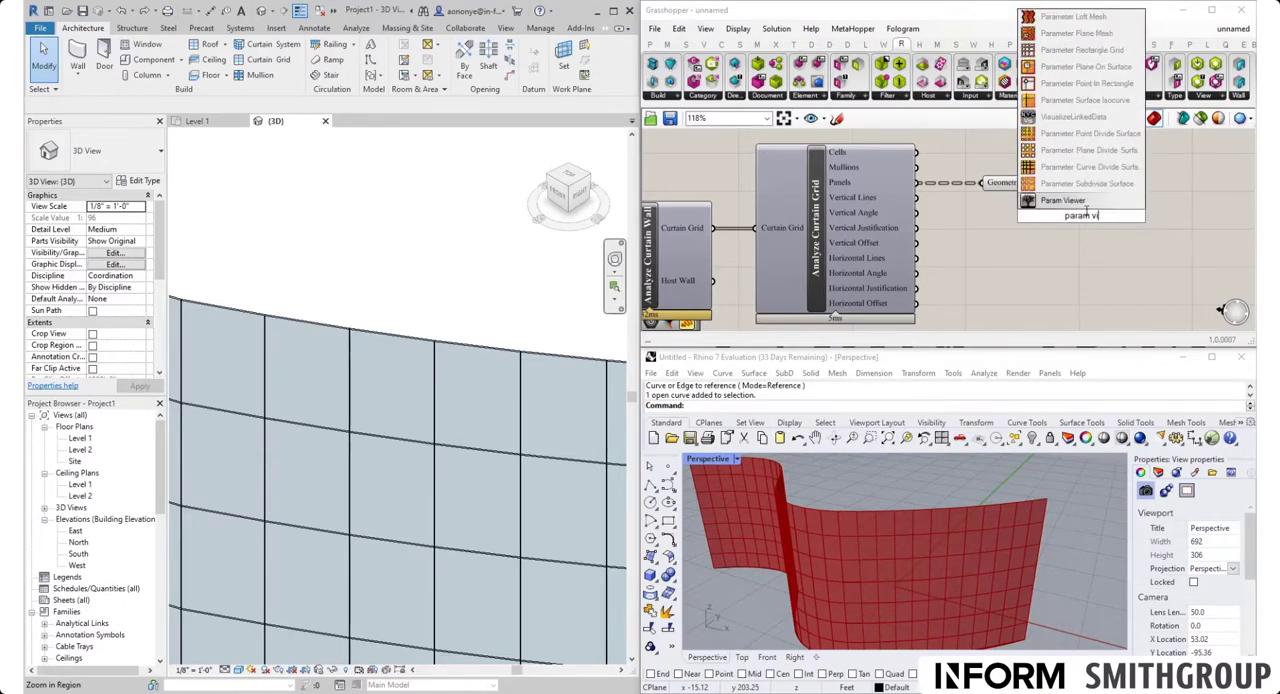
pyautogui.press('Return')
pyautogui.moveTo(1030, 190); pyautogui.dragTo(1083, 187)
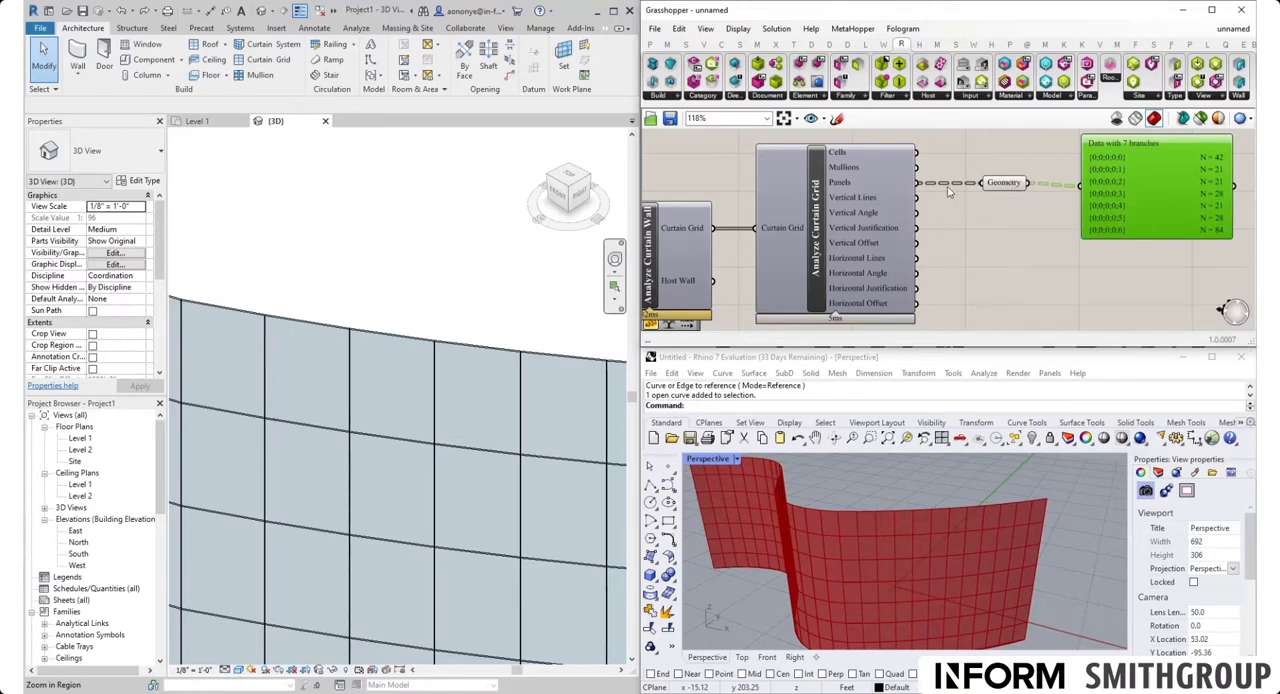
pyautogui.rightClick(901, 187)
pyautogui.click(981, 299)
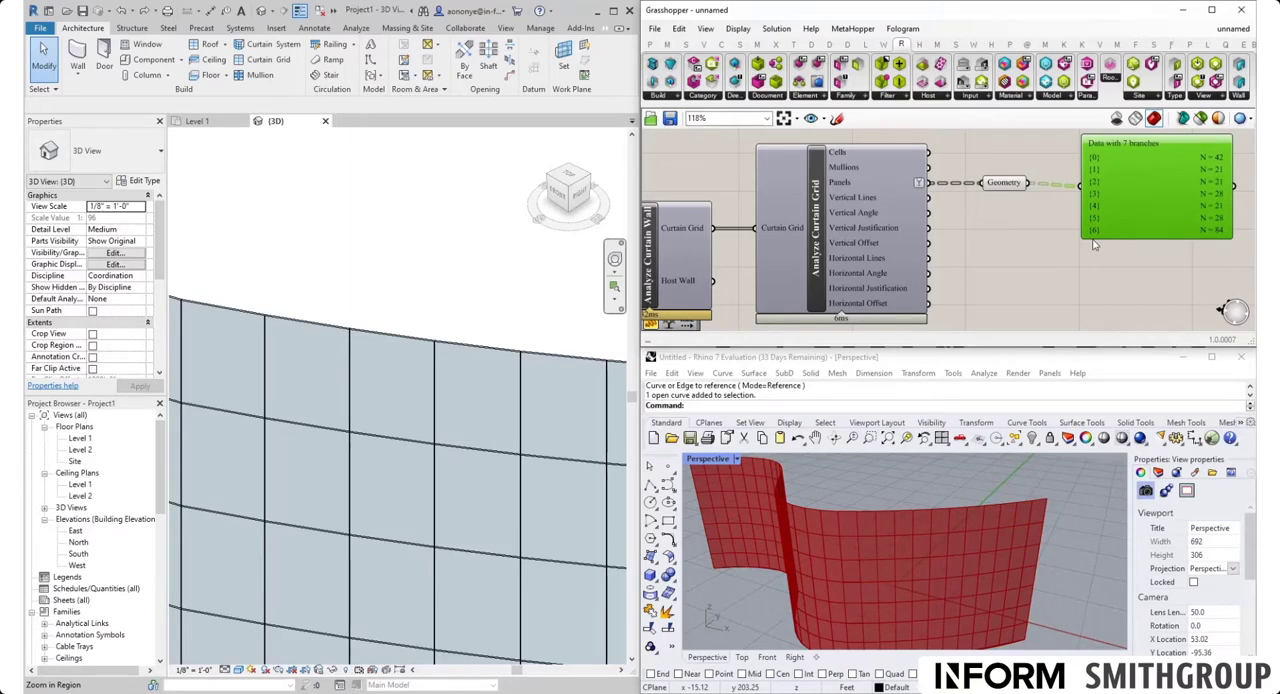
# Set the number slider feeding the cluster's Arc Count to 6 and check the branches in the Param Viewer
pyautogui.scroll(-3, 1090, 253)
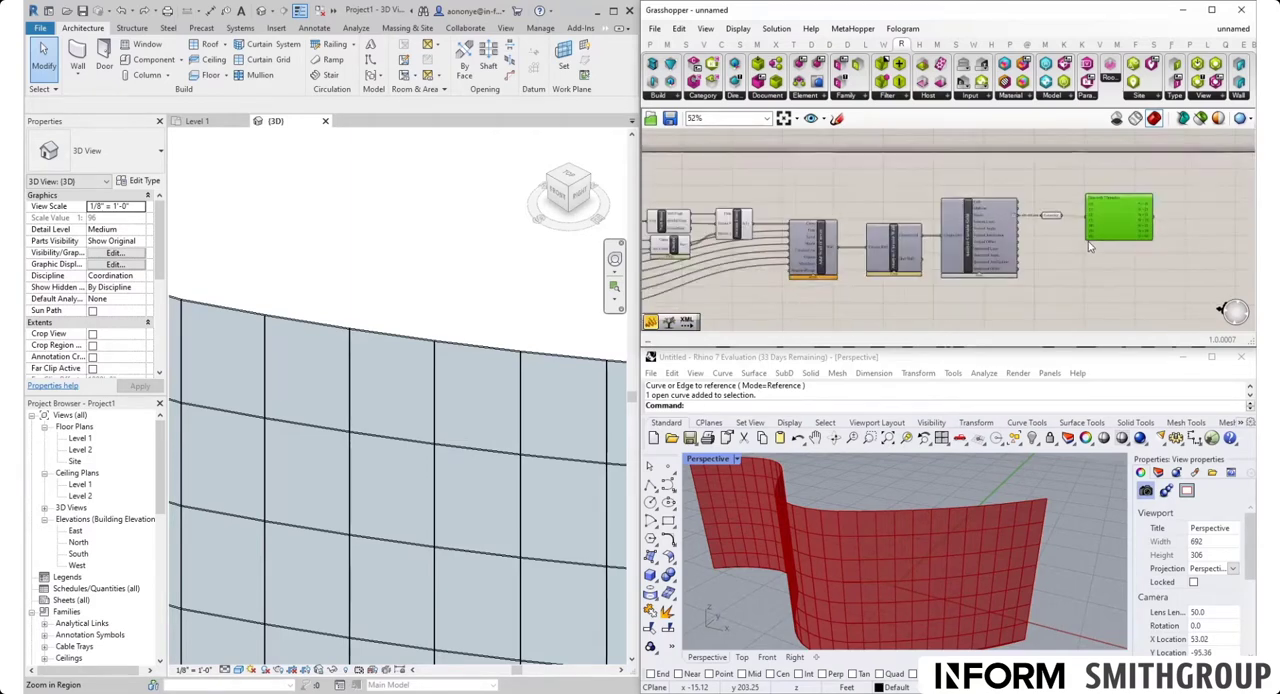
pyautogui.scroll(3, 930, 273)
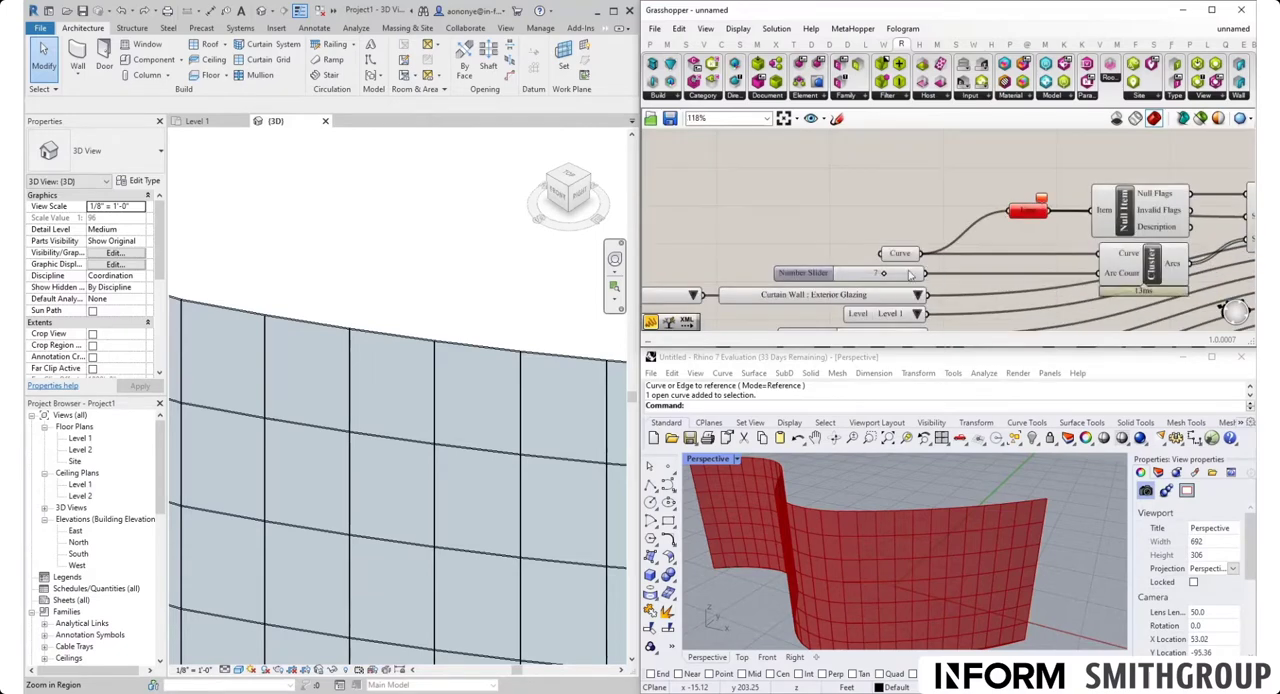
pyautogui.scroll(4, 930, 273)
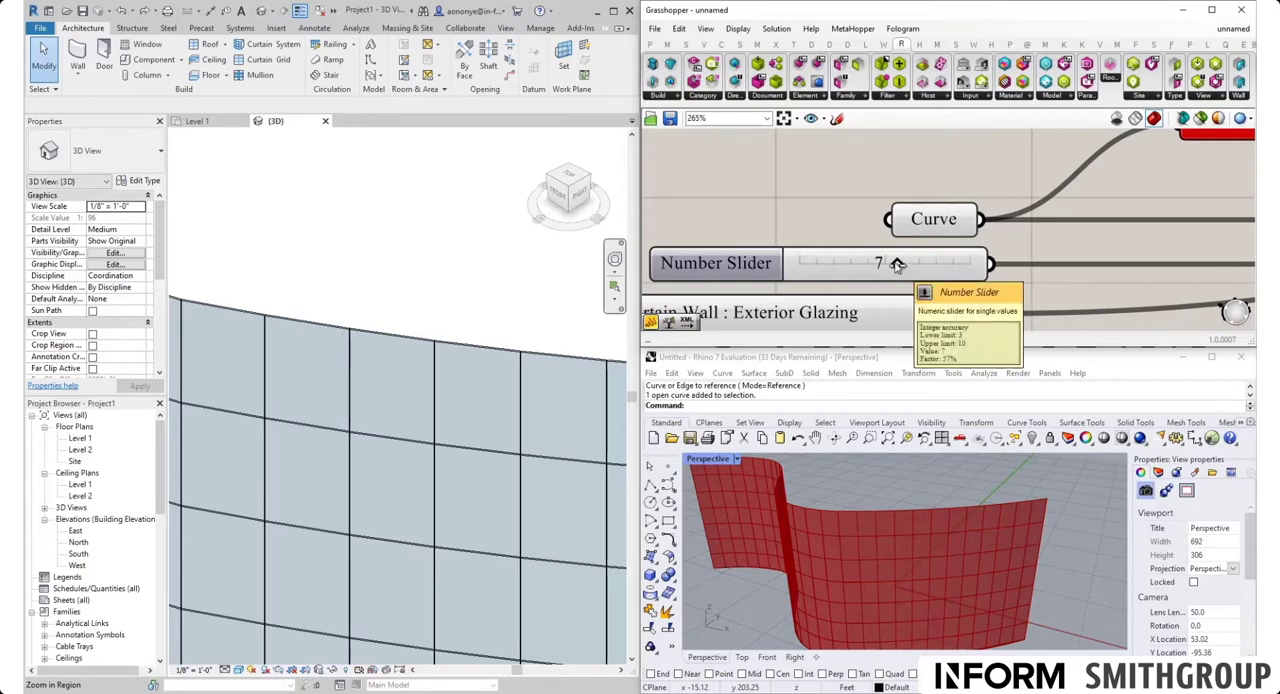
pyautogui.moveTo(897, 264); pyautogui.dragTo(873, 265)
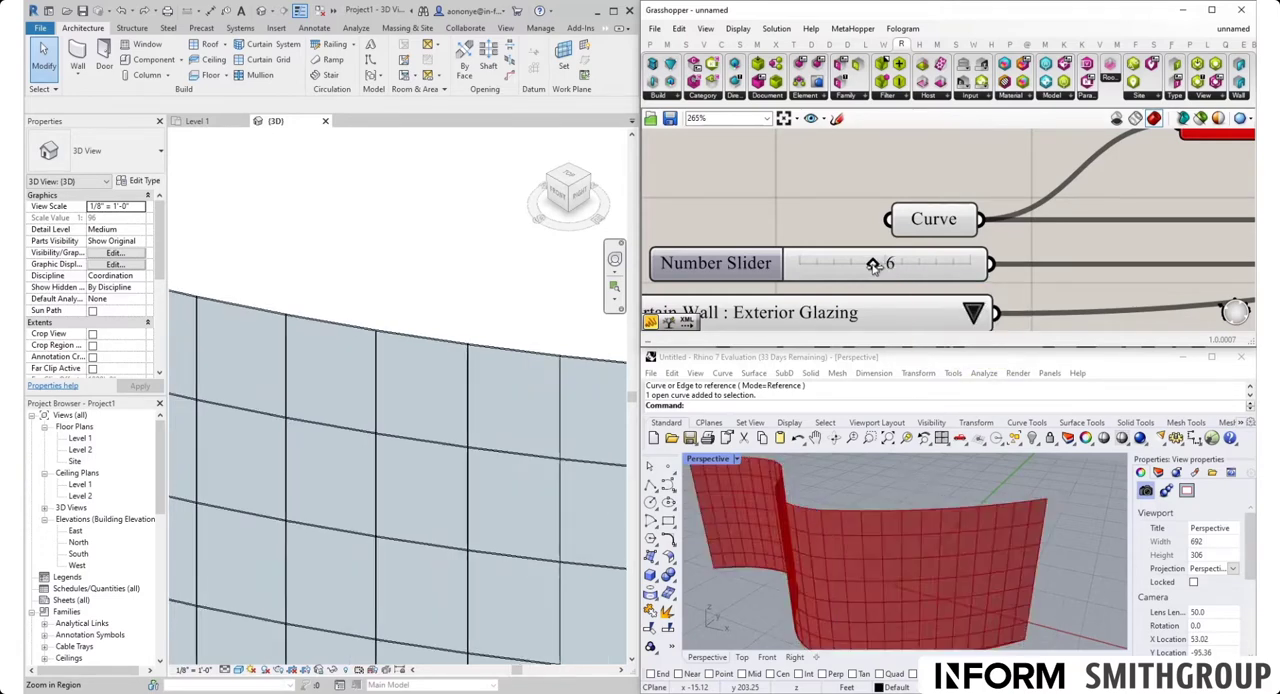
pyautogui.scroll(-10, 873, 265)
pyautogui.scroll(10, 1000, 242)
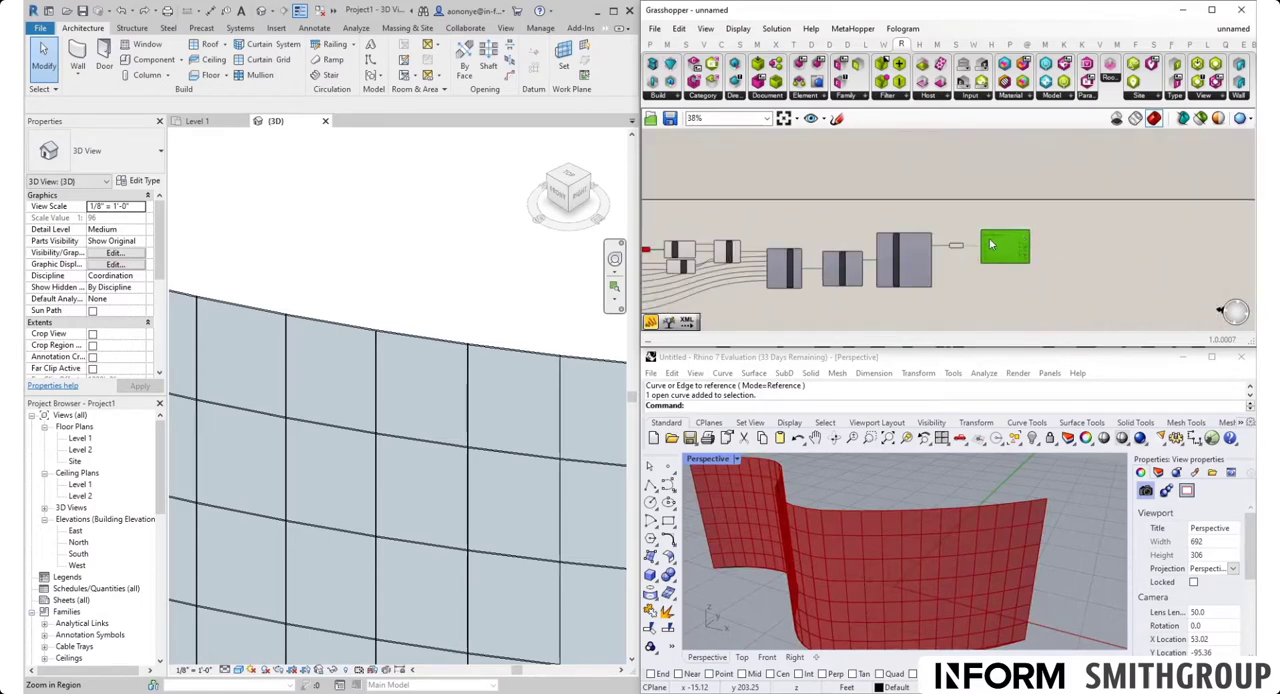
pyautogui.scroll(-5, 985, 230)
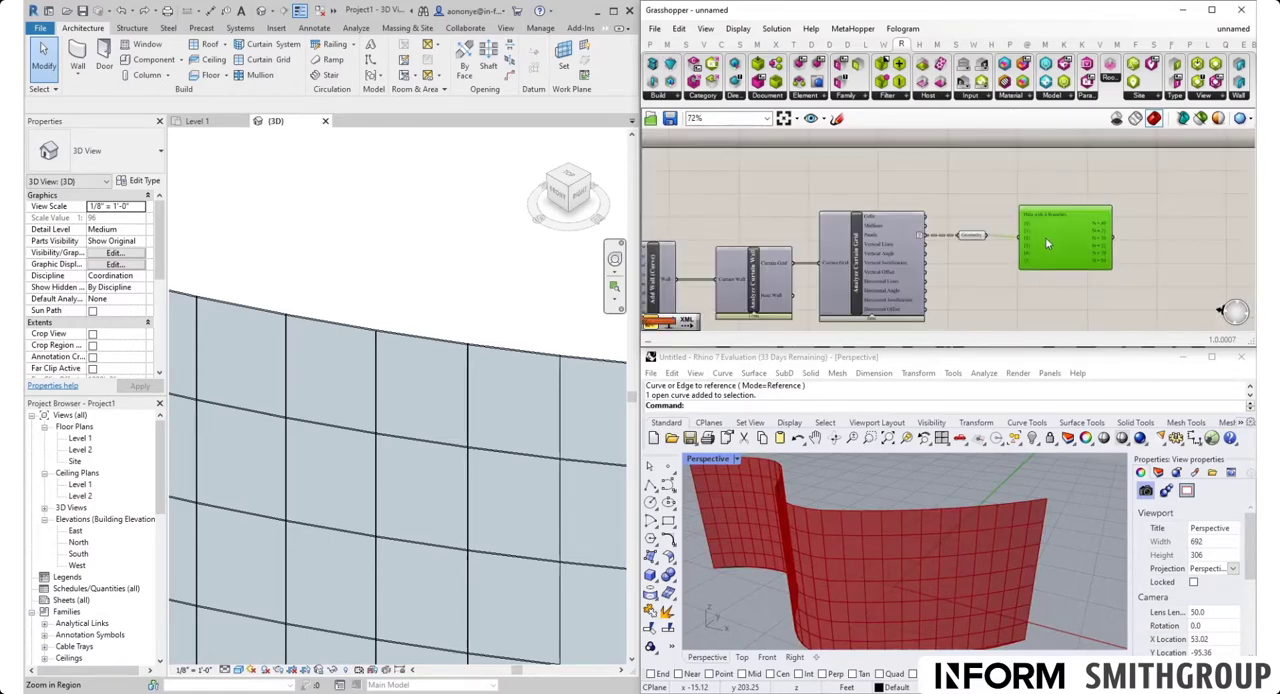
# Return the Arc Count number slider to 7 and check the Param Viewer's branches again
pyautogui.scroll(5, 755, 264)
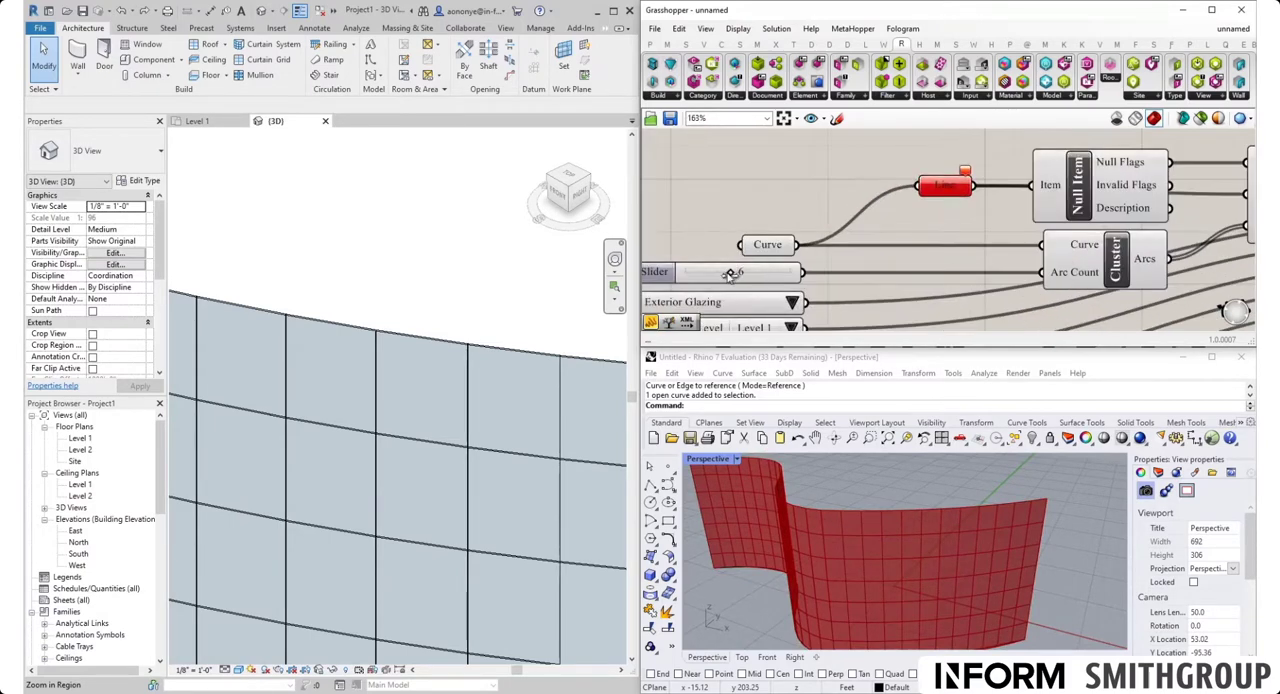
pyautogui.moveTo(742, 275); pyautogui.dragTo(748, 272)
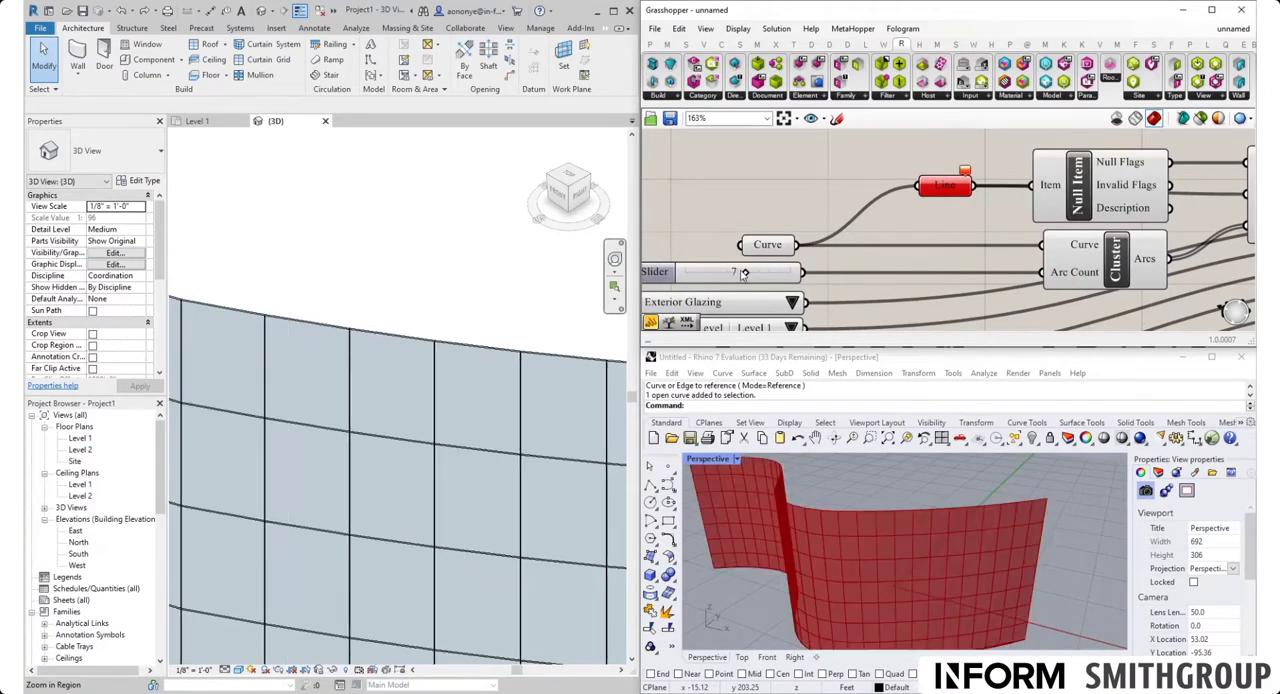
pyautogui.scroll(-6, 742, 246)
pyautogui.scroll(5, 1166, 226)
pyautogui.moveTo(1133, 263); pyautogui.dragTo(1090, 250, button='right')
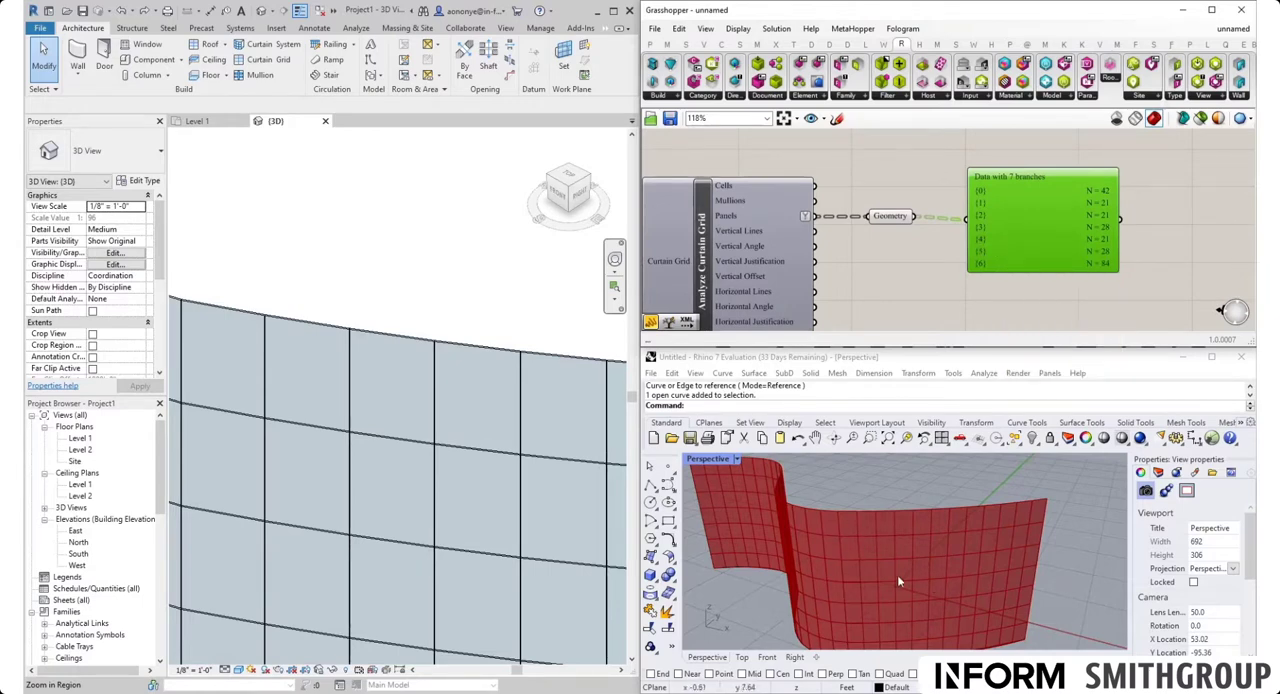
# Move the Param Viewer out of the way, add a Tree Item component below it, and connect Geometry to its Tree input
pyautogui.moveTo(1041, 225); pyautogui.dragTo(1092, 190)
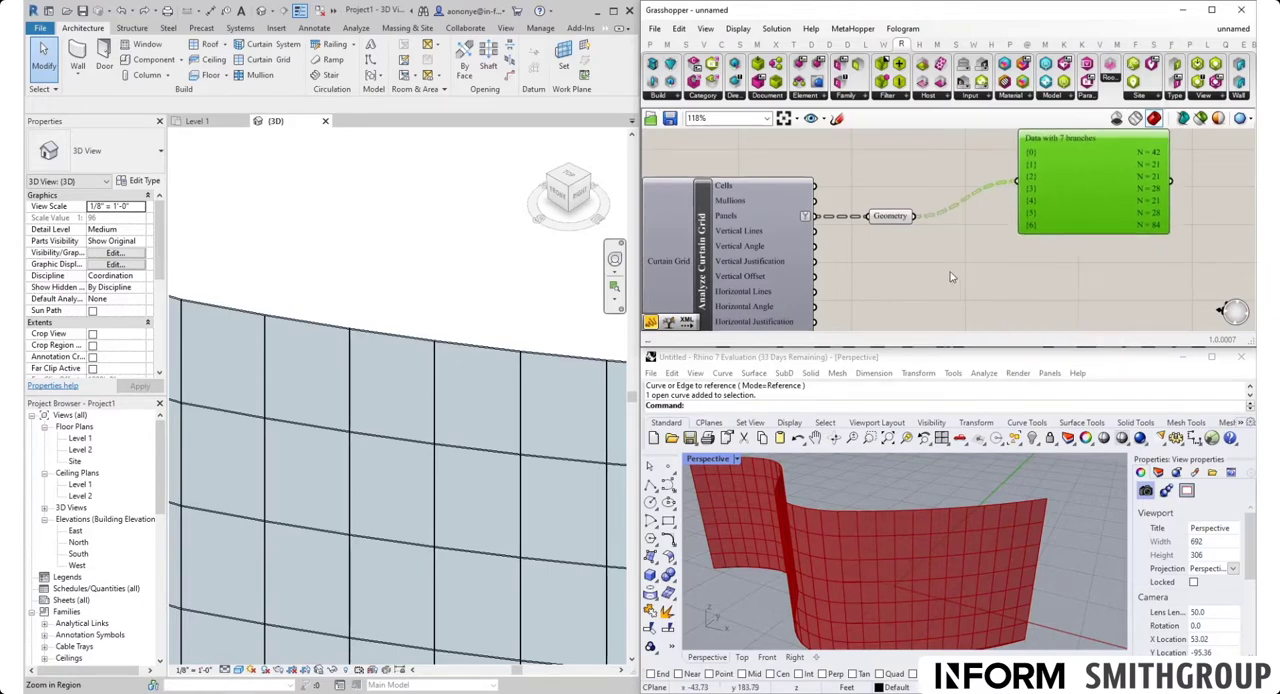
pyautogui.click(925, 291)
pyautogui.doubleClick(925, 291)
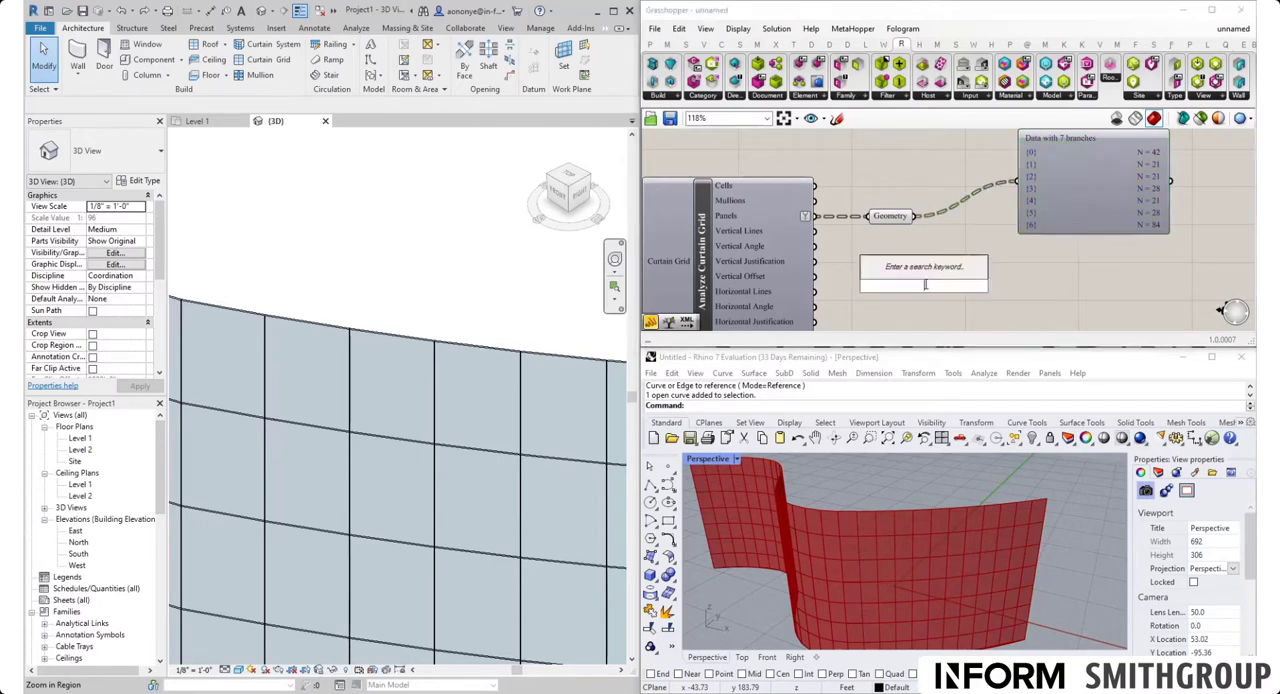
pyautogui.write('tree')
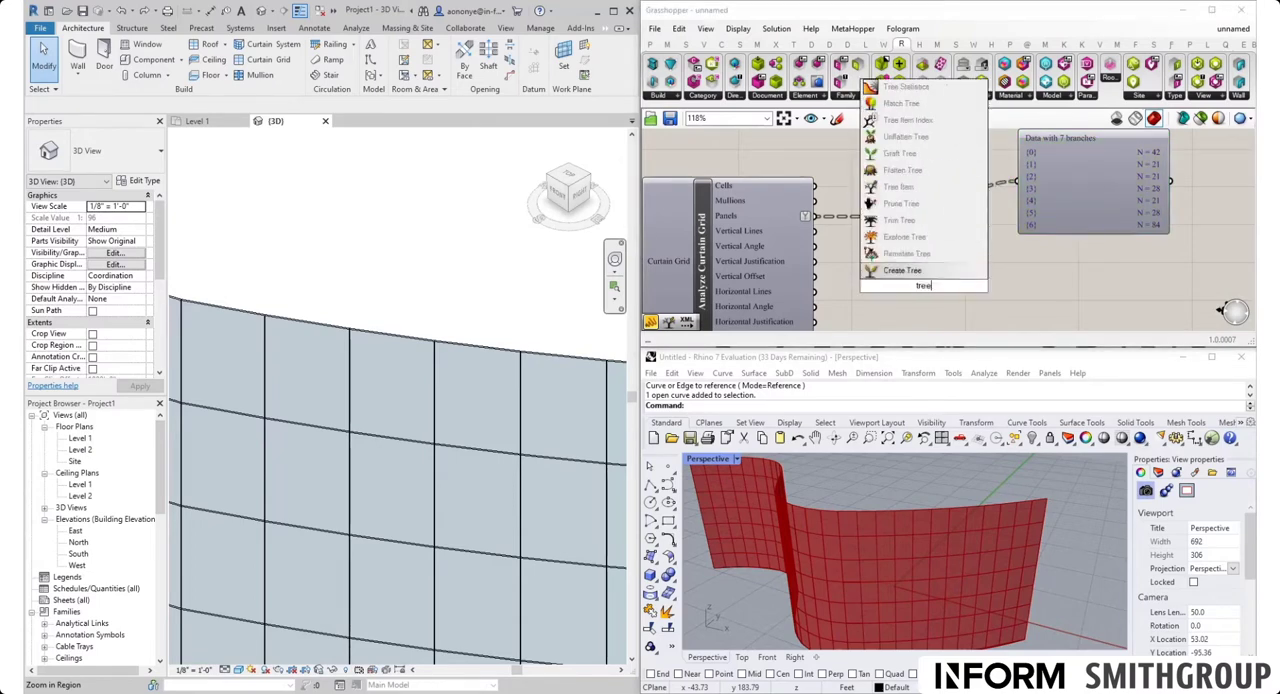
pyautogui.write(' item')
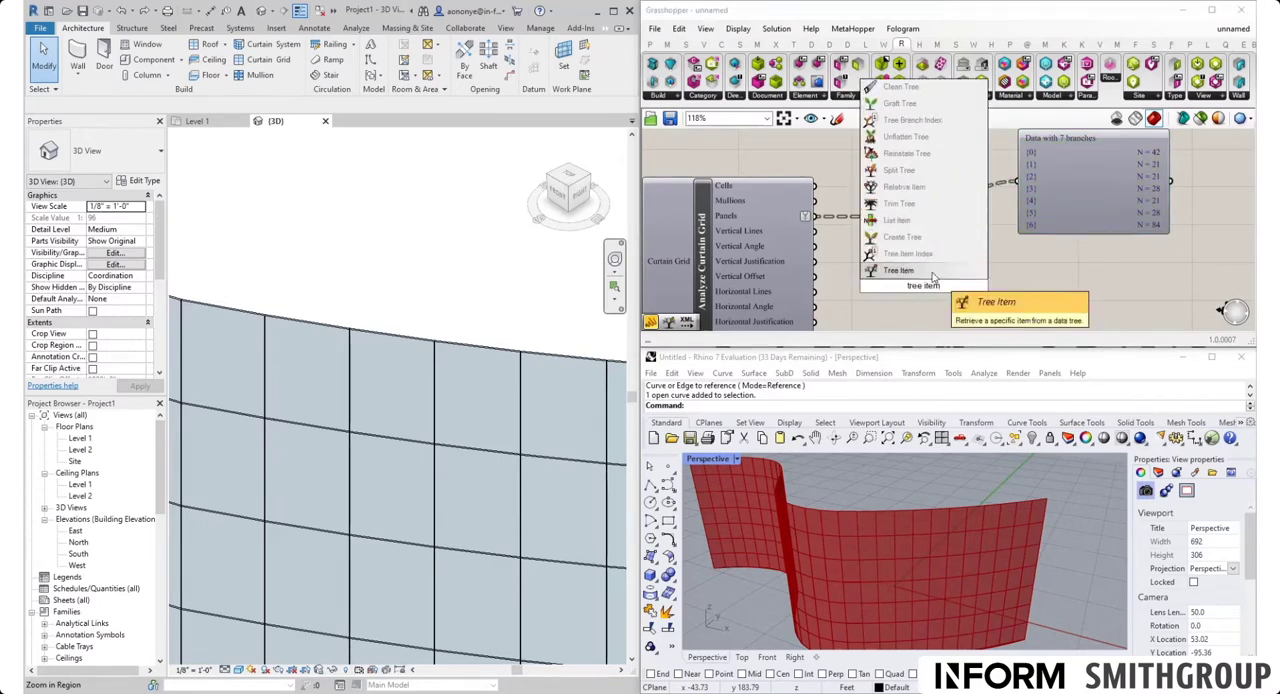
pyautogui.click(929, 273)
pyautogui.moveTo(925, 290); pyautogui.dragTo(1018, 290)
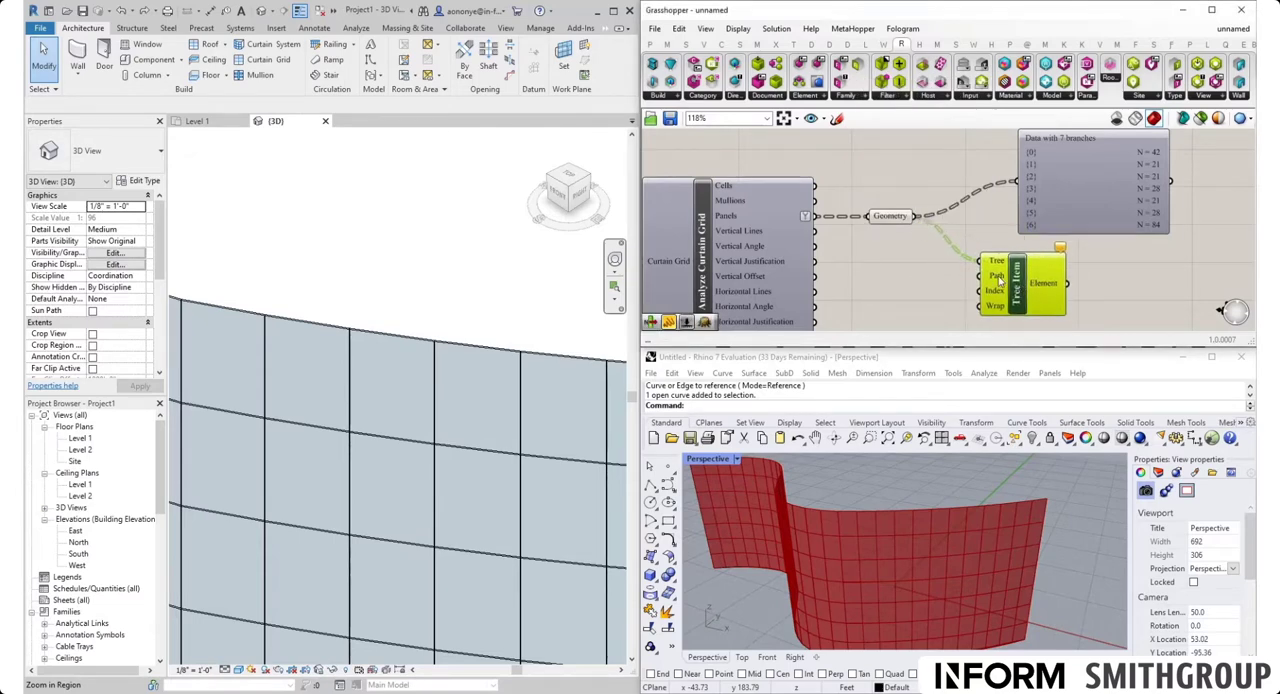
# Add a number slider starting at 0, set it to 6, and connect it to the Path input of Tree Item
pyautogui.doubleClick(891, 285)
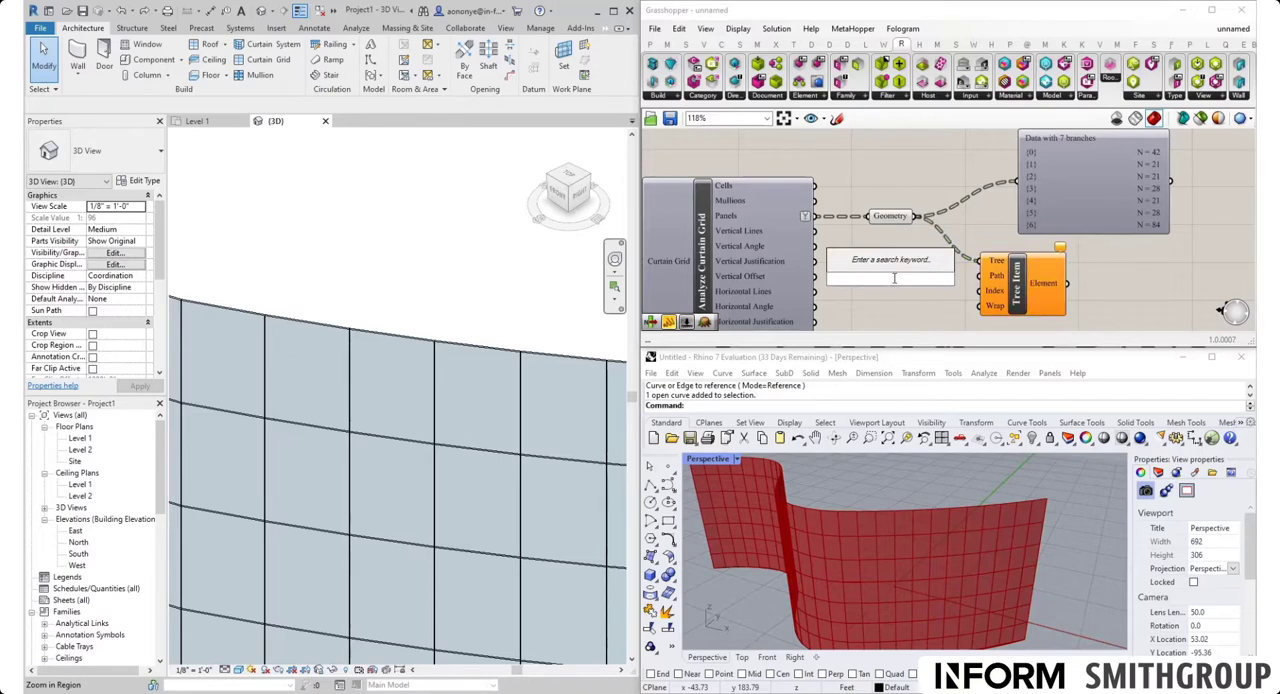
pyautogui.write('0<6')
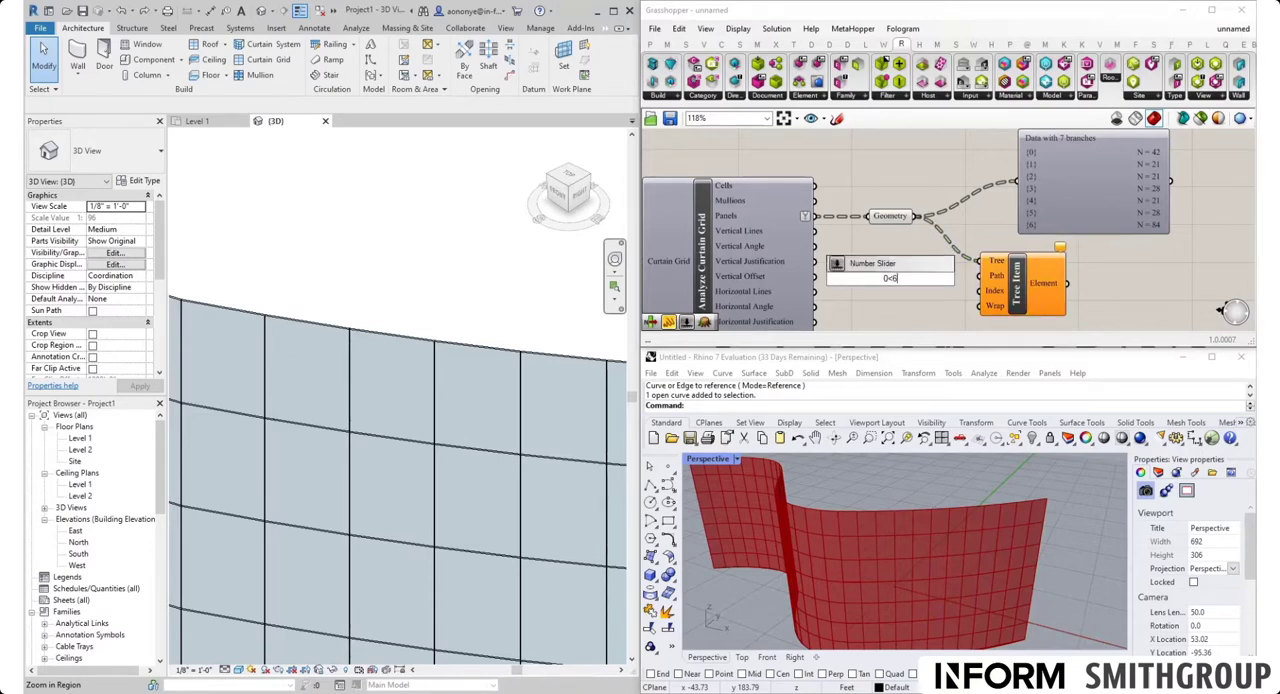
pyautogui.press('Return')
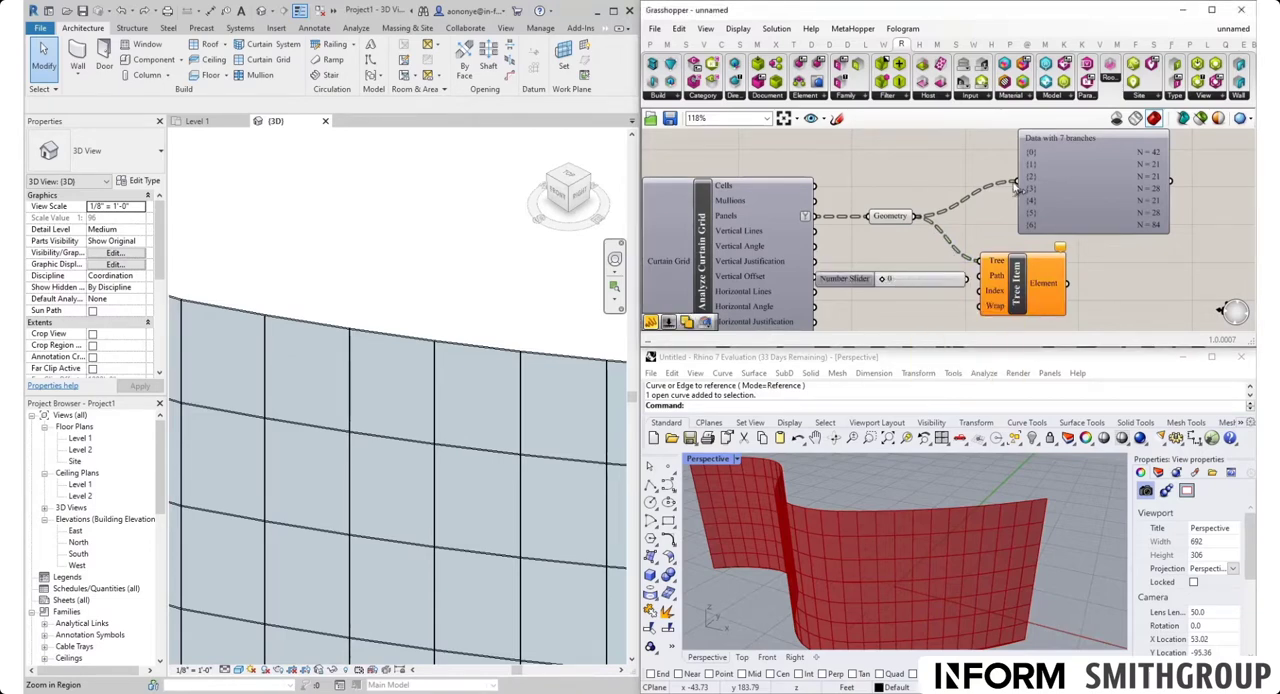
pyautogui.moveTo(882, 283); pyautogui.dragTo(980, 276)
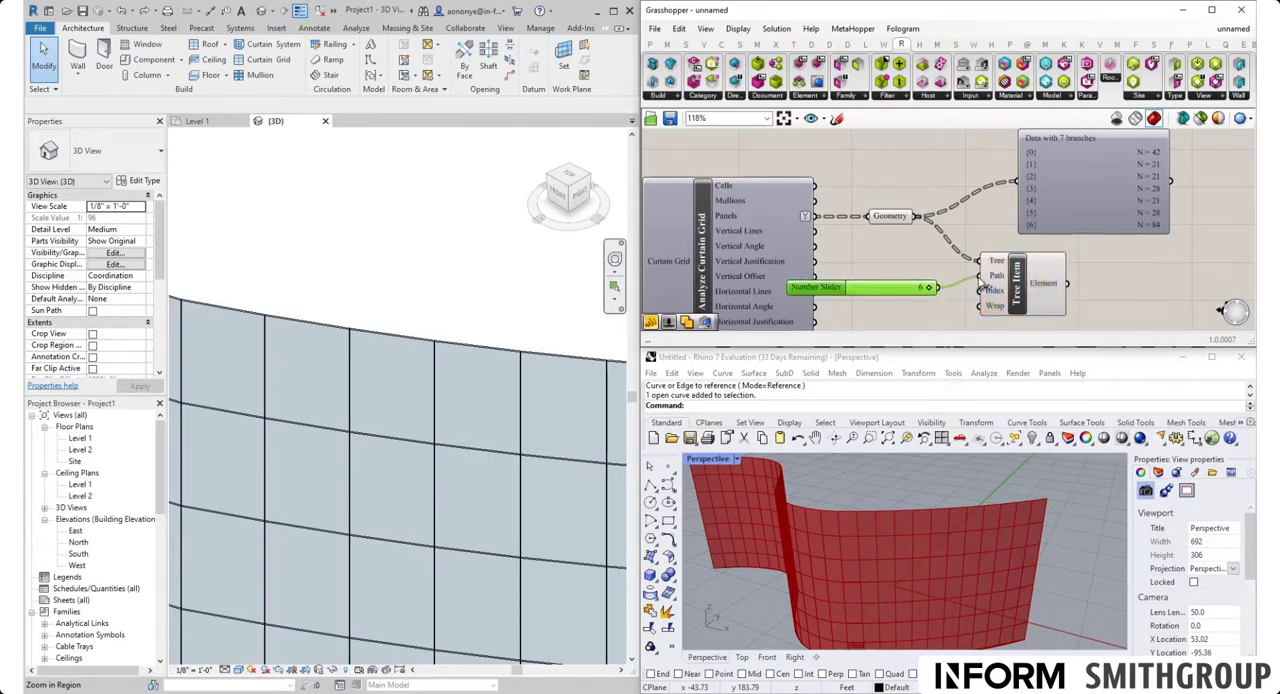
pyautogui.moveTo(907, 295); pyautogui.dragTo(905, 284)
pyautogui.click(1020, 298)
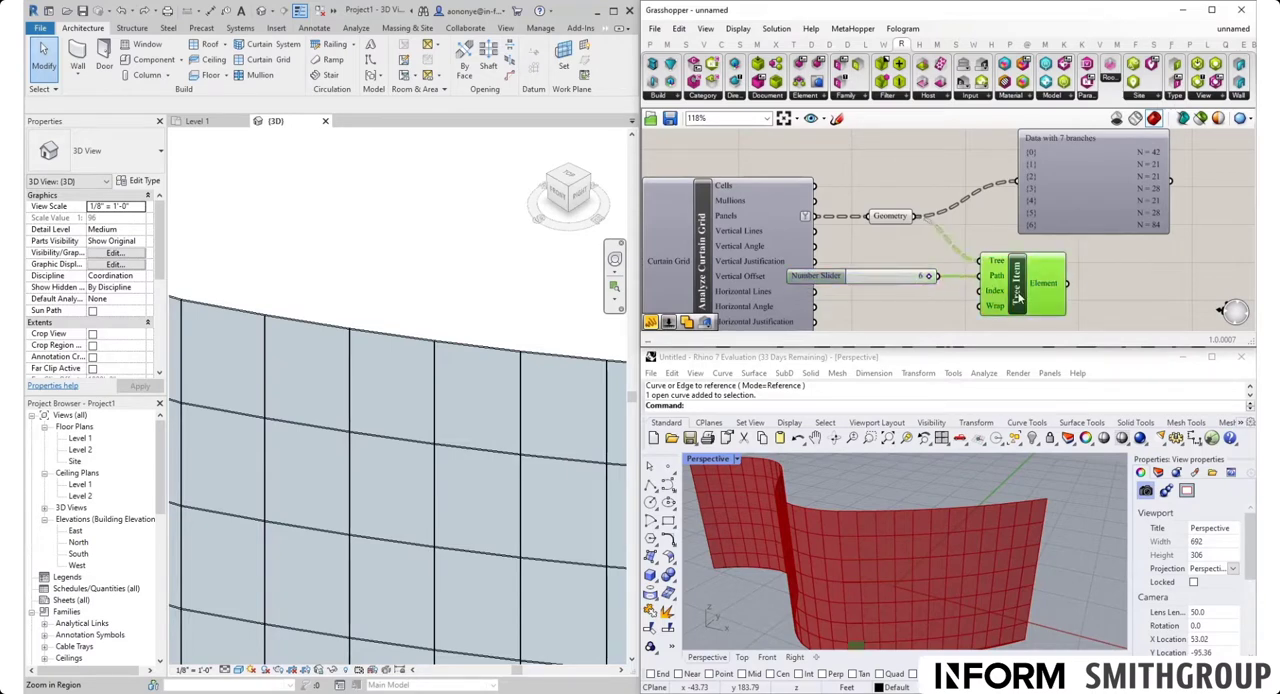
pyautogui.click(905, 302)
# Add a Random component below the number slider that feeds the Path input of Tree Item
pyautogui.moveTo(910, 308); pyautogui.dragTo(905, 276, button='right')
pyautogui.doubleClick(902, 290)
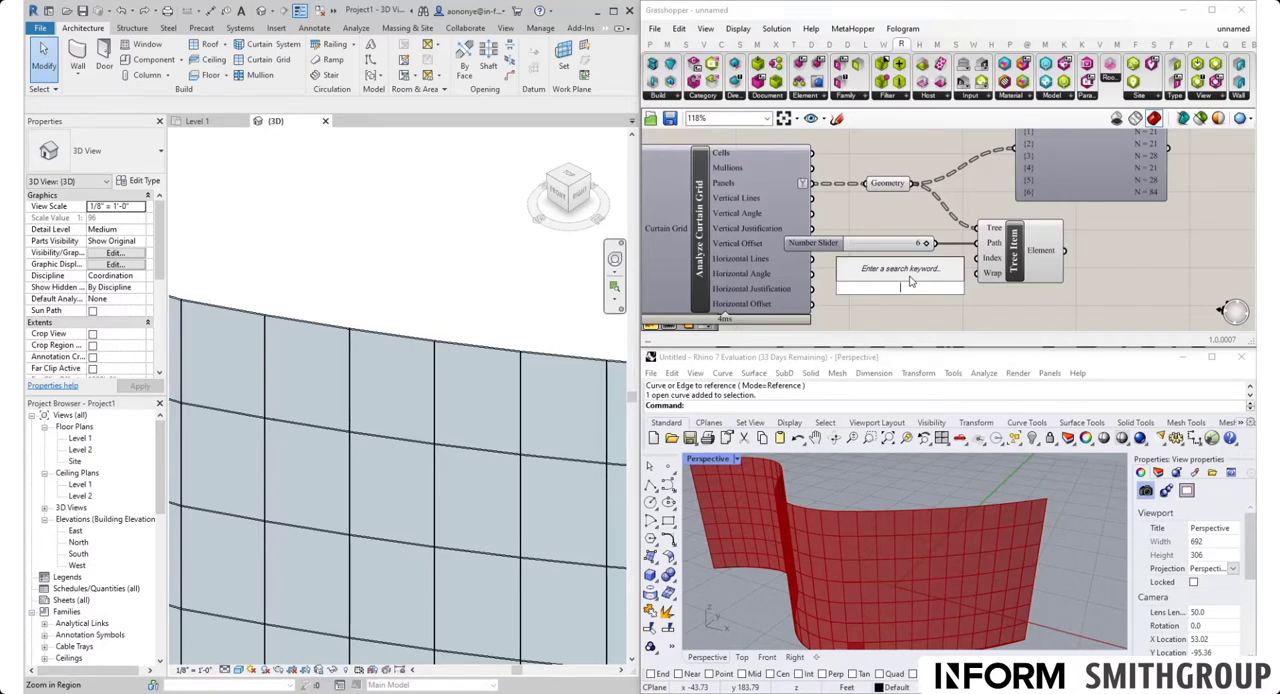
pyautogui.write('random')
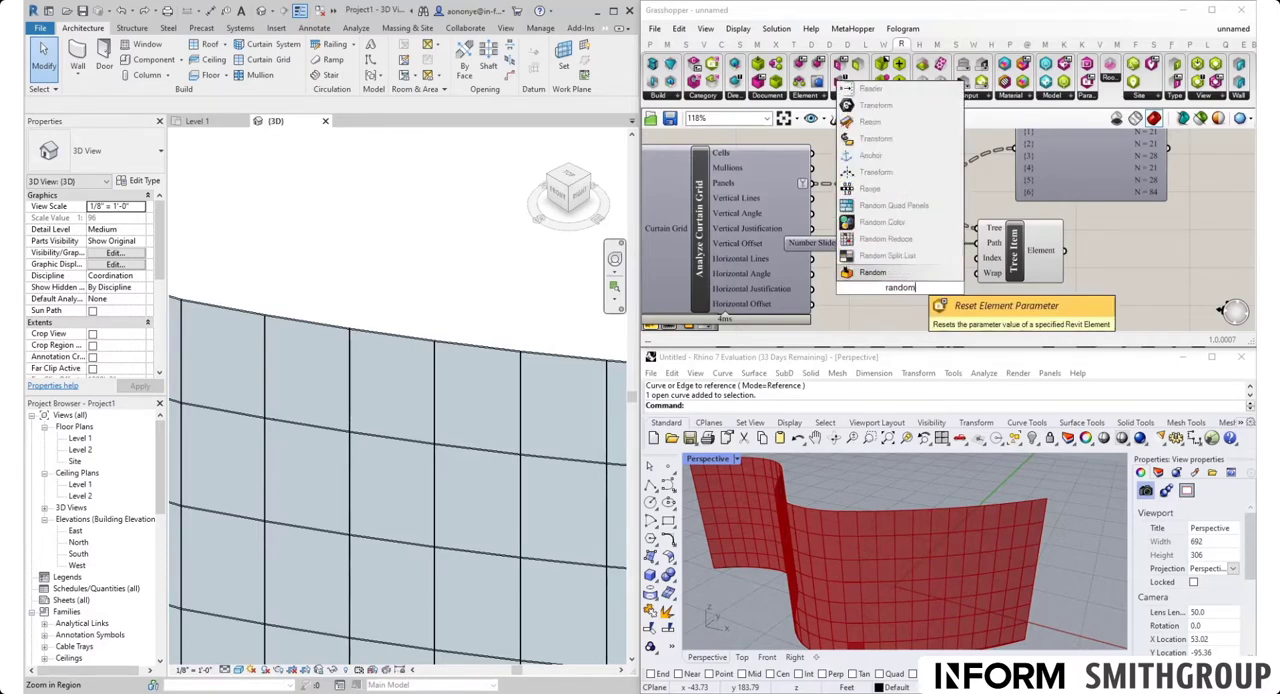
pyautogui.click(910, 274)
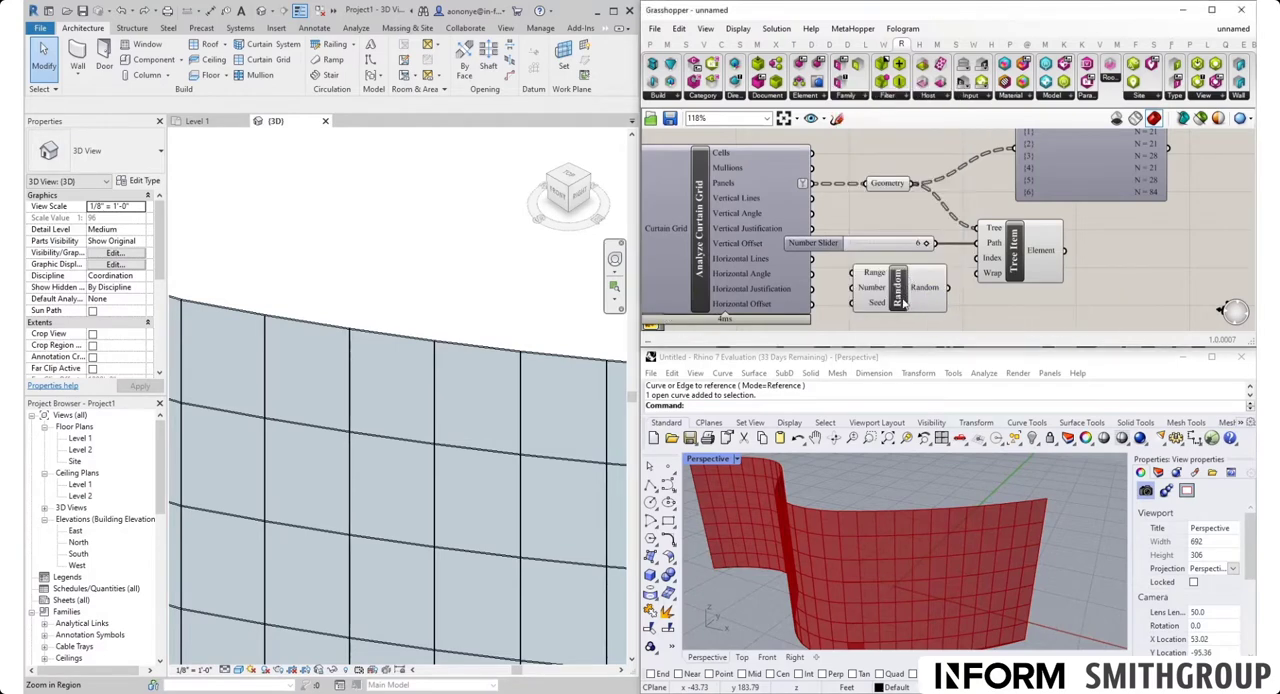
# Shift Tree Item to the right, and line up its number slider and the Random component to the left of it
pyautogui.moveTo(907, 306); pyautogui.dragTo(848, 246, button='right')
pyautogui.moveTo(957, 216); pyautogui.dragTo(1029, 207)
pyautogui.moveTo(822, 185); pyautogui.dragTo(888, 176)
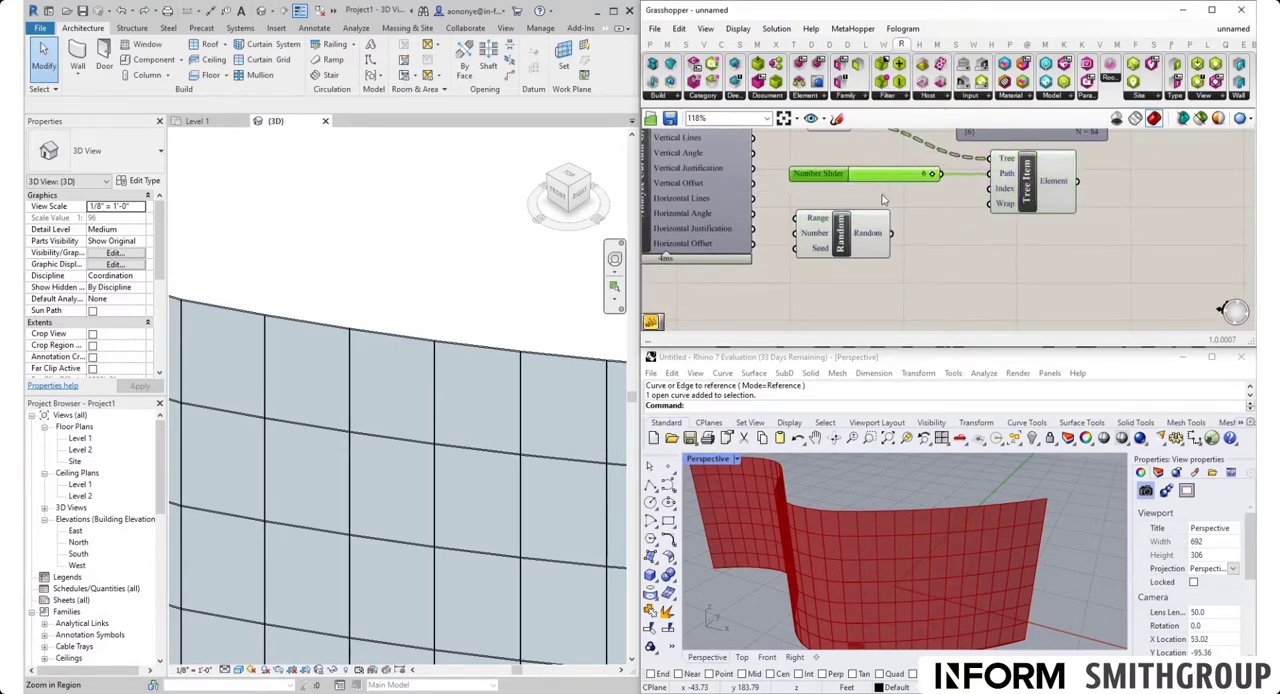
pyautogui.moveTo(864, 240); pyautogui.dragTo(889, 243)
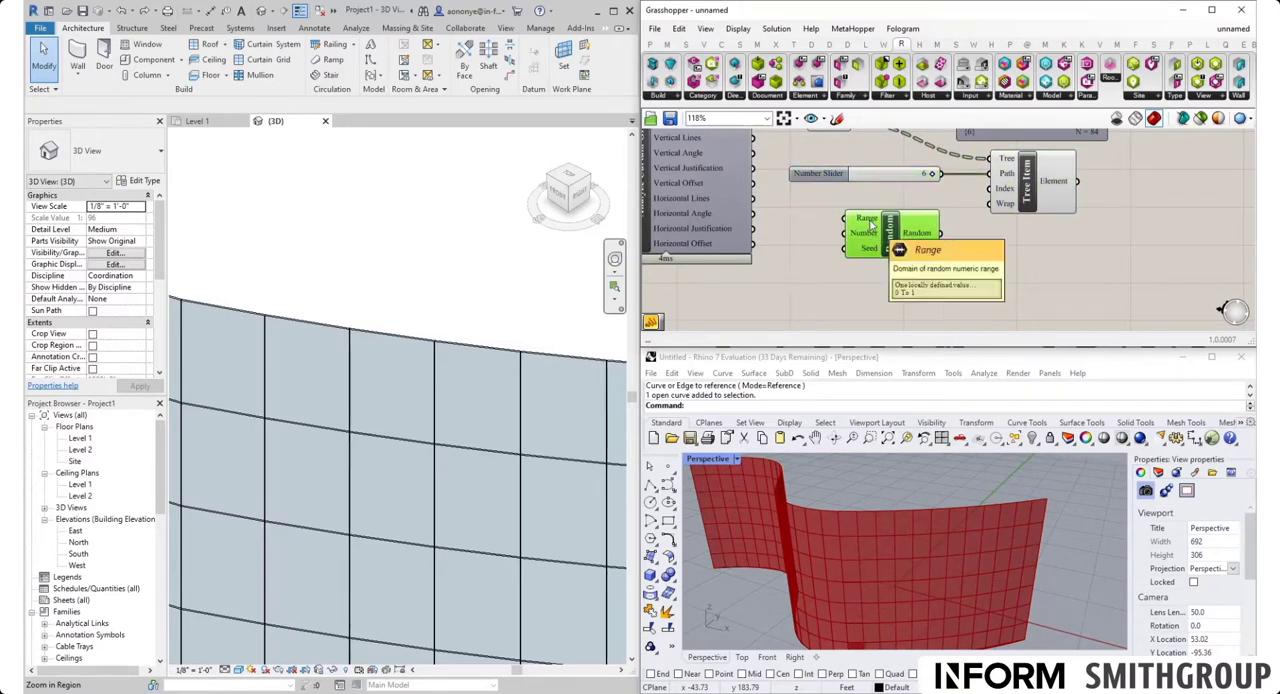
# Set the Random component's Range domain to 0 To 6 and its Number to 3
pyautogui.rightClick(870, 224)
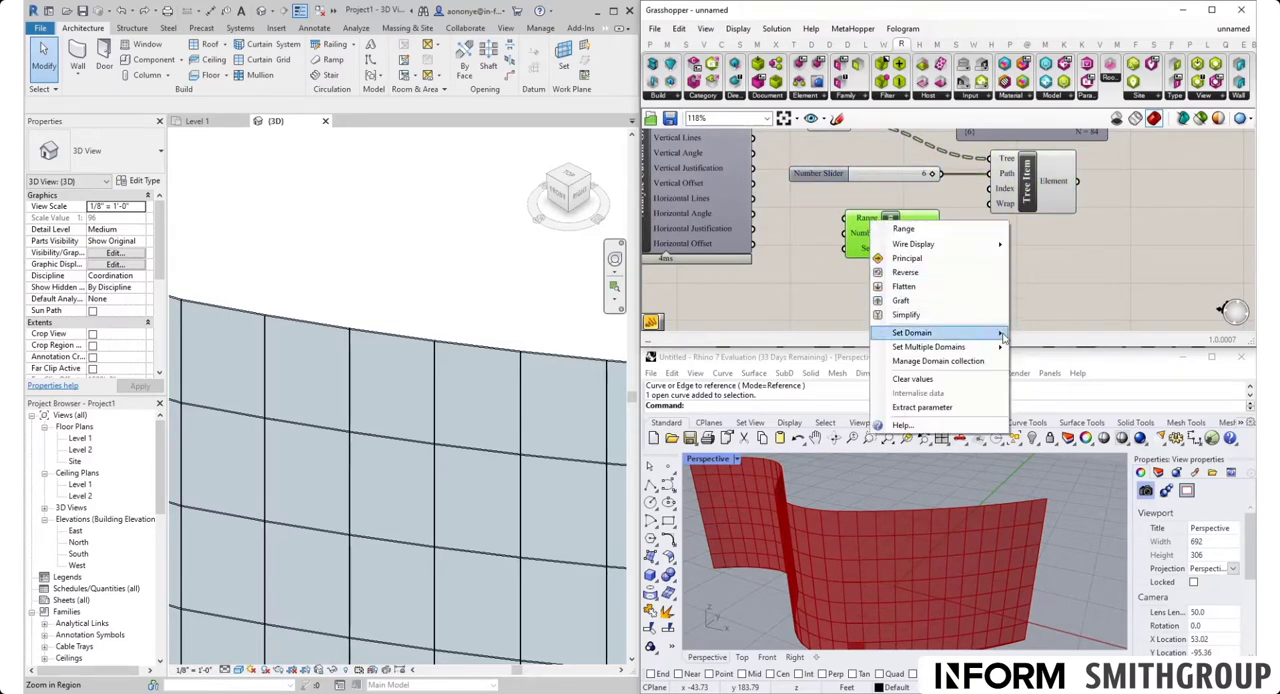
pyautogui.moveTo(1012, 338)
pyautogui.moveTo(1046, 335); pyautogui.dragTo(1059, 335)
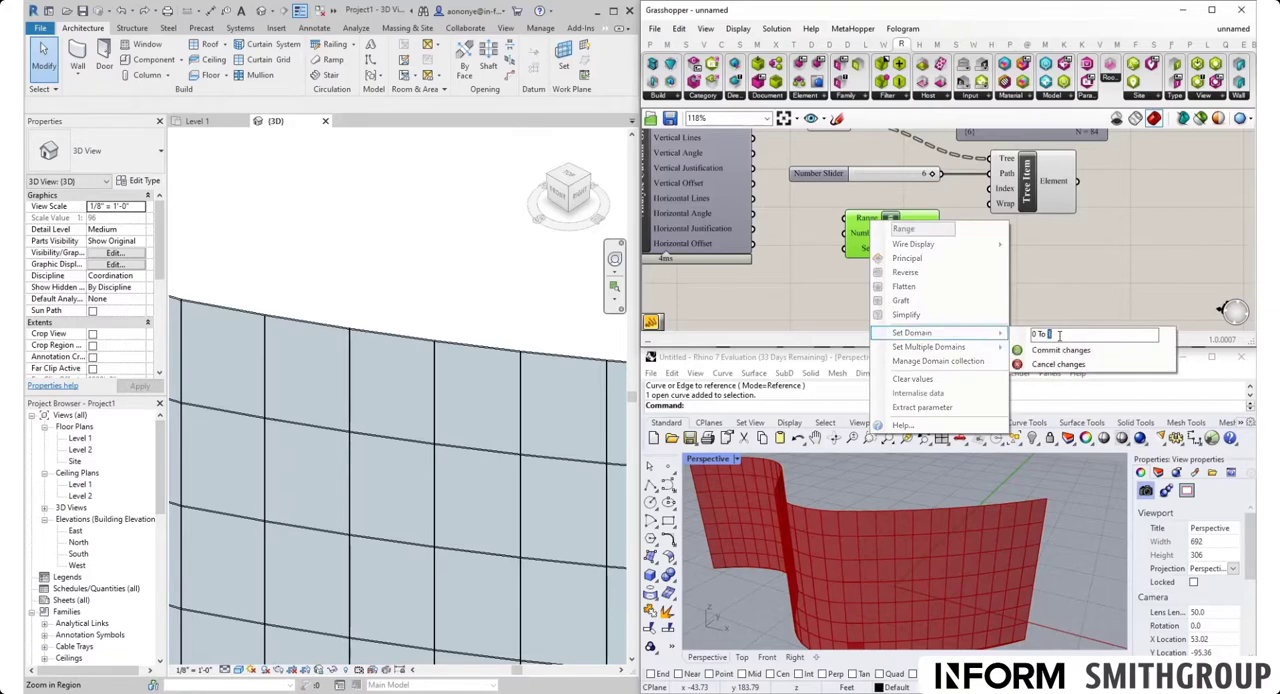
pyautogui.write('6')
pyautogui.click(1060, 350)
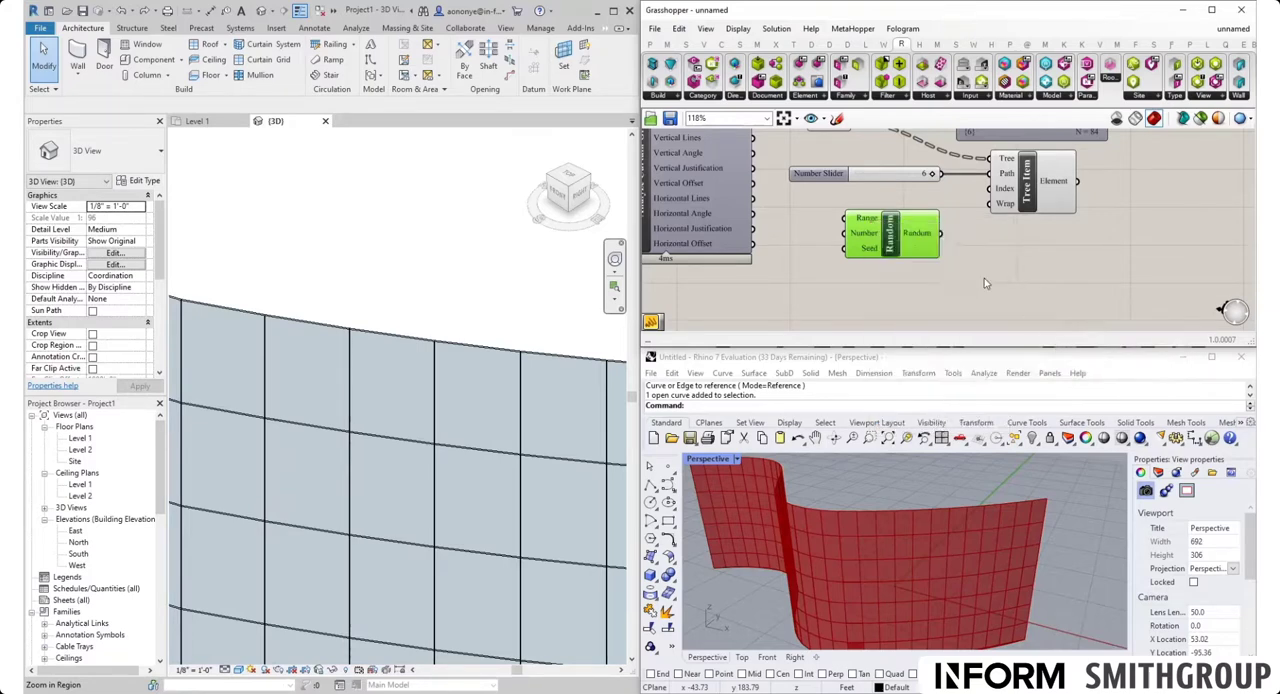
pyautogui.rightClick(869, 233)
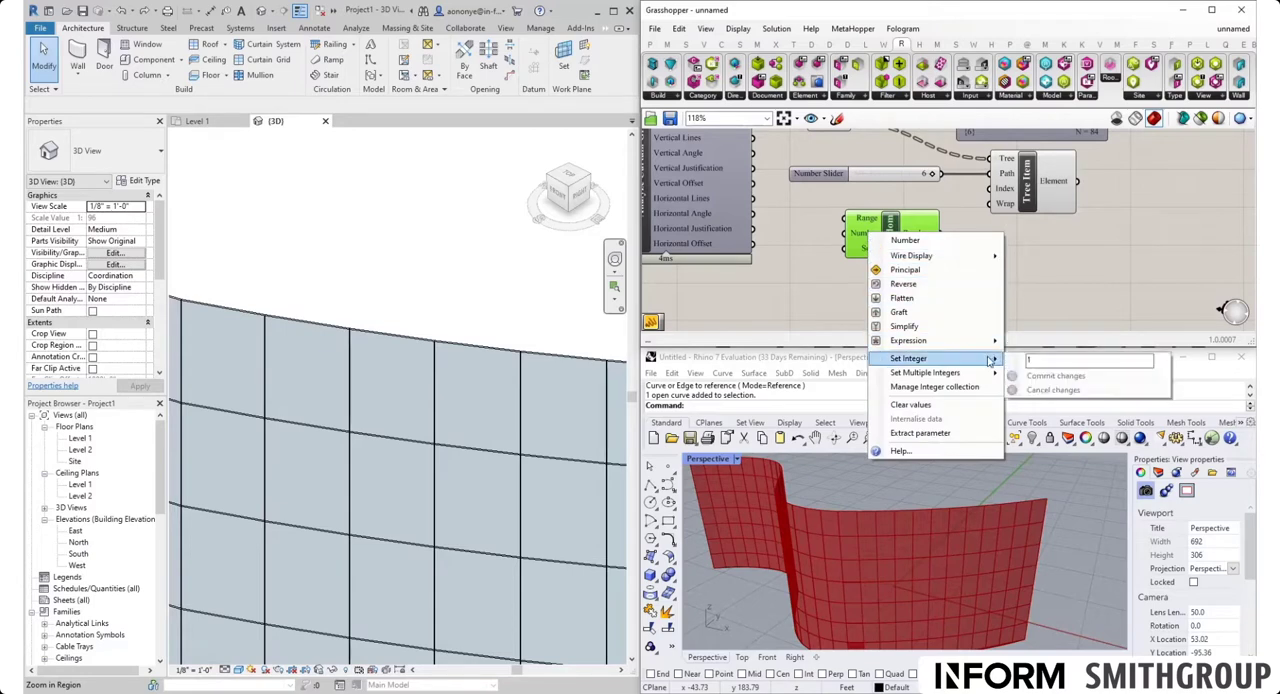
pyautogui.doubleClick(1029, 359)
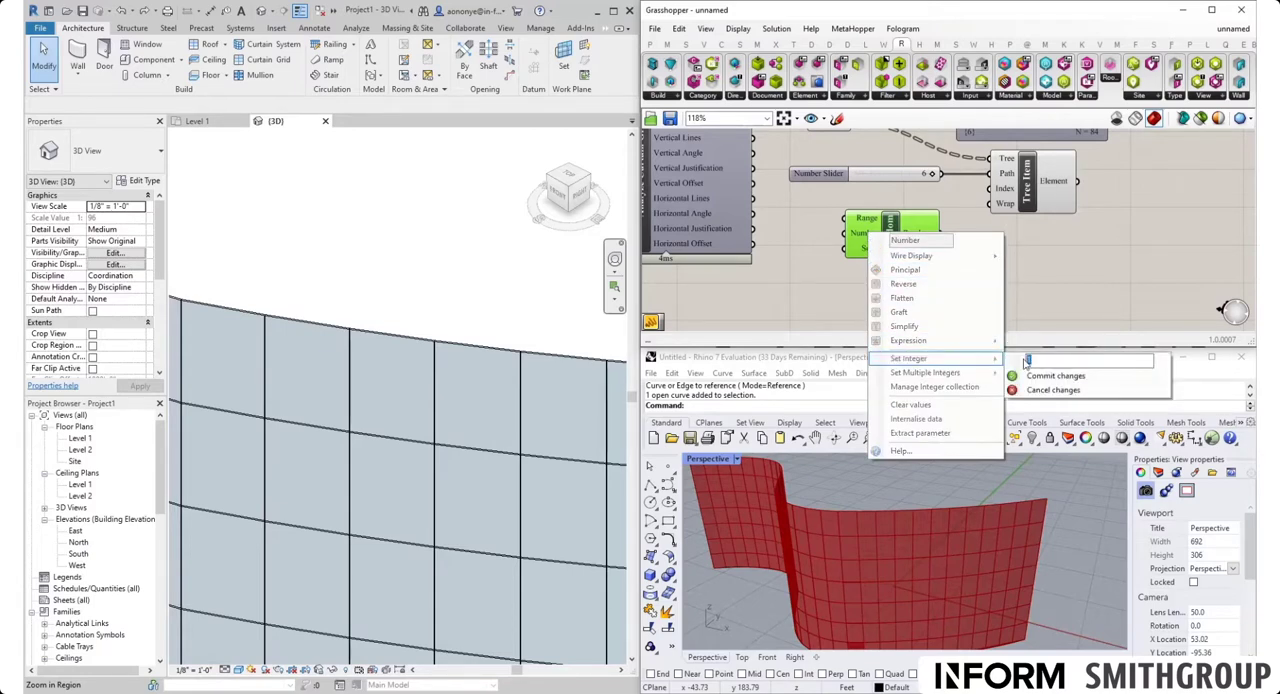
pyautogui.click(1040, 376)
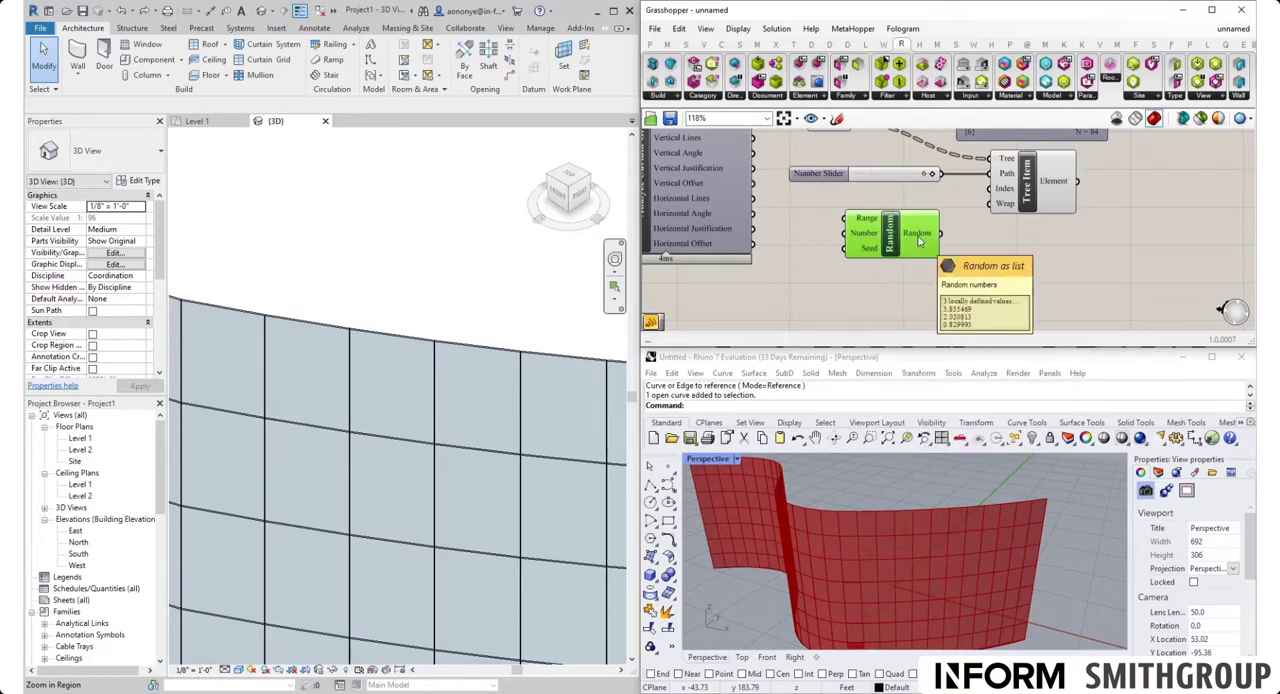
# Add an Integer parameter beside the Random component and connect the Random output to it
pyautogui.doubleClick(1012, 282)
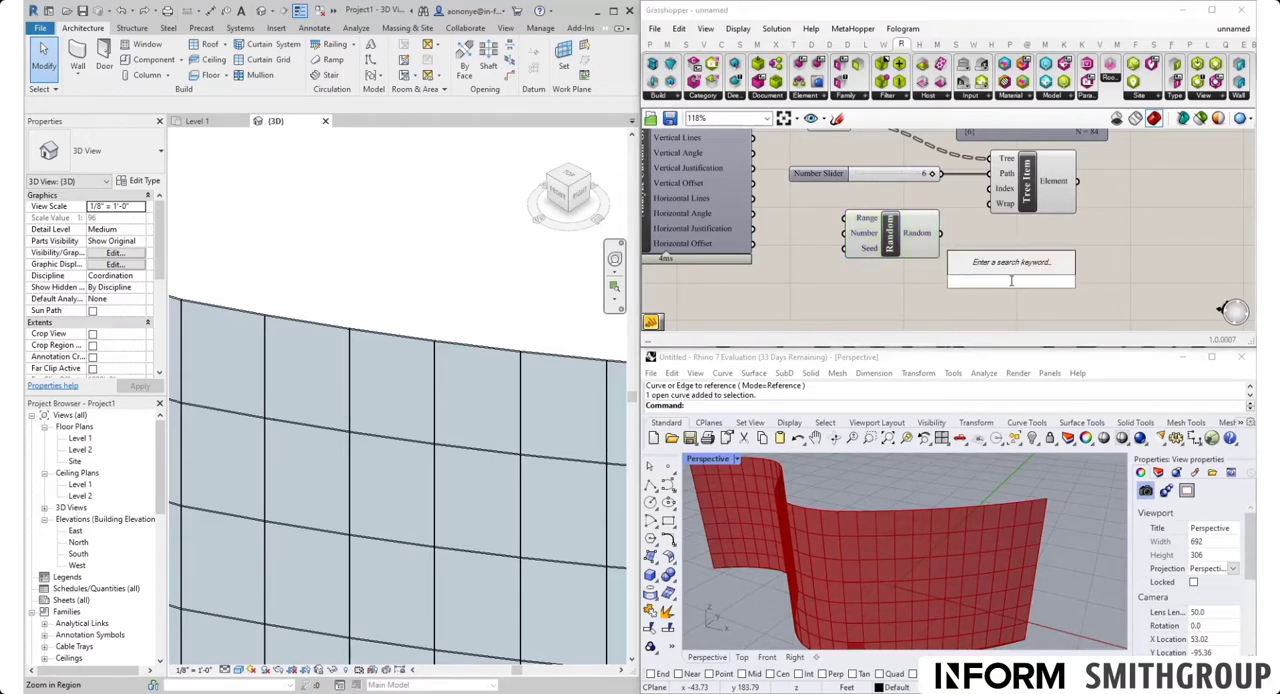
pyautogui.write('int')
pyautogui.click(982, 266)
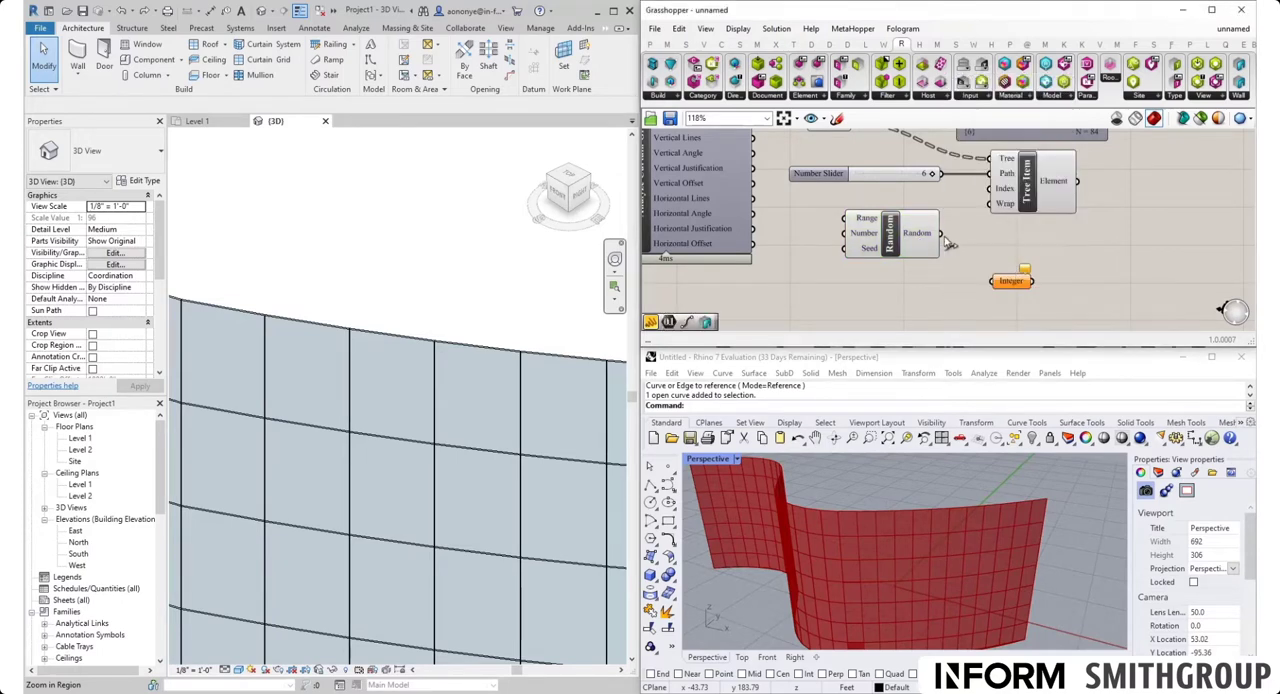
pyautogui.moveTo(940, 233); pyautogui.dragTo(991, 241)
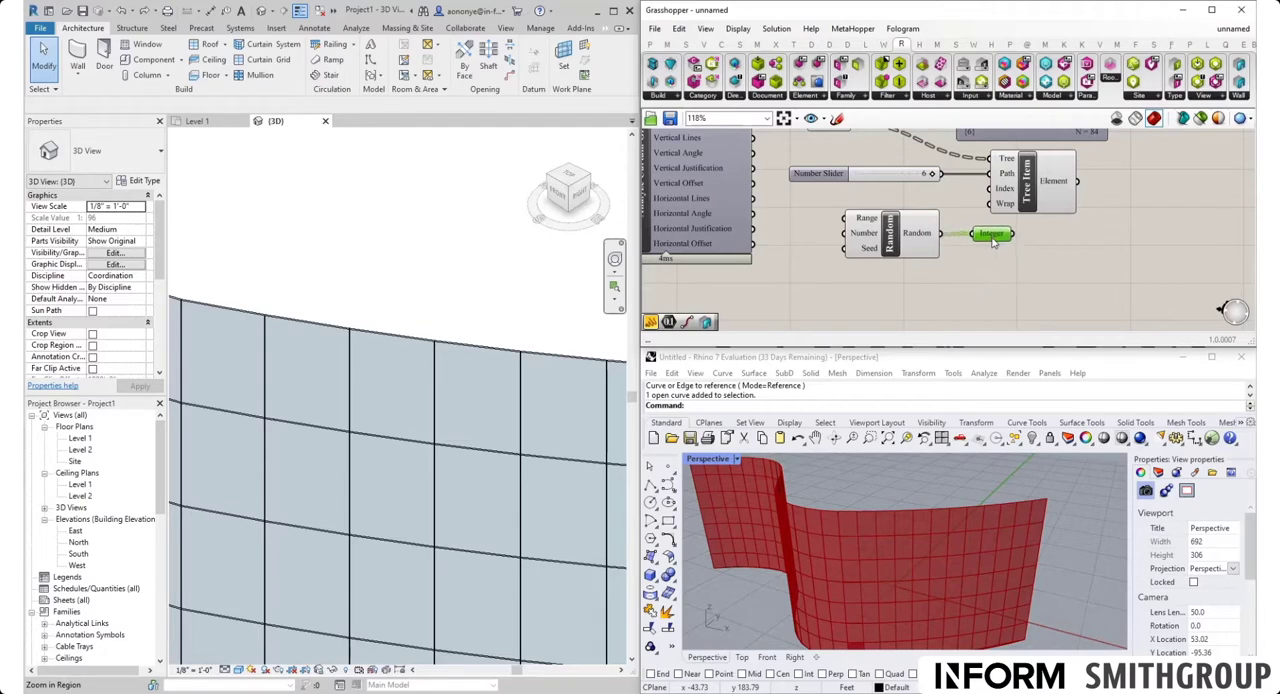
# Add a Panel fed by the Integer parameter, connect Integer to the Index input of Tree Item, and preview its picked panels
pyautogui.doubleClick(1049, 268)
pyautogui.write('panel')
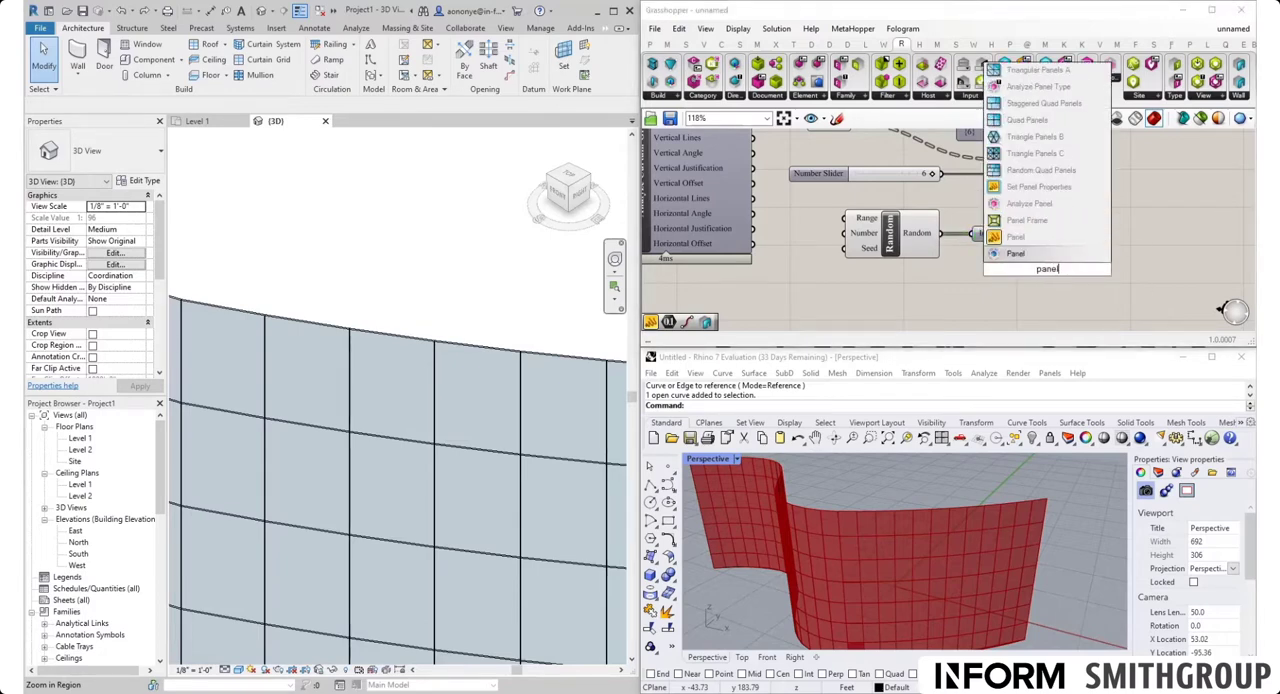
pyautogui.click(1020, 253)
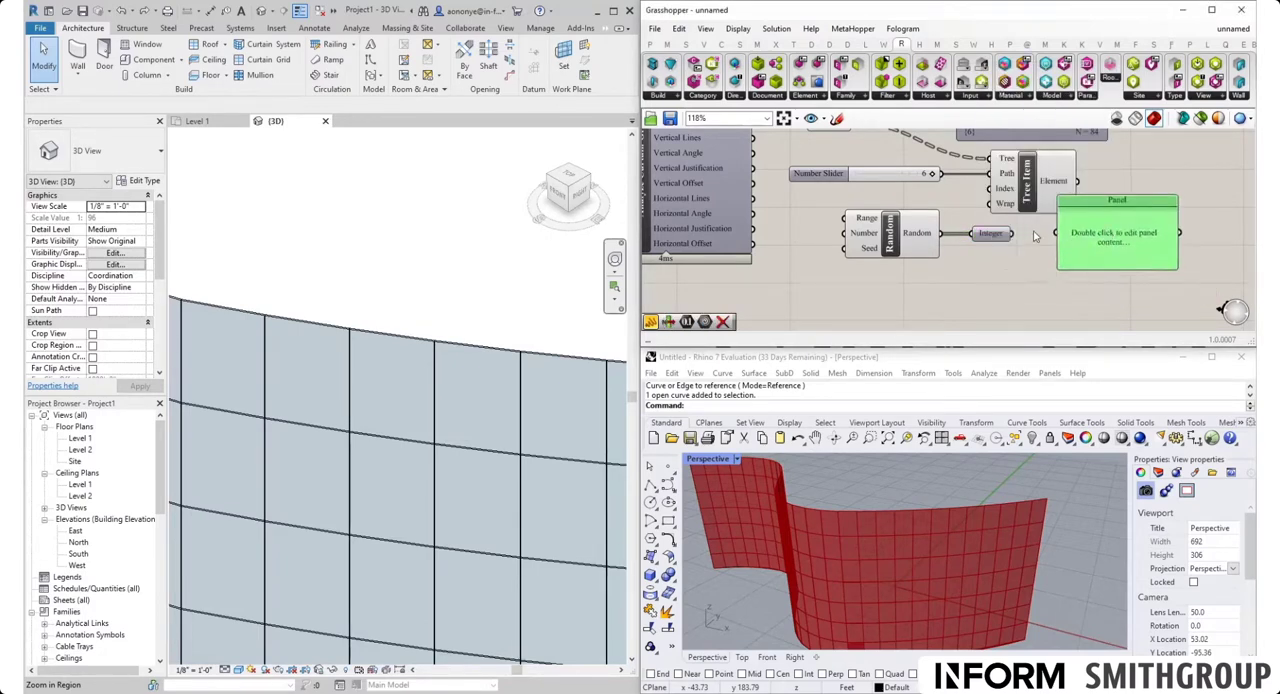
pyautogui.moveTo(1020, 234); pyautogui.dragTo(989, 189)
pyautogui.click(1010, 270)
pyautogui.click(1034, 198)
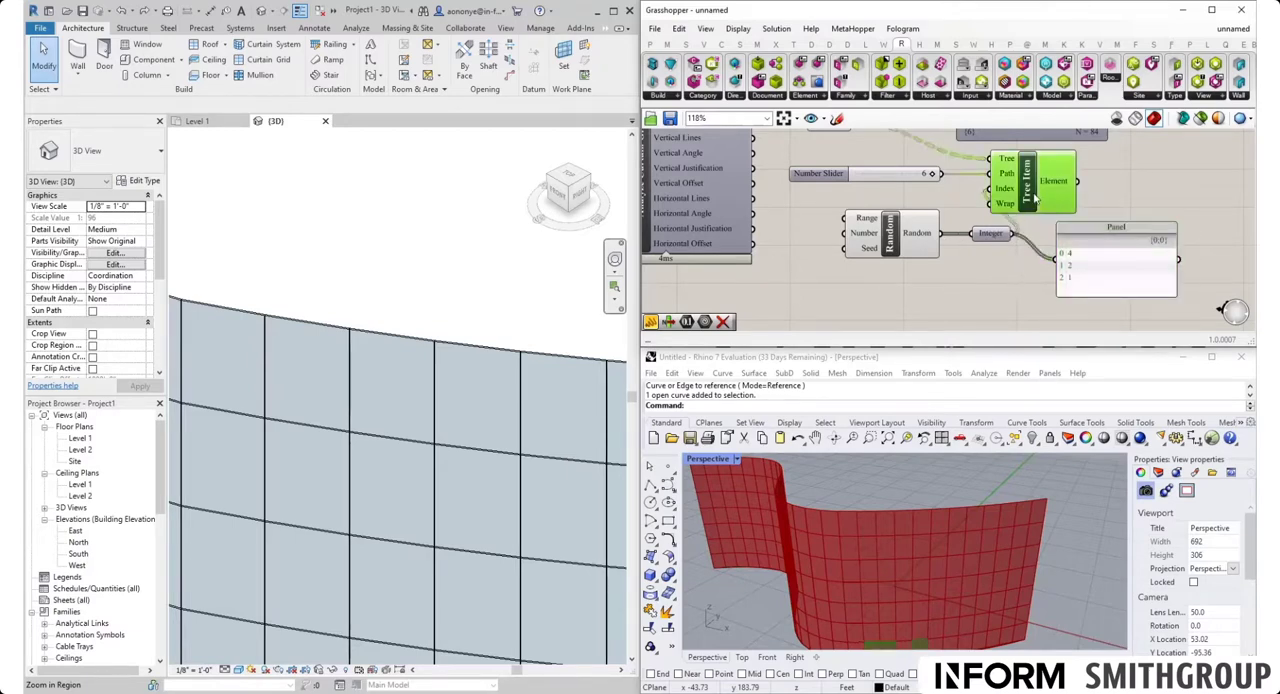
pyautogui.moveTo(944, 519); pyautogui.dragTo(877, 526, button='right')
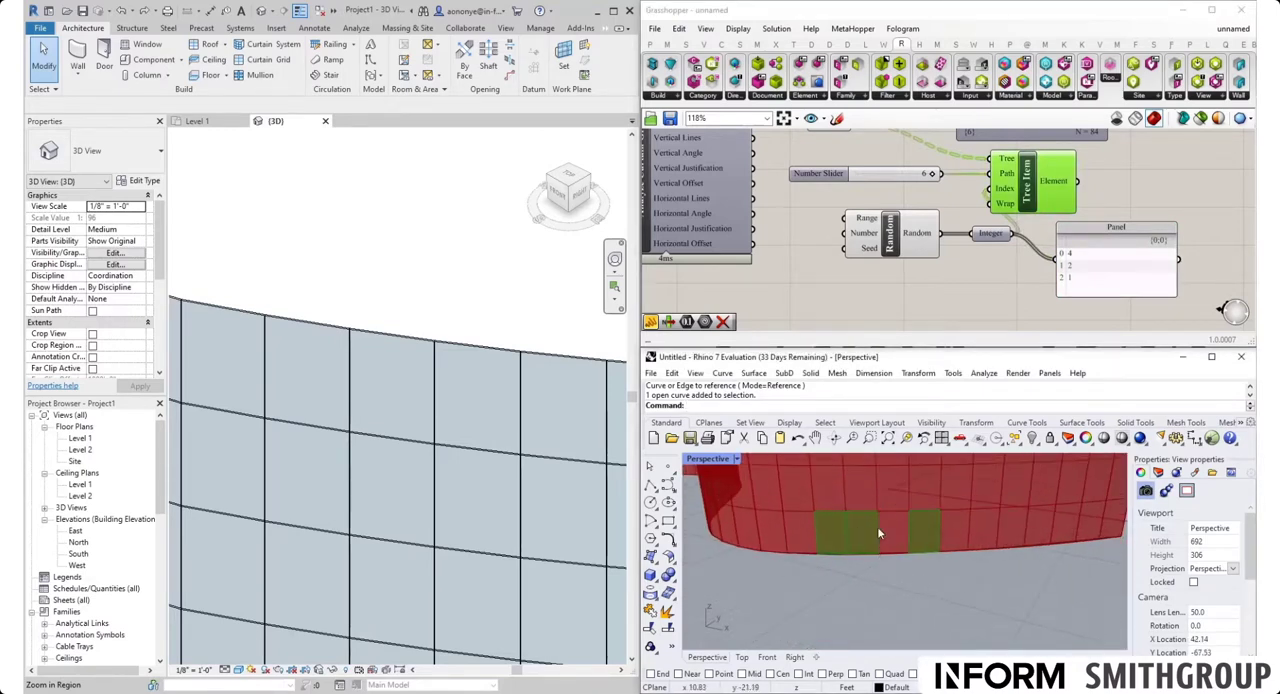
# Try other Seed values, including 5, on the Random component to change which panels Tree Item picks
pyautogui.rightClick(869, 250)
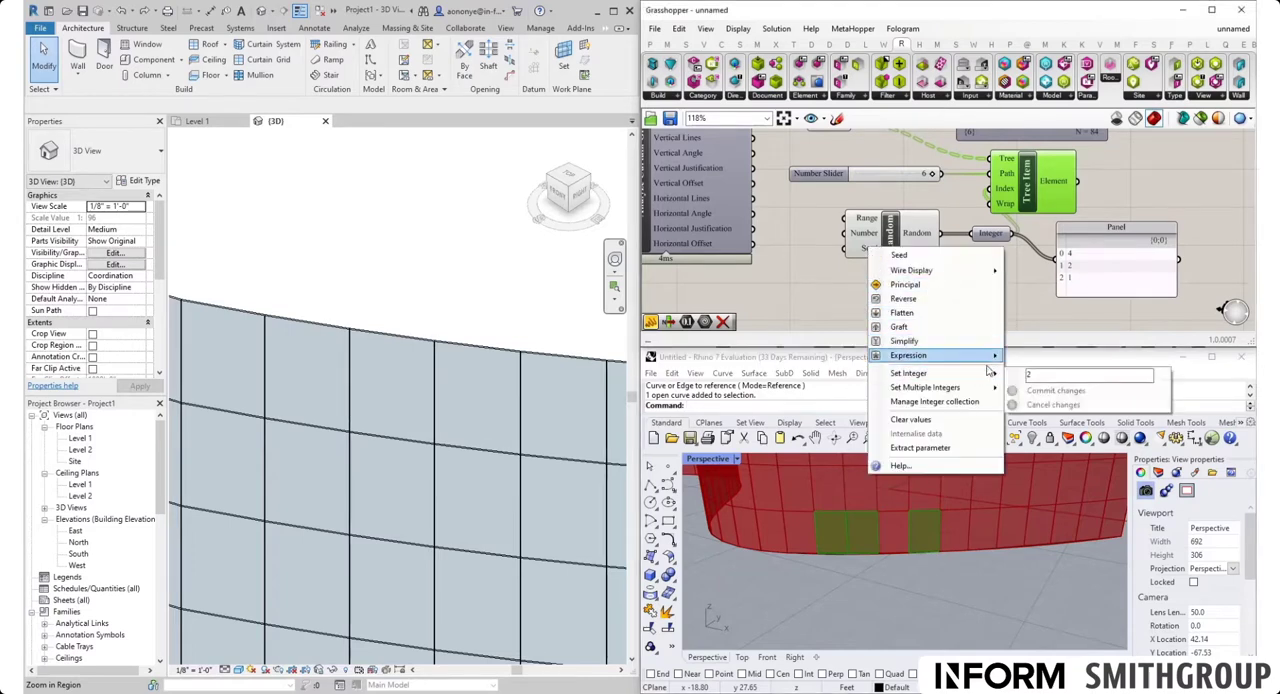
pyautogui.moveTo(990, 375)
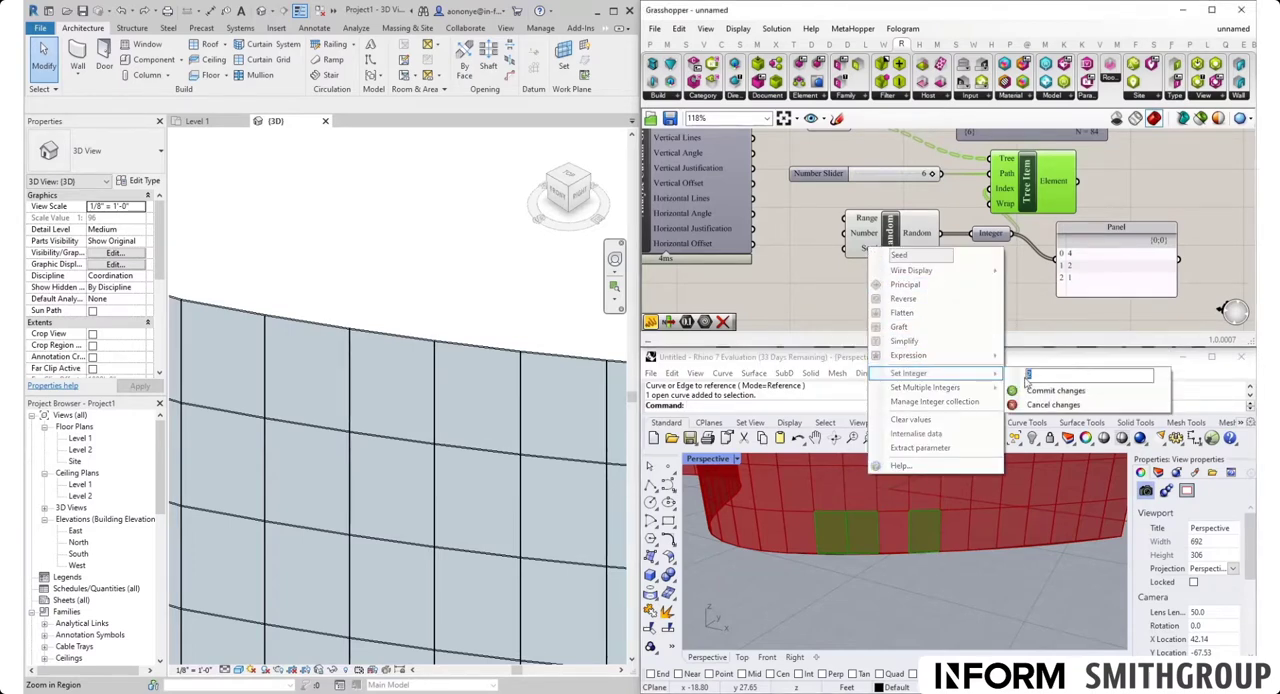
pyautogui.click(1040, 390)
pyautogui.scroll(-10, 910, 585)
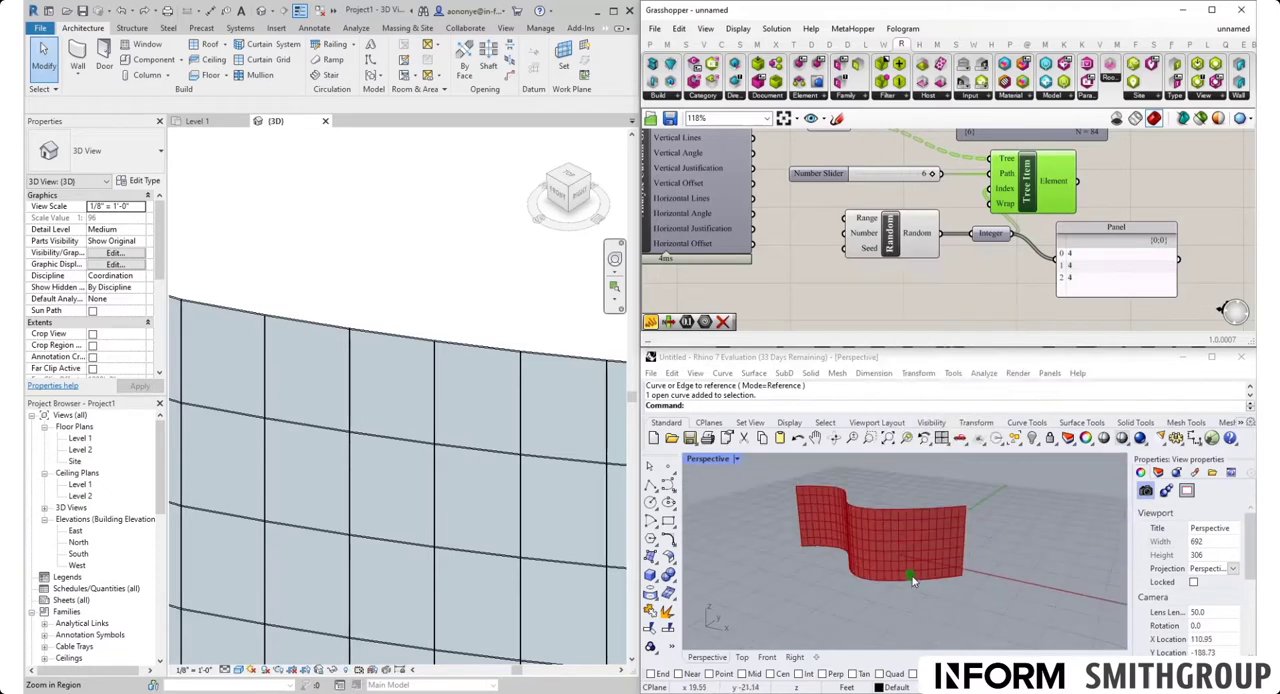
pyautogui.scroll(5, 911, 578)
pyautogui.rightClick(868, 255)
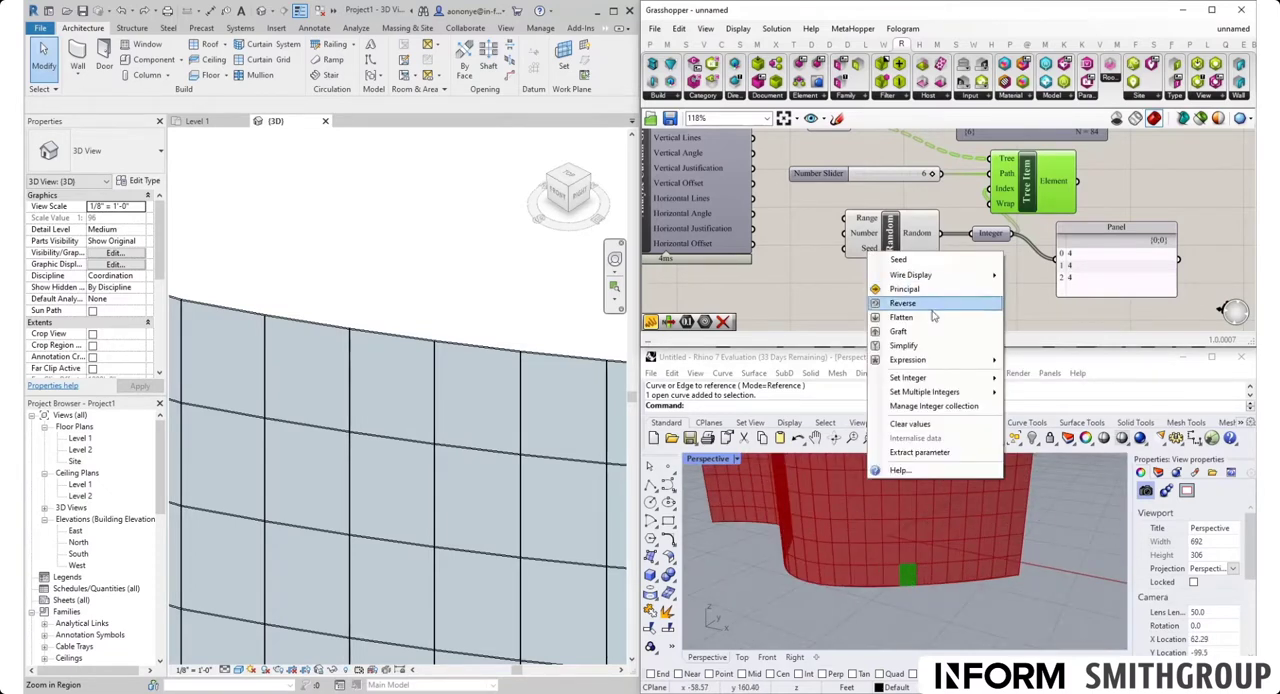
pyautogui.moveTo(968, 378)
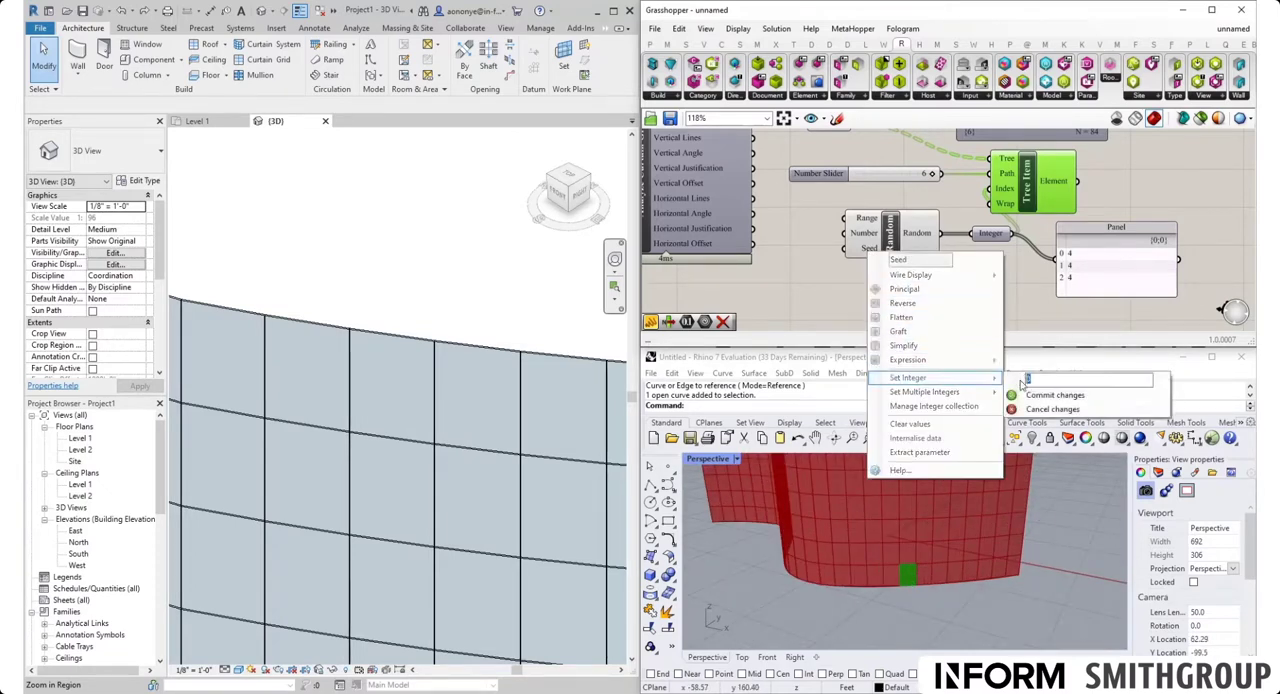
pyautogui.click(1040, 395)
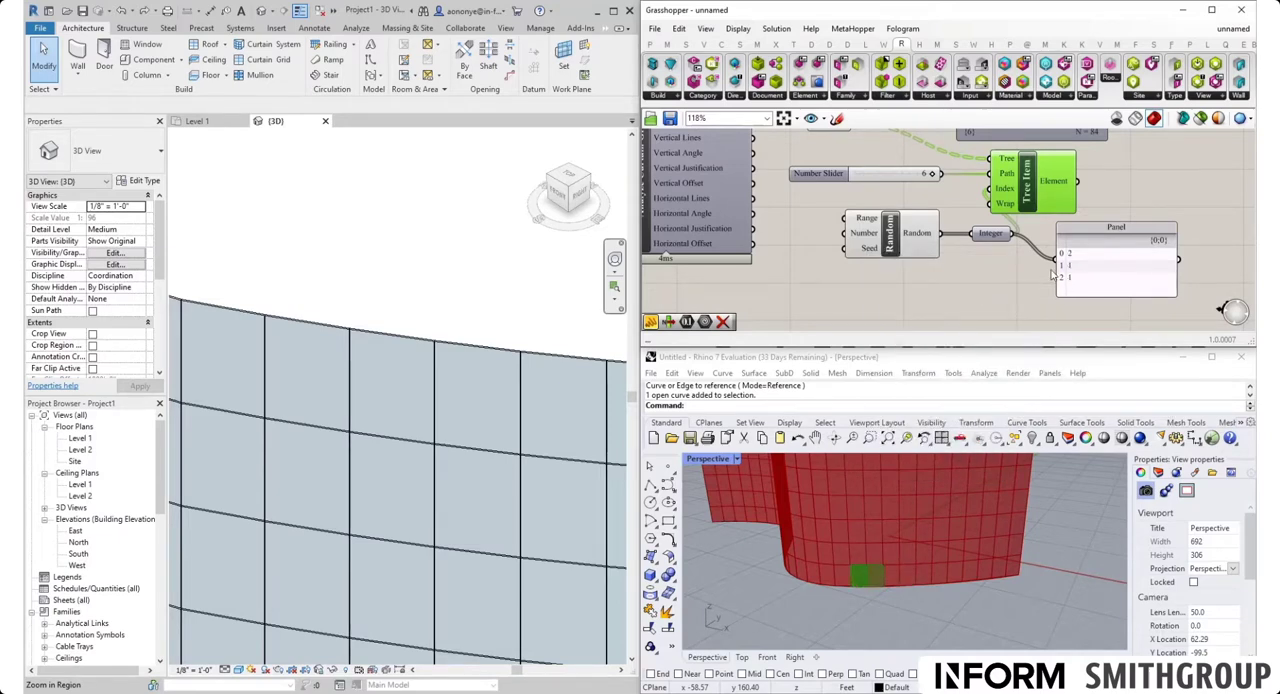
pyautogui.rightClick(866, 252)
pyautogui.moveTo(990, 380)
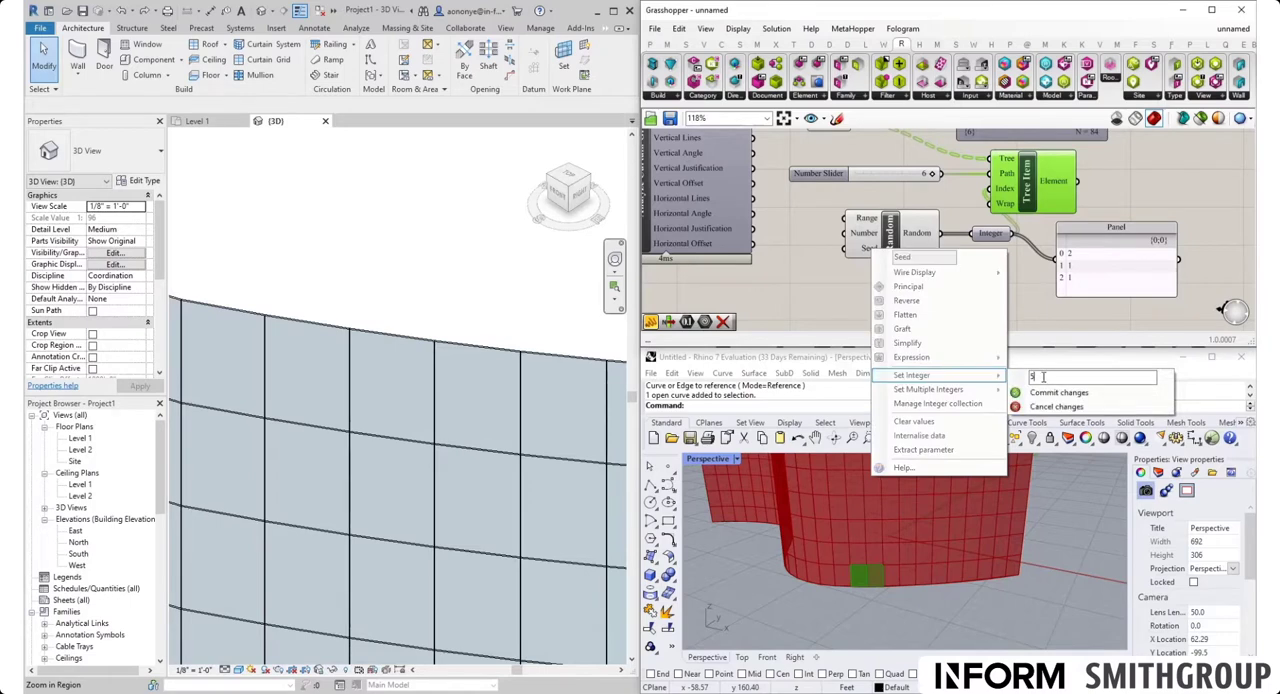
pyautogui.press('Return')
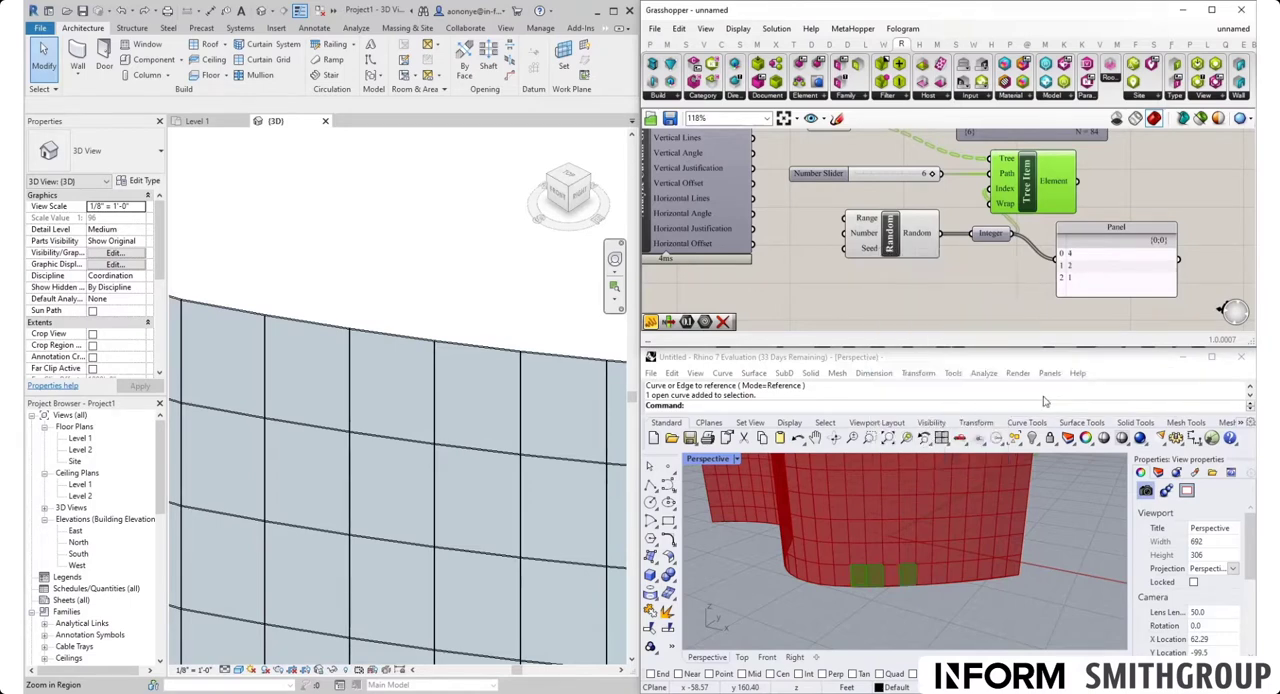
# Delete the Panel reading the Integer values and move Tree Item farther right to make room for its wires
pyautogui.click(1074, 281)
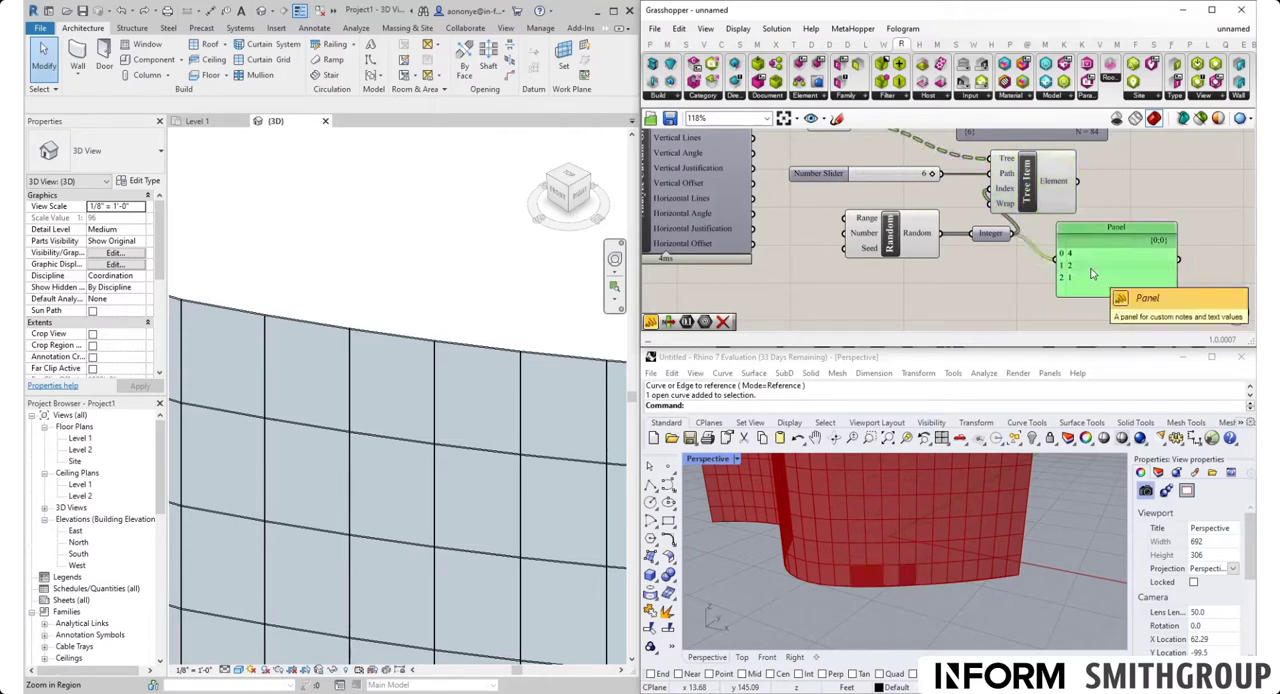
pyautogui.press('Delete')
pyautogui.moveTo(1030, 185); pyautogui.dragTo(1087, 185)
pyautogui.click(1054, 268)
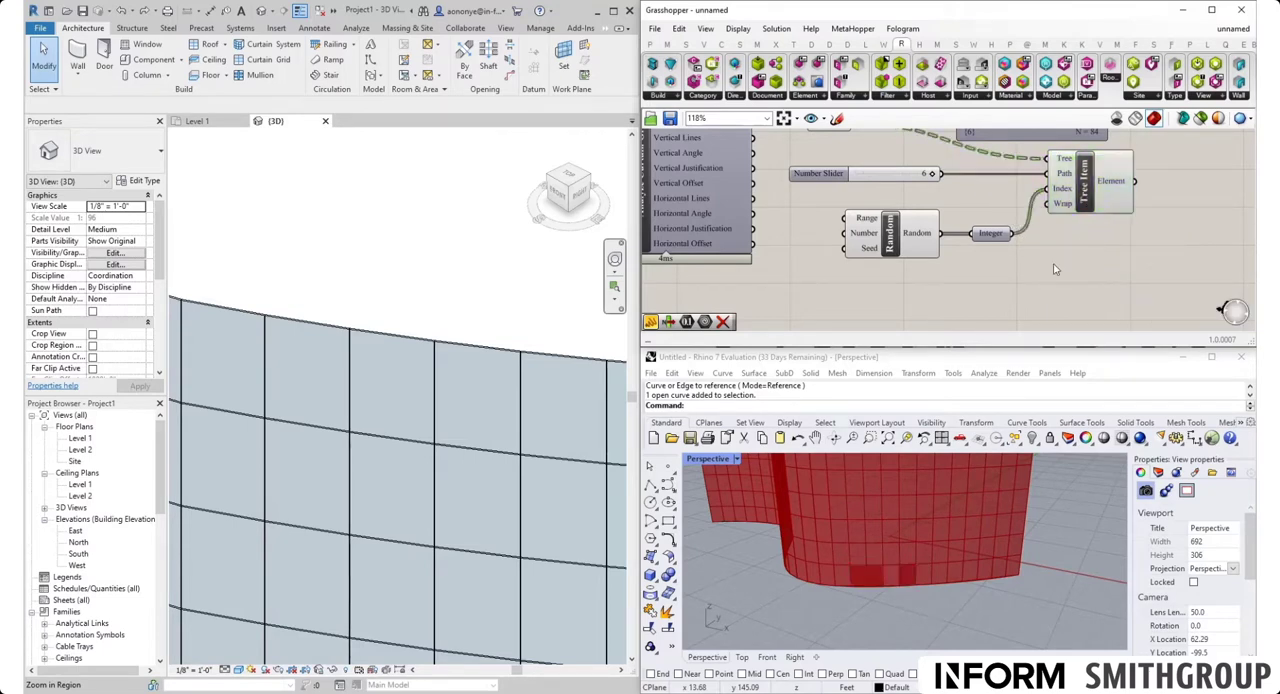
# Connect the Panels output of Analyze Curtain Grid directly to the Tree input of Tree Item, replacing the Geometry source
pyautogui.moveTo(995, 284); pyautogui.dragTo(979, 323, button='right')
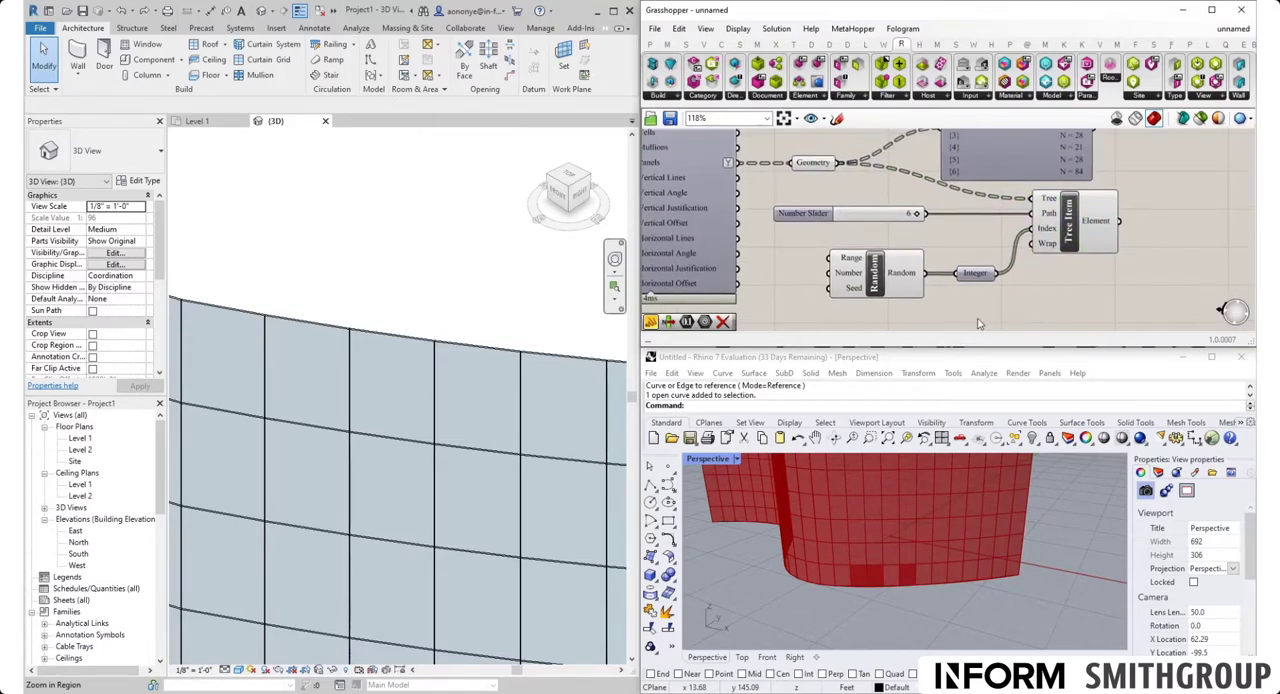
pyautogui.scroll(6, 881, 589)
pyautogui.scroll(2, 870, 585)
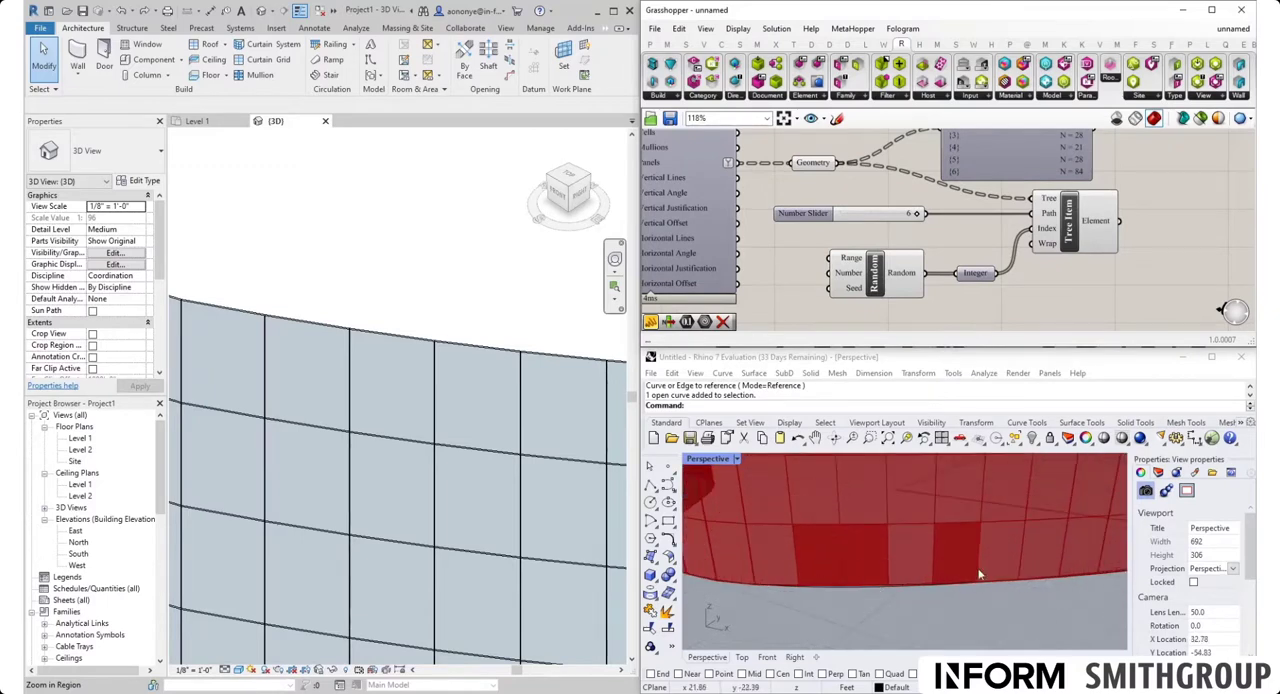
pyautogui.scroll(-3, 945, 549)
pyautogui.scroll(-2, 1023, 281)
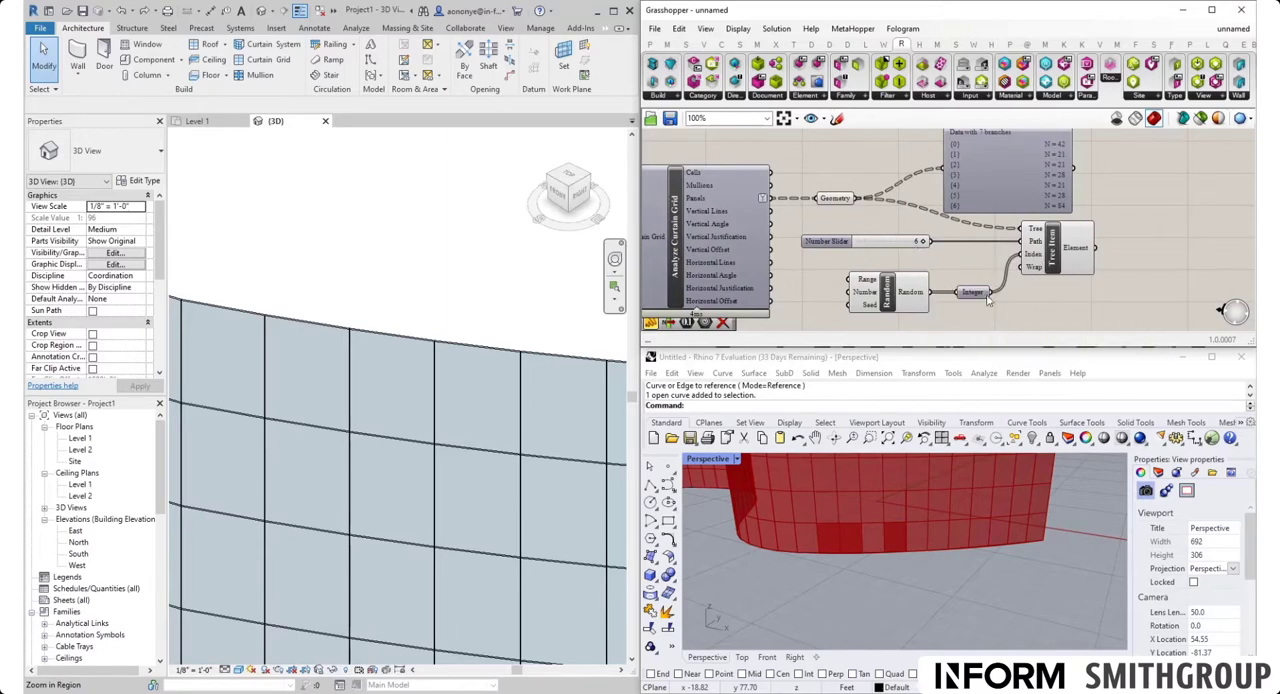
pyautogui.moveTo(983, 297)
pyautogui.moveTo(983, 297); pyautogui.dragTo(940, 298, button='right')
pyautogui.moveTo(731, 199); pyautogui.dragTo(978, 232)
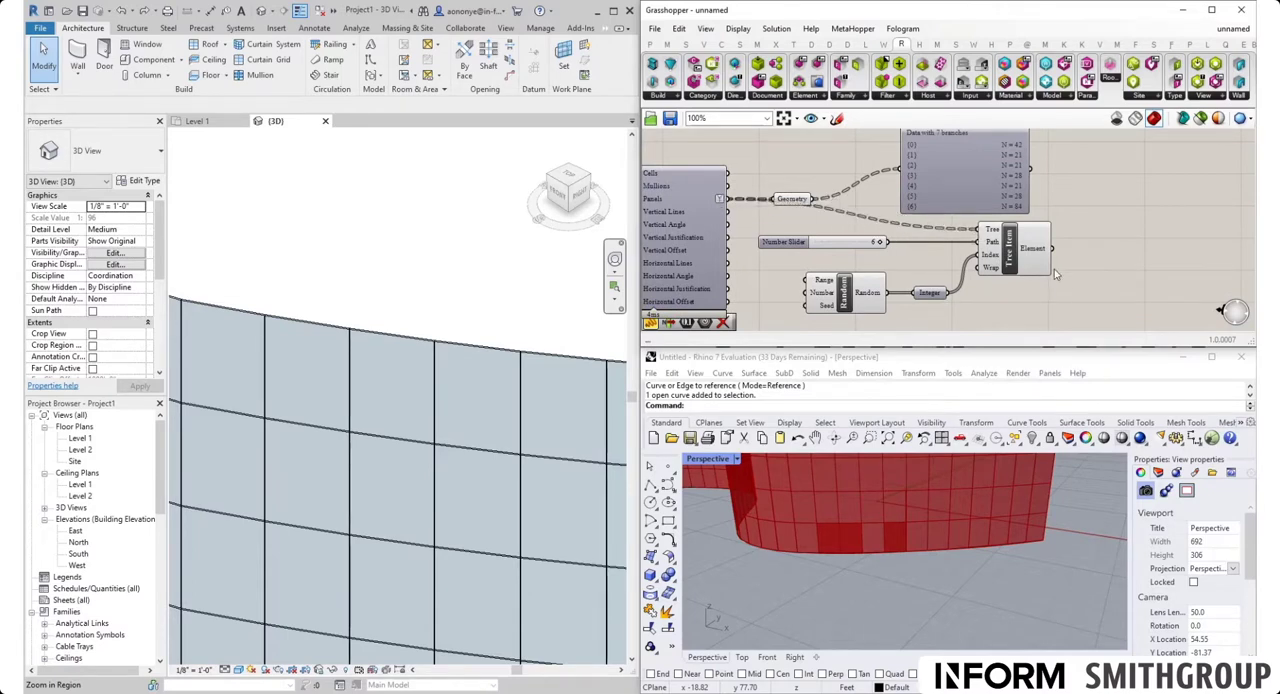
# Add an Element Type component in the free canvas space to the right of Tree Item
pyautogui.scroll(-3, 1040, 270)
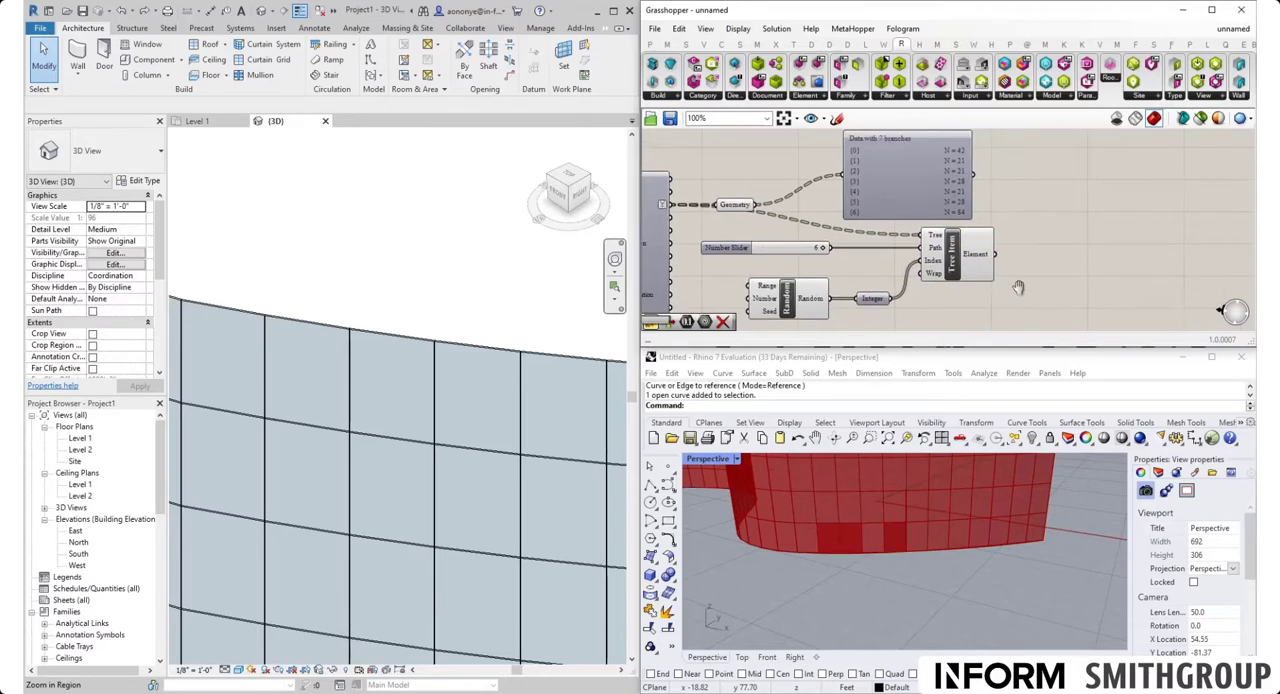
pyautogui.moveTo(1029, 262); pyautogui.dragTo(995, 259, button='right')
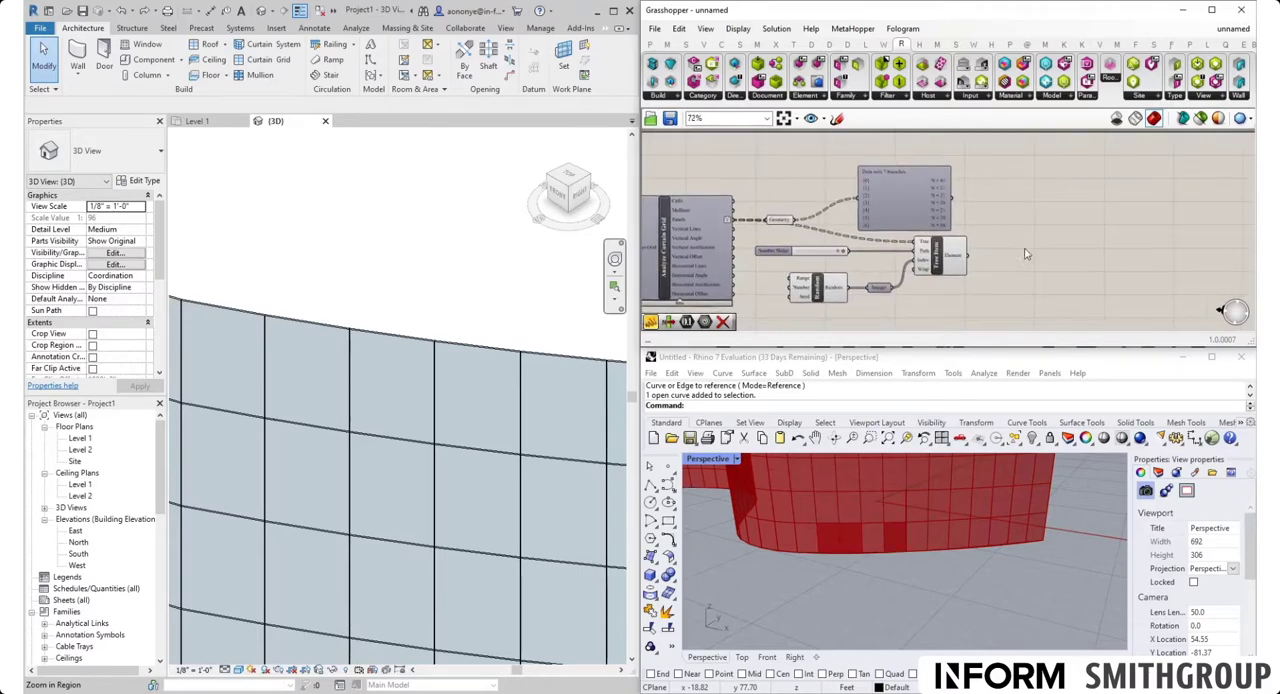
pyautogui.doubleClick(1035, 245)
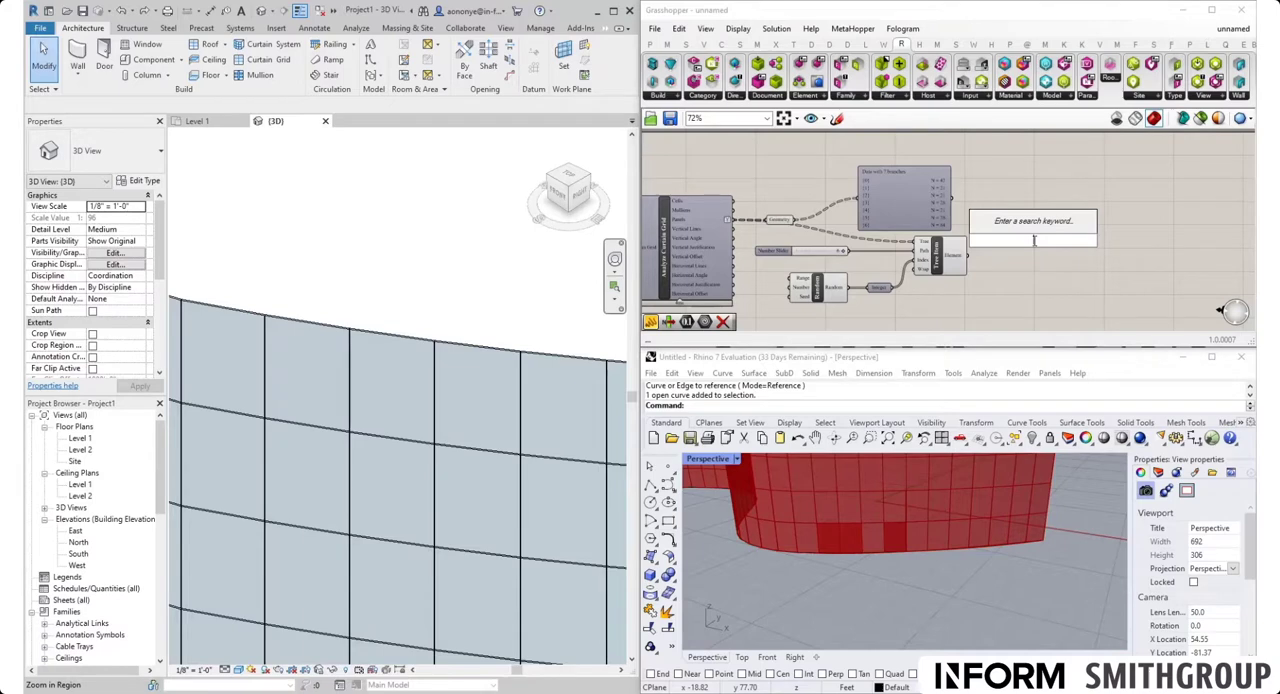
pyautogui.write('element tye')
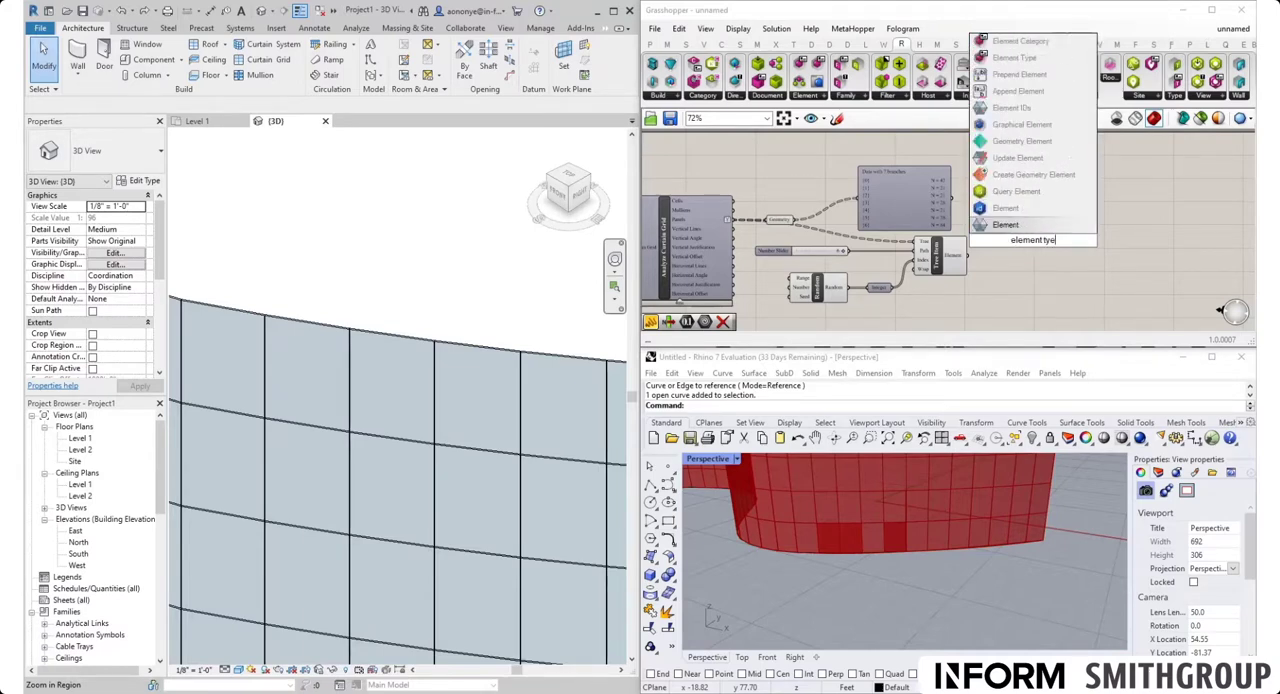
pyautogui.press('BackSpace')
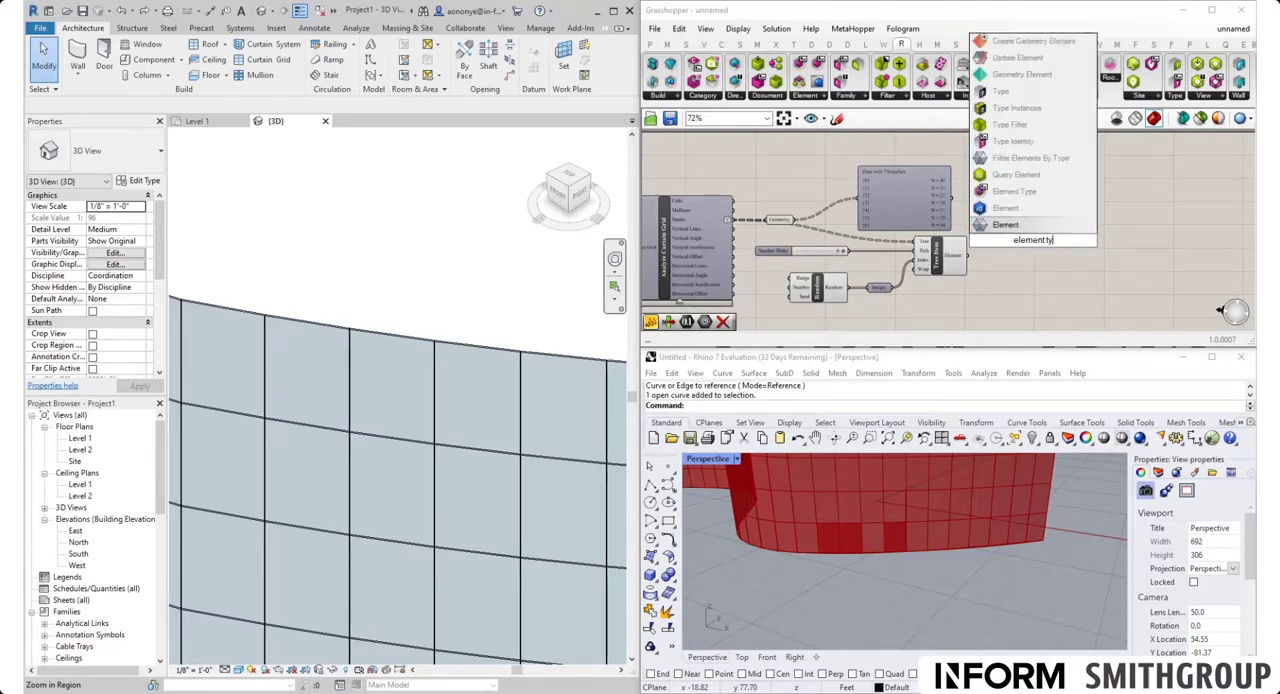
pyautogui.write('pe')
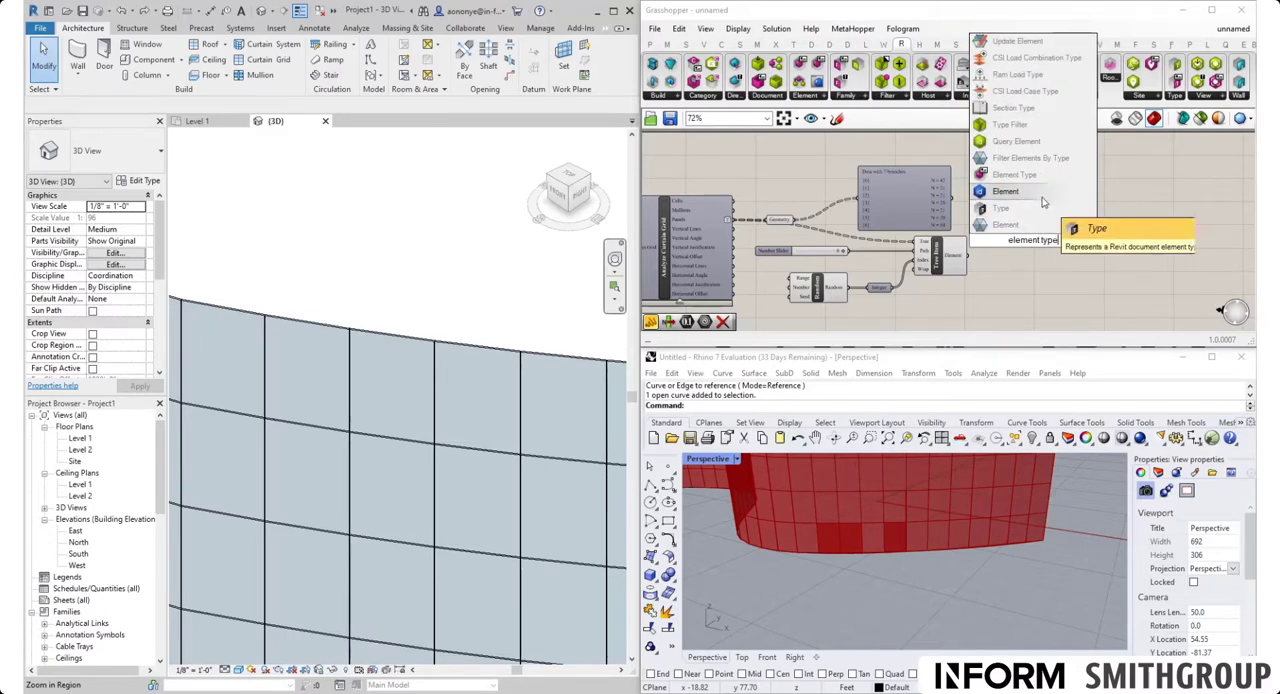
pyautogui.click(1025, 225)
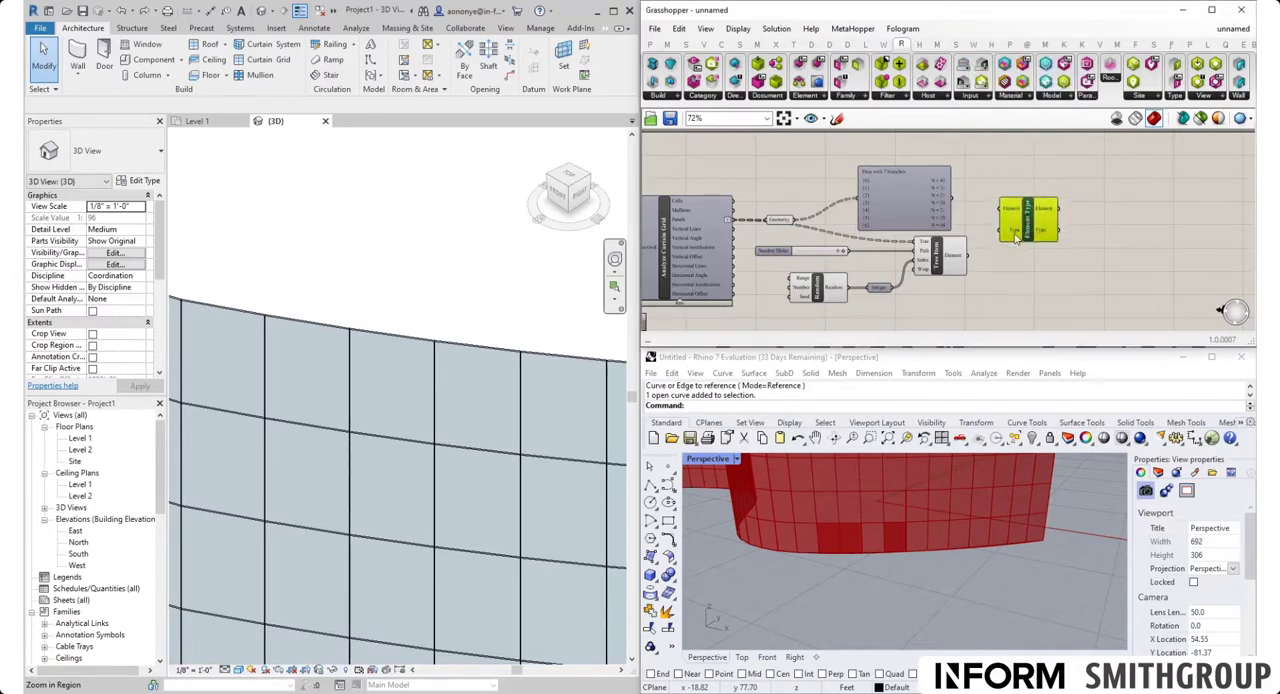
# Connect Tree Item's Element output to the Element input of Element Type and reposition the Element Type component beside it
pyautogui.scroll(3, 1025, 228)
pyautogui.moveTo(1053, 190); pyautogui.dragTo(1071, 195)
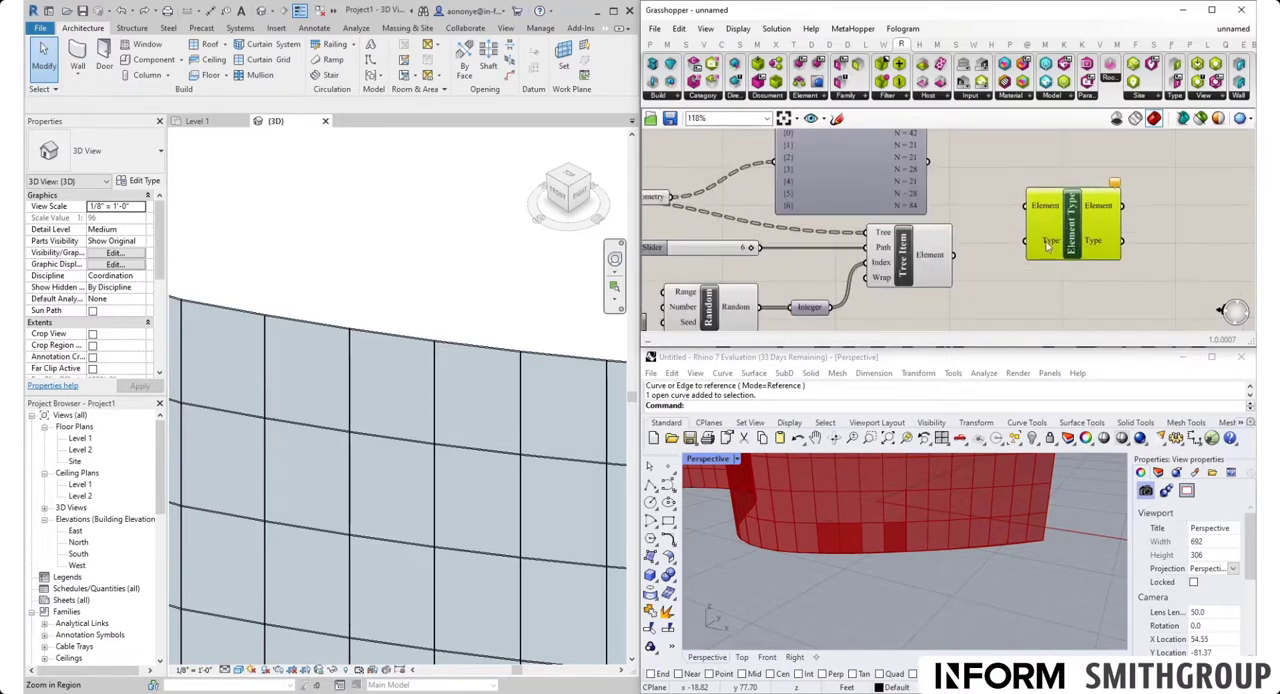
pyautogui.moveTo(952, 255); pyautogui.dragTo(1025, 205)
pyautogui.moveTo(1082, 235); pyautogui.dragTo(1111, 284)
pyautogui.click(1102, 228)
pyautogui.scroll(-2, 1102, 228)
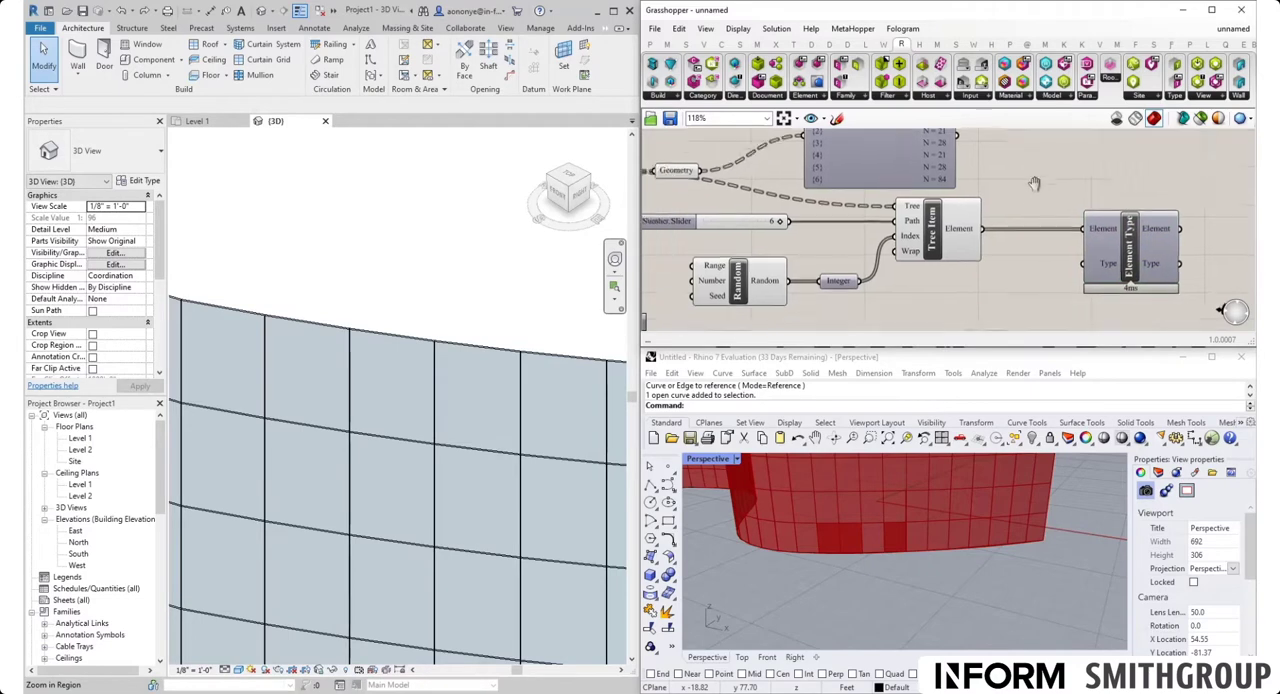
# Add a Model Categories Picker below the Tree Item component and set its category to Curtain Panels
pyautogui.click(983, 97)
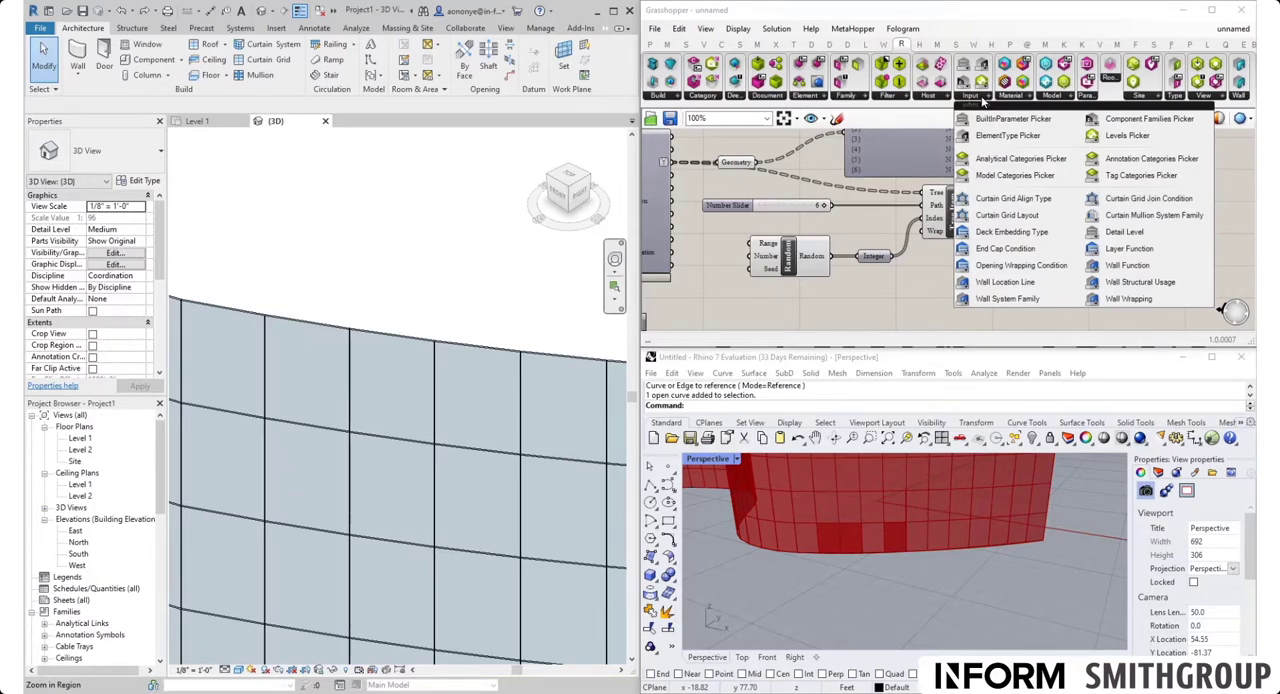
pyautogui.click(1015, 175)
pyautogui.click(928, 307)
pyautogui.moveTo(928, 309); pyautogui.dragTo(908, 245, button='right')
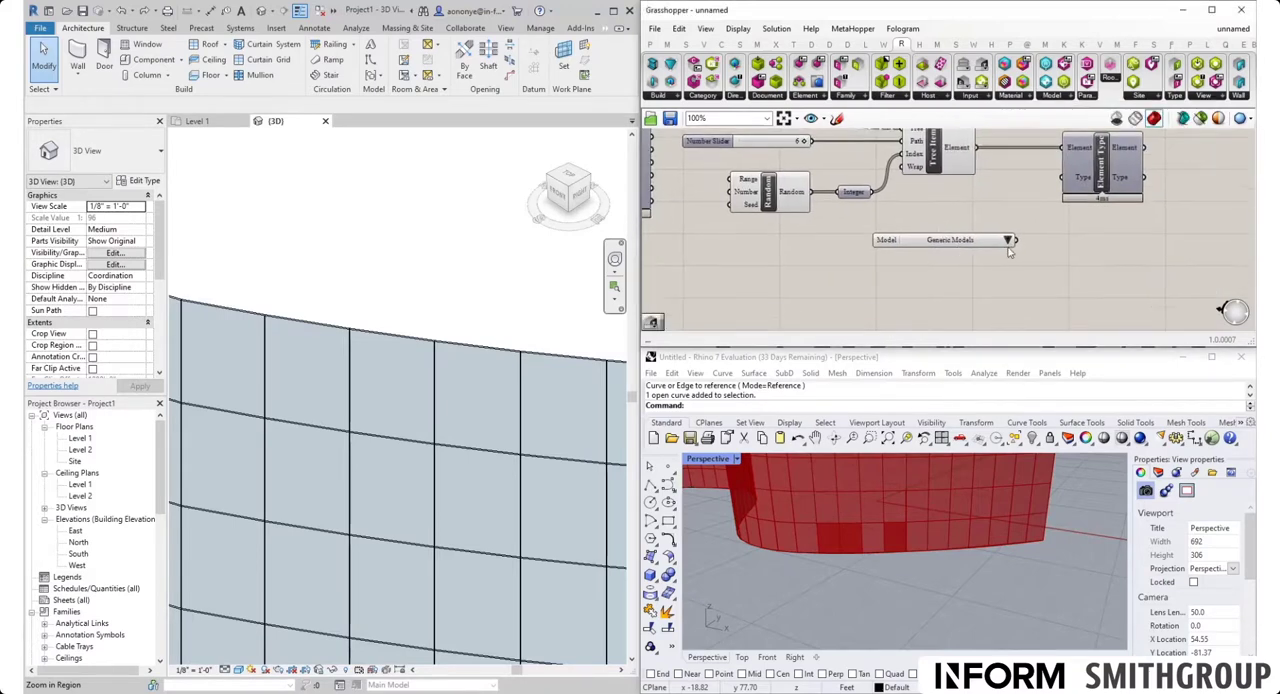
pyautogui.click(1006, 241)
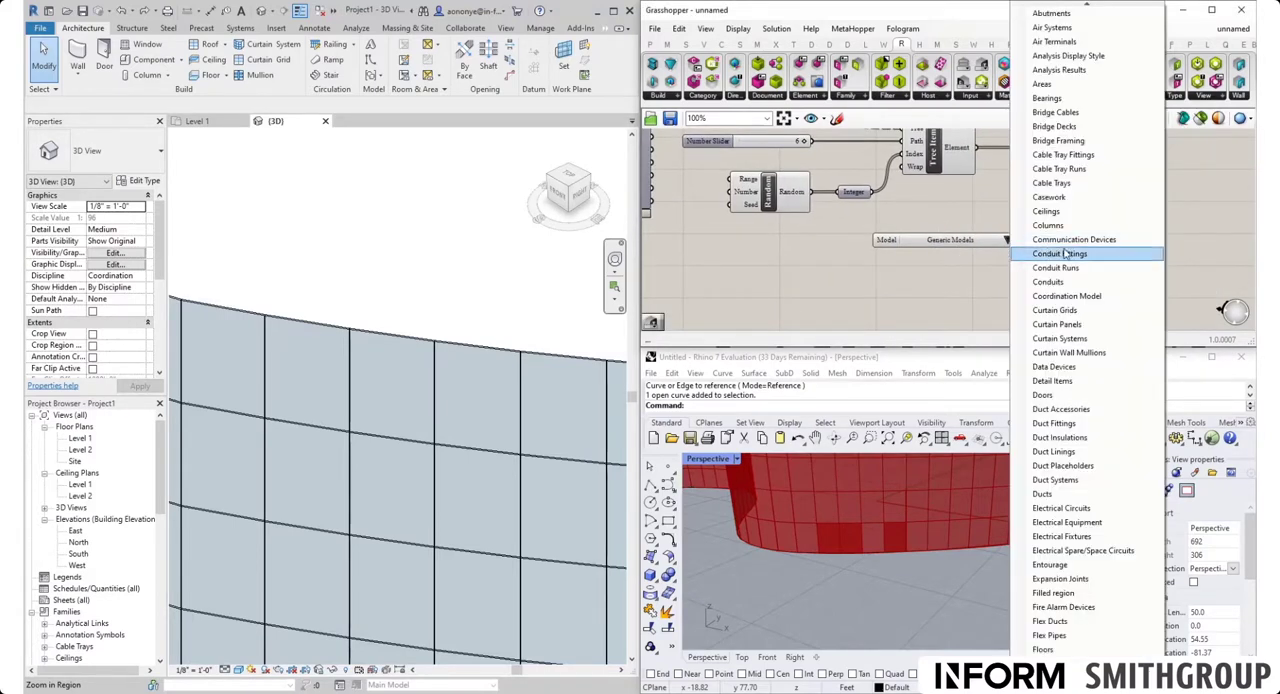
pyautogui.click(1058, 324)
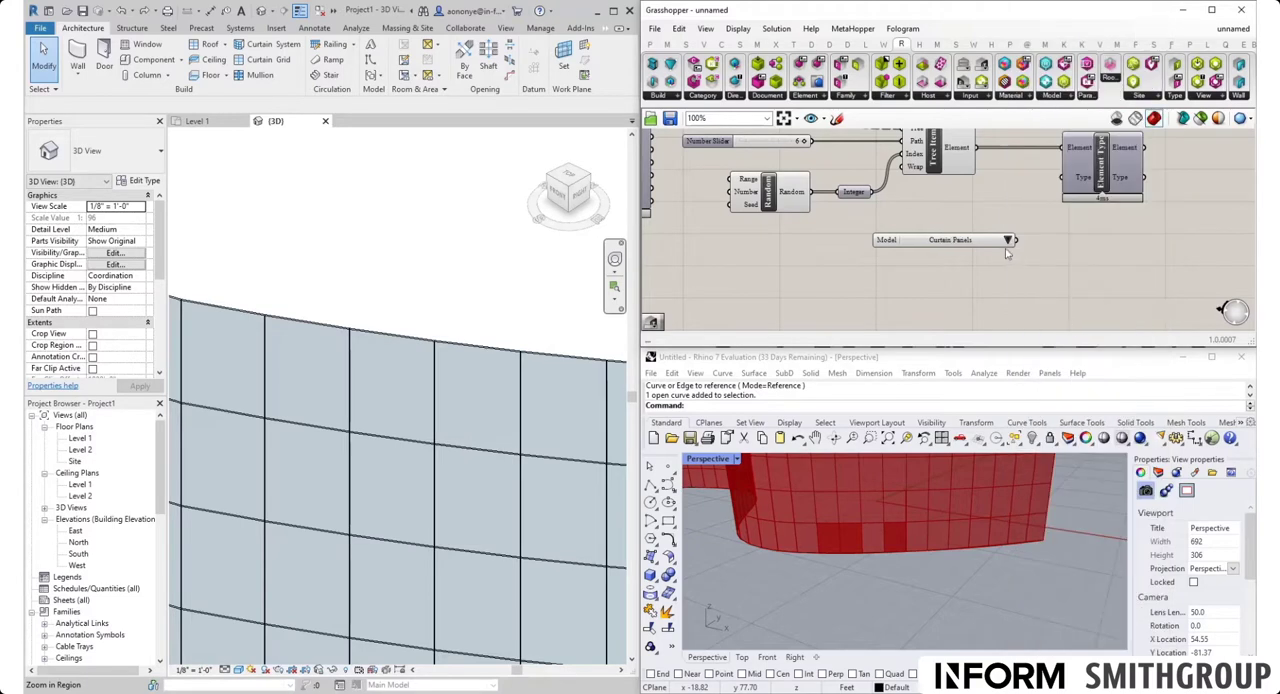
# Add an ElementType Picker fed by the Curtain Panels category picker and set it to System Panel : Solid
pyautogui.click(980, 96)
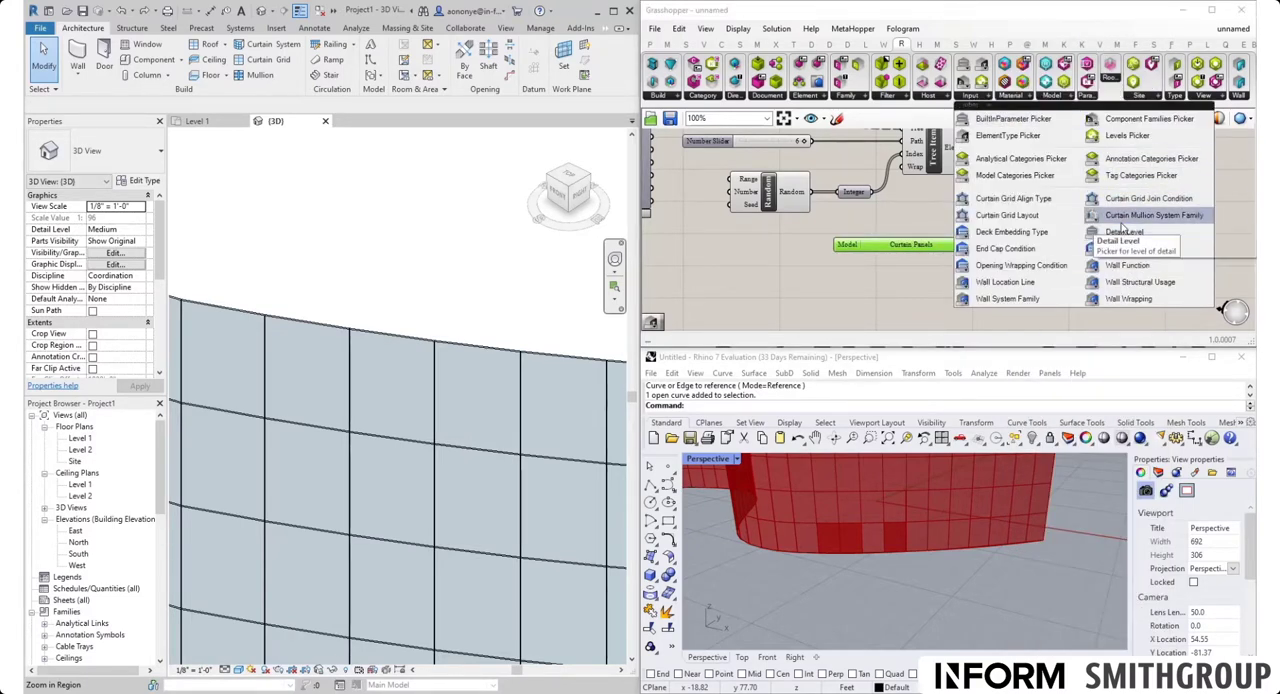
pyautogui.click(1126, 218)
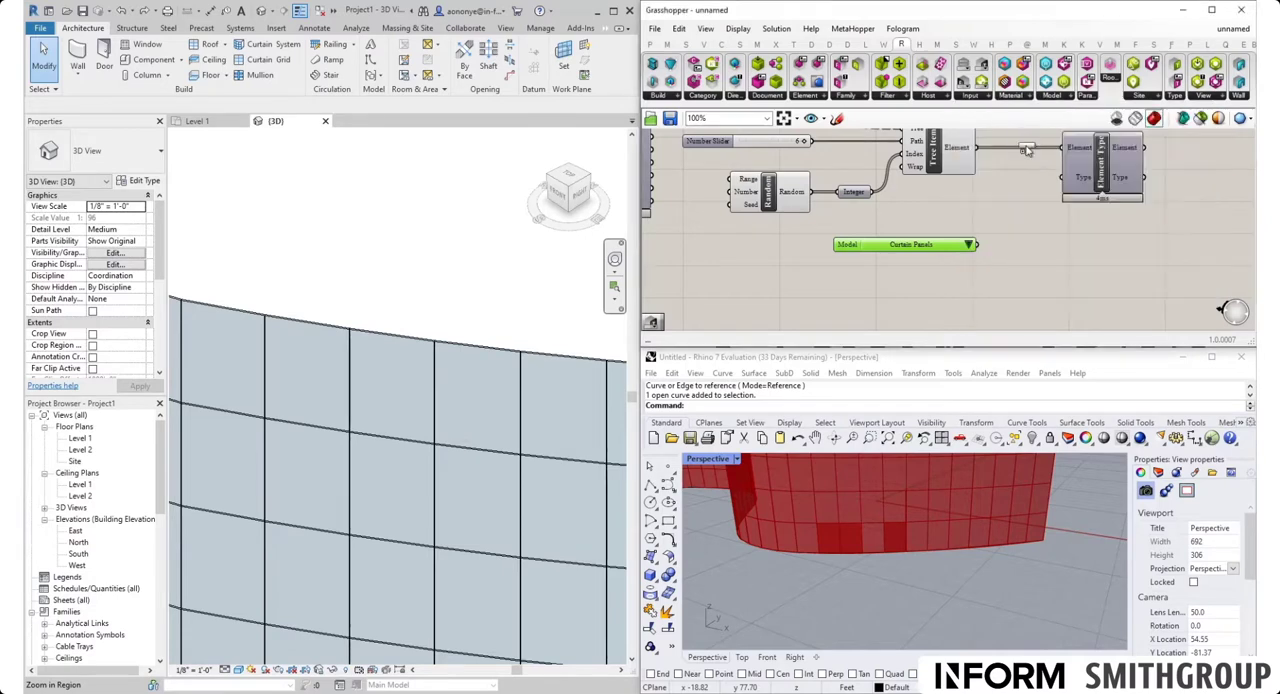
pyautogui.click(1064, 254)
pyautogui.moveTo(980, 246); pyautogui.dragTo(1014, 254)
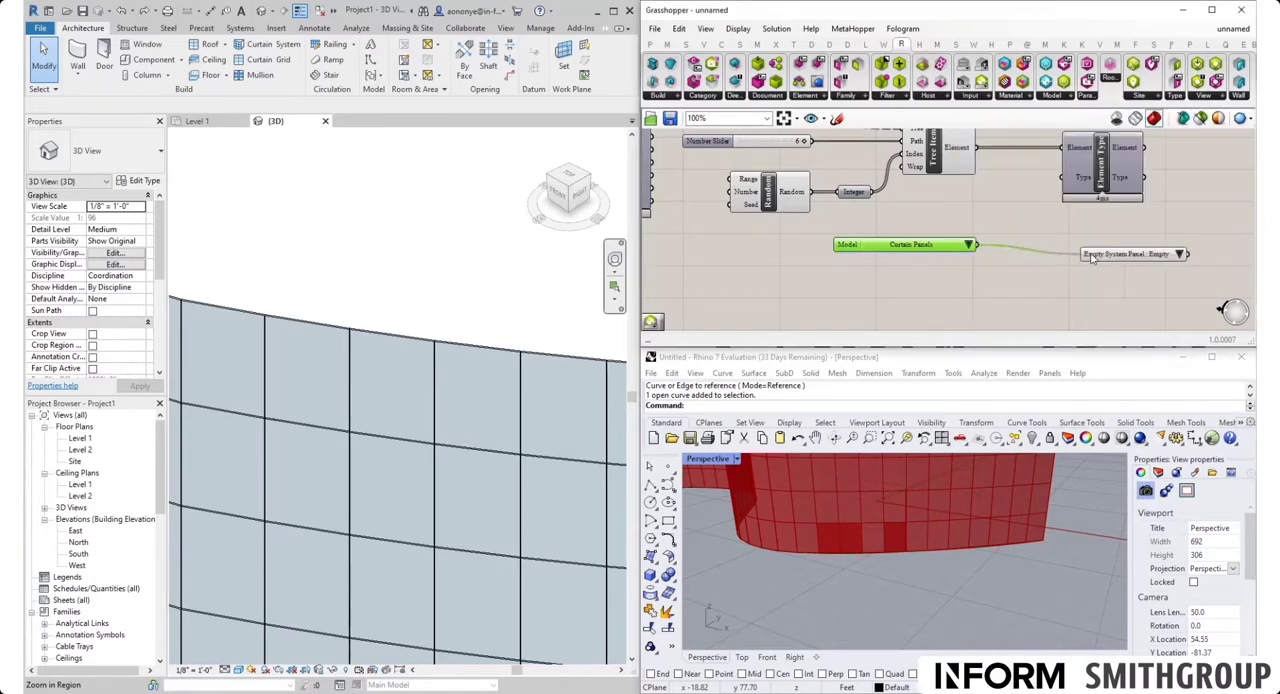
pyautogui.click(1025, 249)
pyautogui.click(1094, 245)
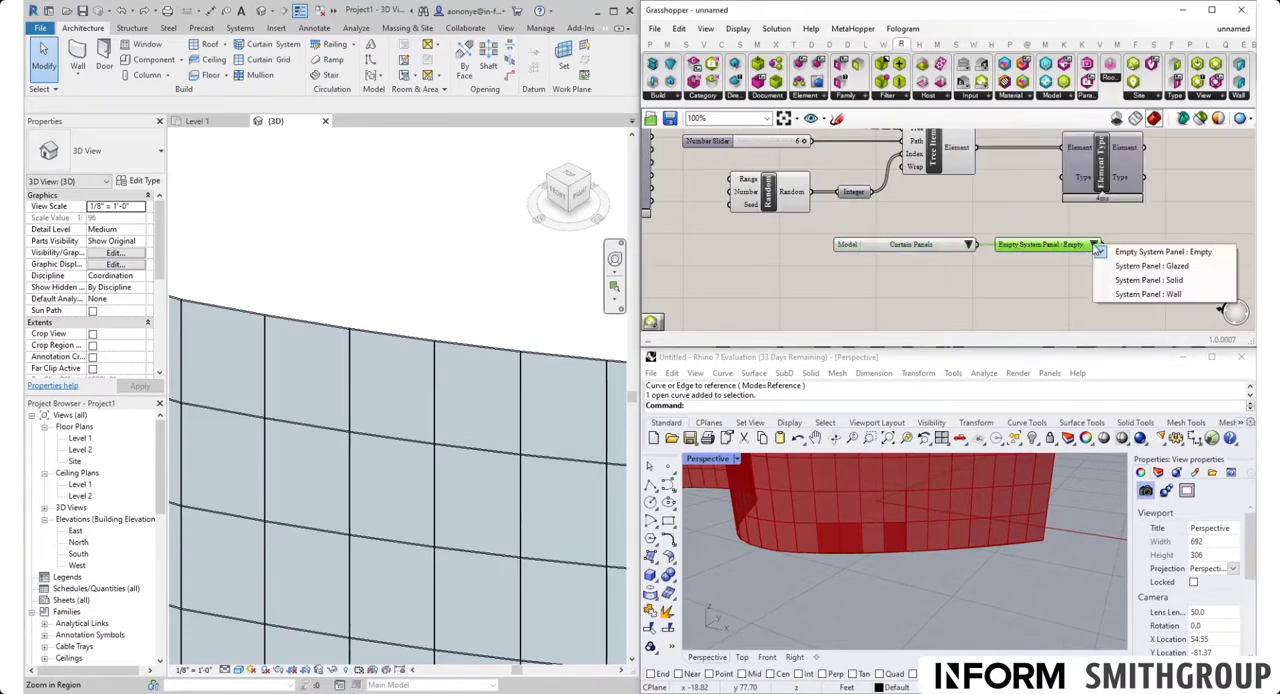
pyautogui.click(1148, 280)
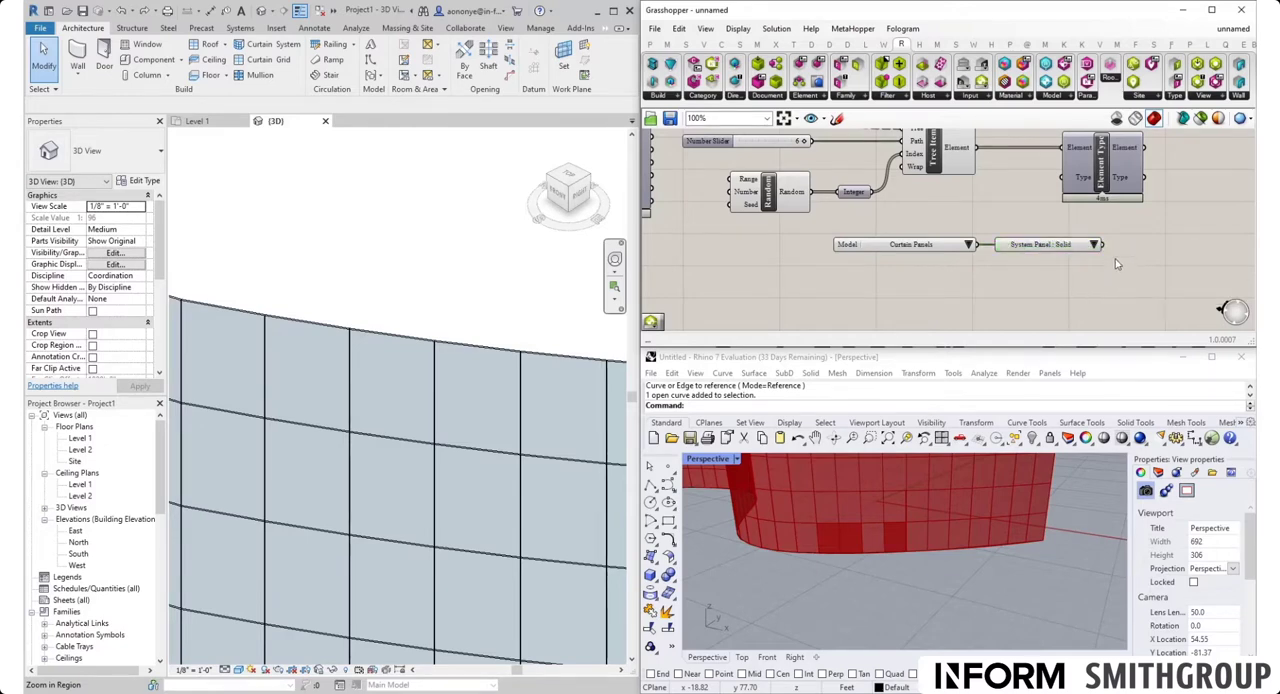
# Connect the ElementType Picker to the Type input of Element Type and inspect the selected panels on the Revit curtain wall
pyautogui.scroll(-5, 348, 295)
pyautogui.scroll(3, 373, 310)
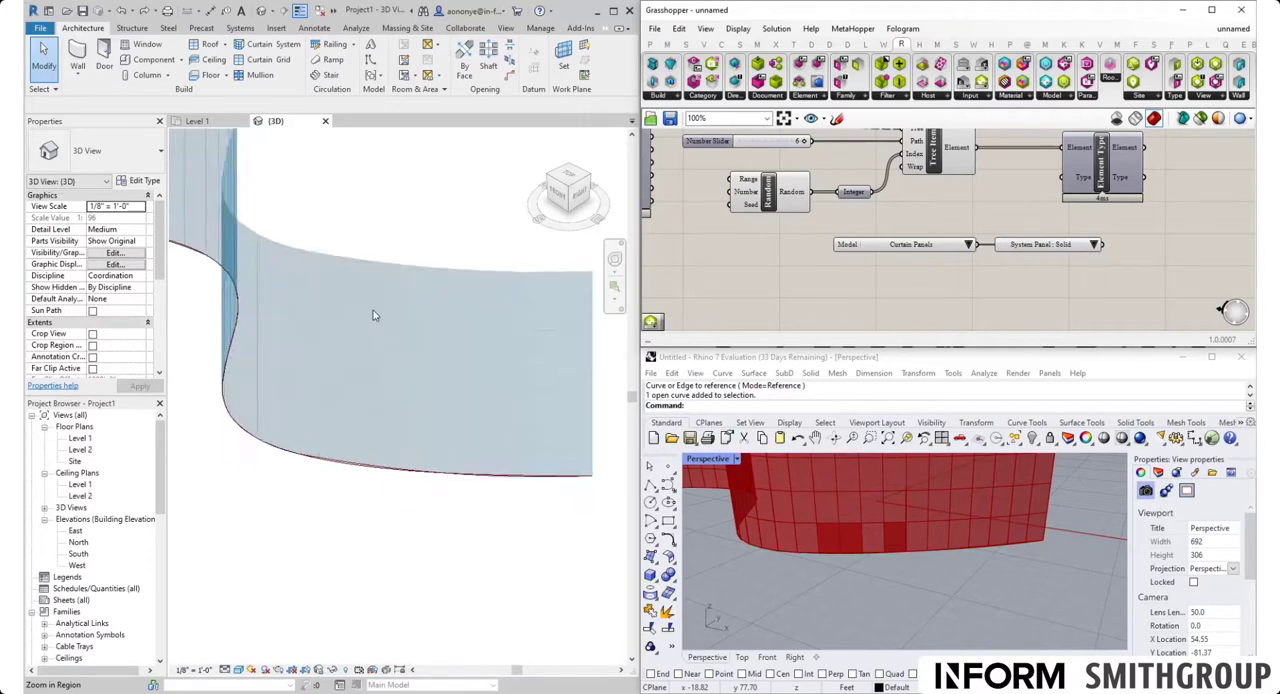
pyautogui.scroll(1, 540, 369)
pyautogui.moveTo(540, 369); pyautogui.dragTo(511, 380, button='middle')
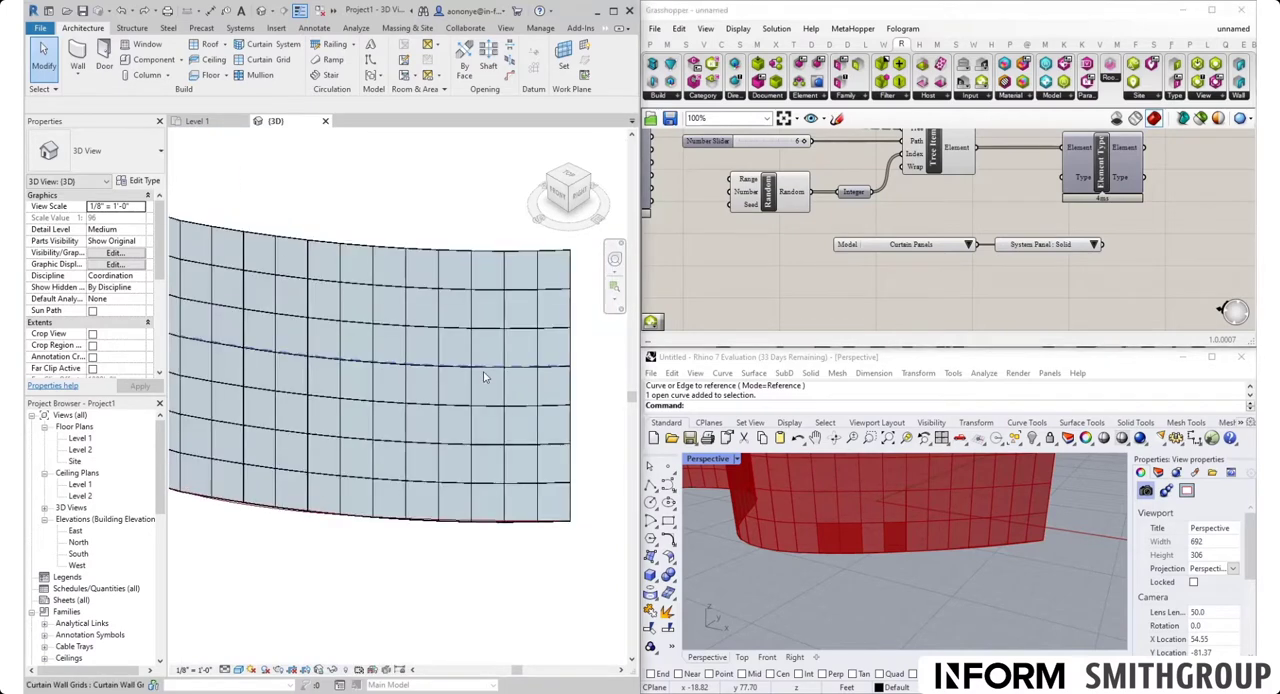
pyautogui.click(1104, 251)
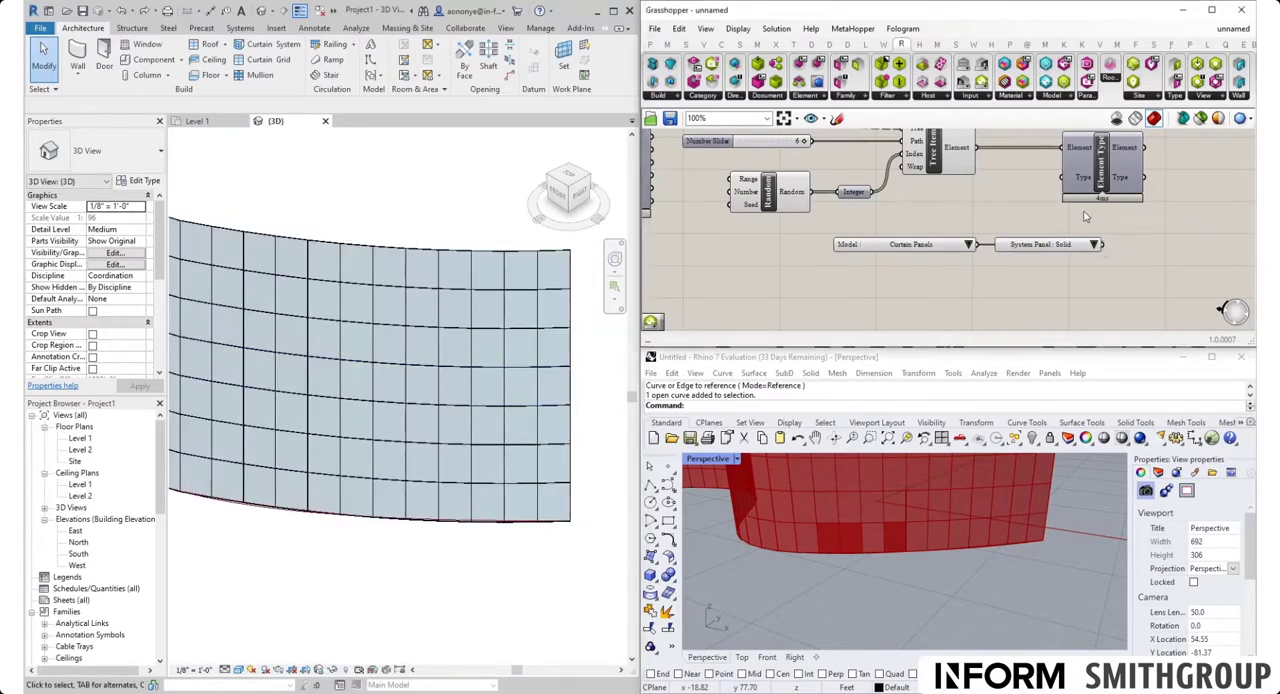
pyautogui.moveTo(1103, 246); pyautogui.dragTo(1065, 177)
pyautogui.scroll(-3, 429, 511)
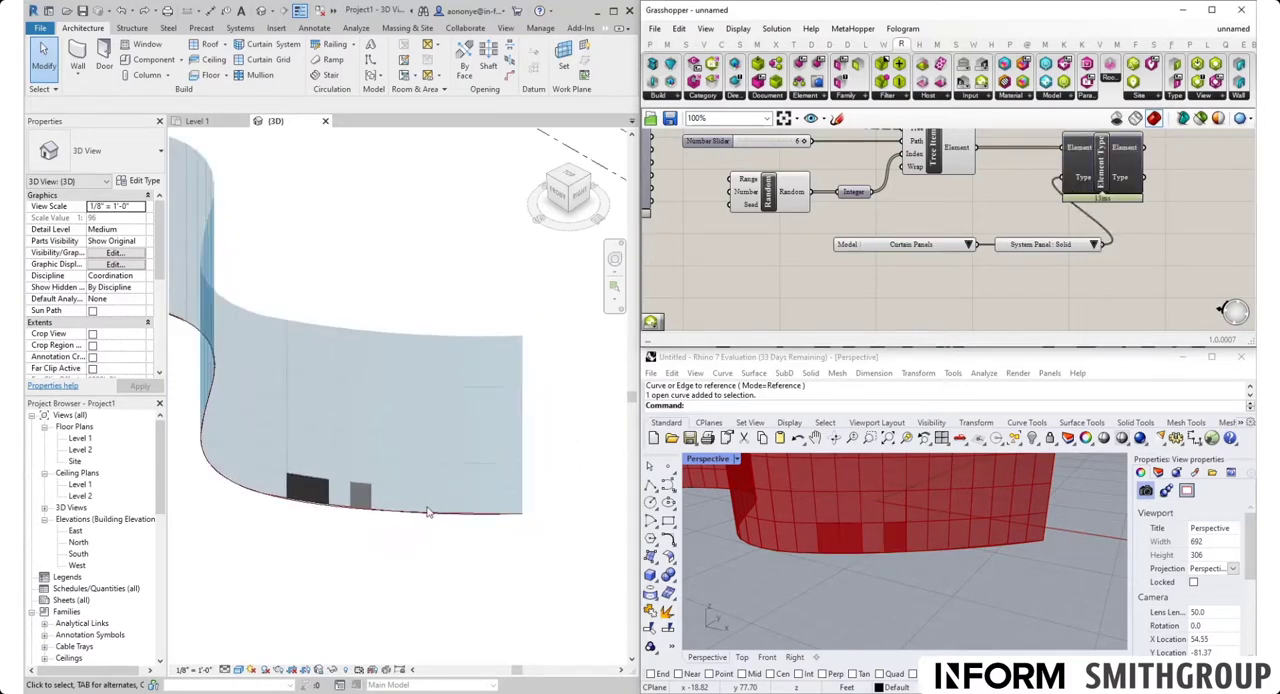
pyautogui.scroll(6, 306, 503)
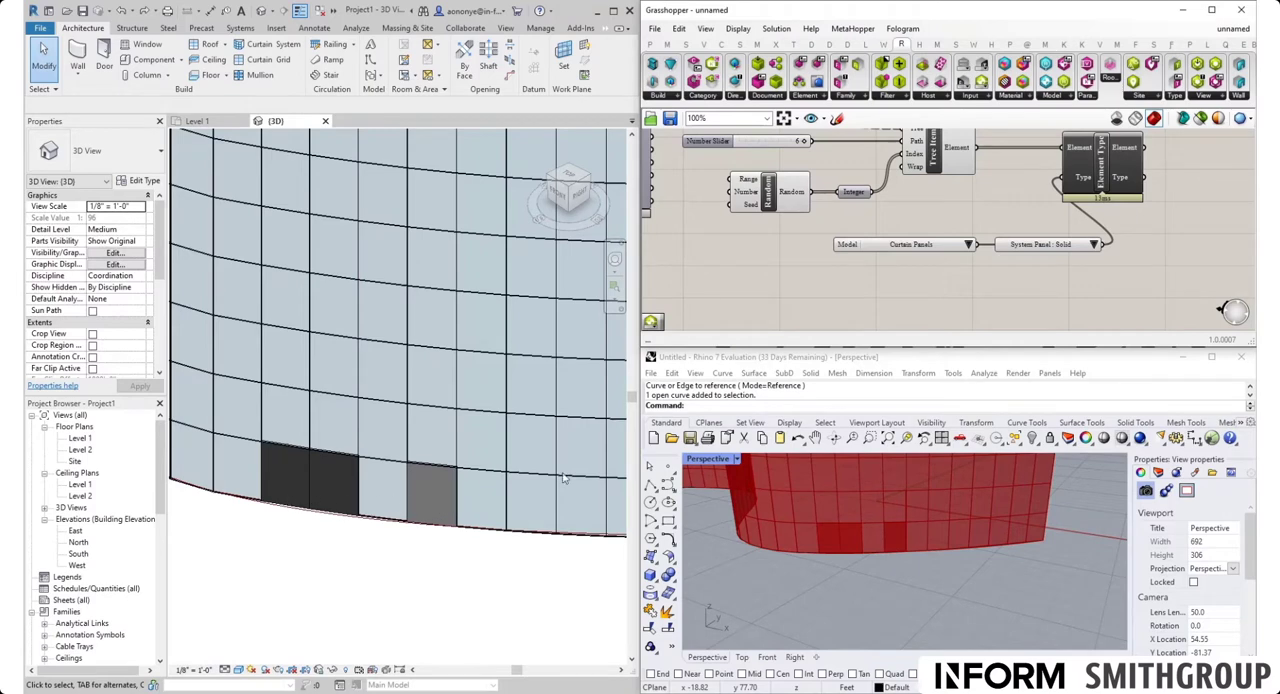
pyautogui.moveTo(890, 200); pyautogui.dragTo(943, 229, button='right')
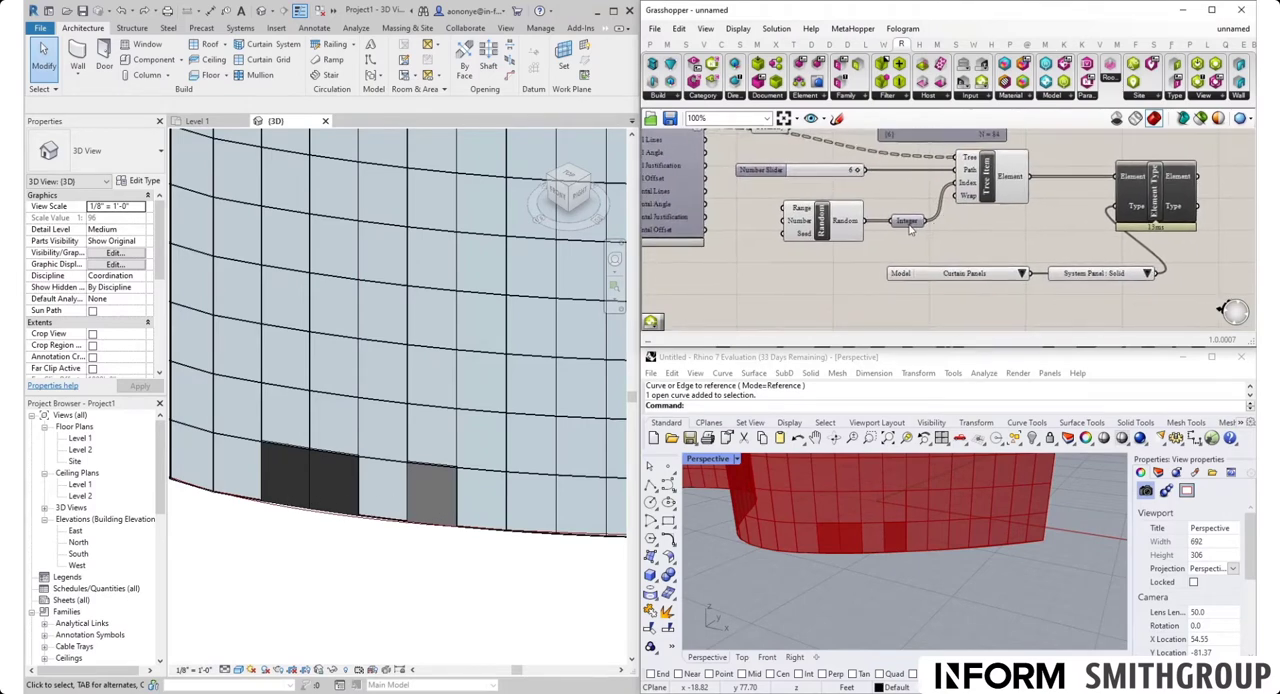
pyautogui.moveTo(910, 229)
pyautogui.doubleClick(966, 237)
pyautogui.write('panel')
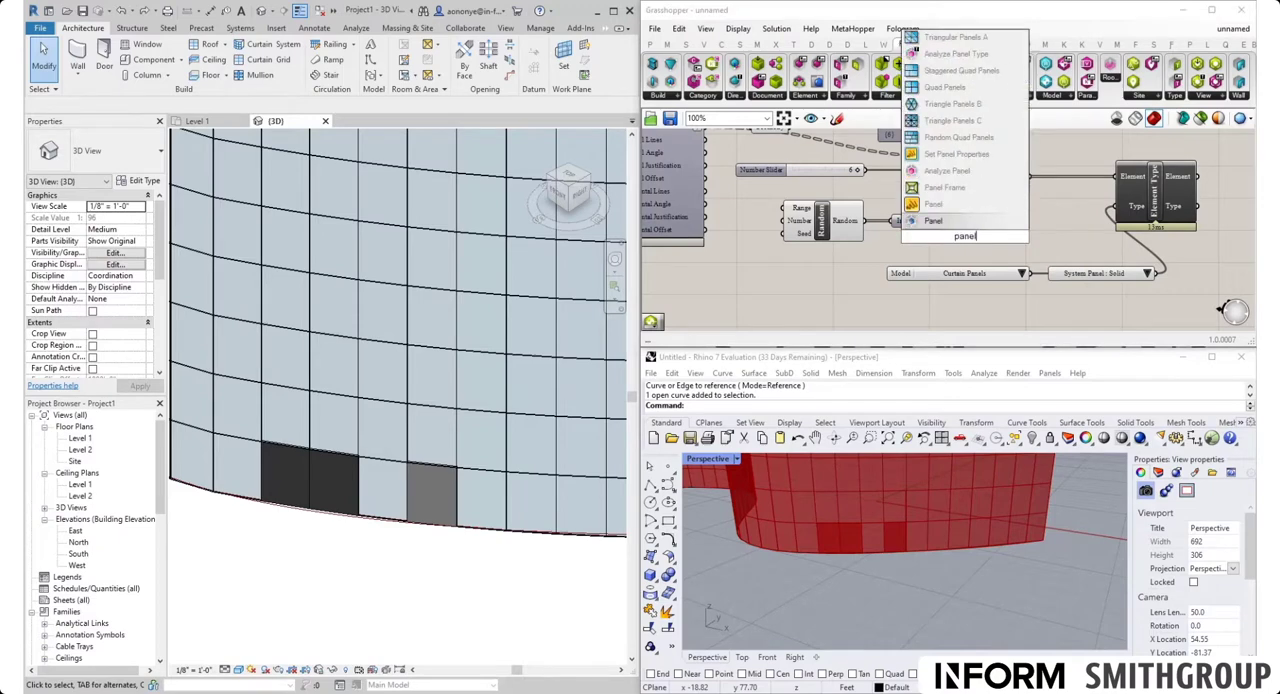
pyautogui.press('Return')
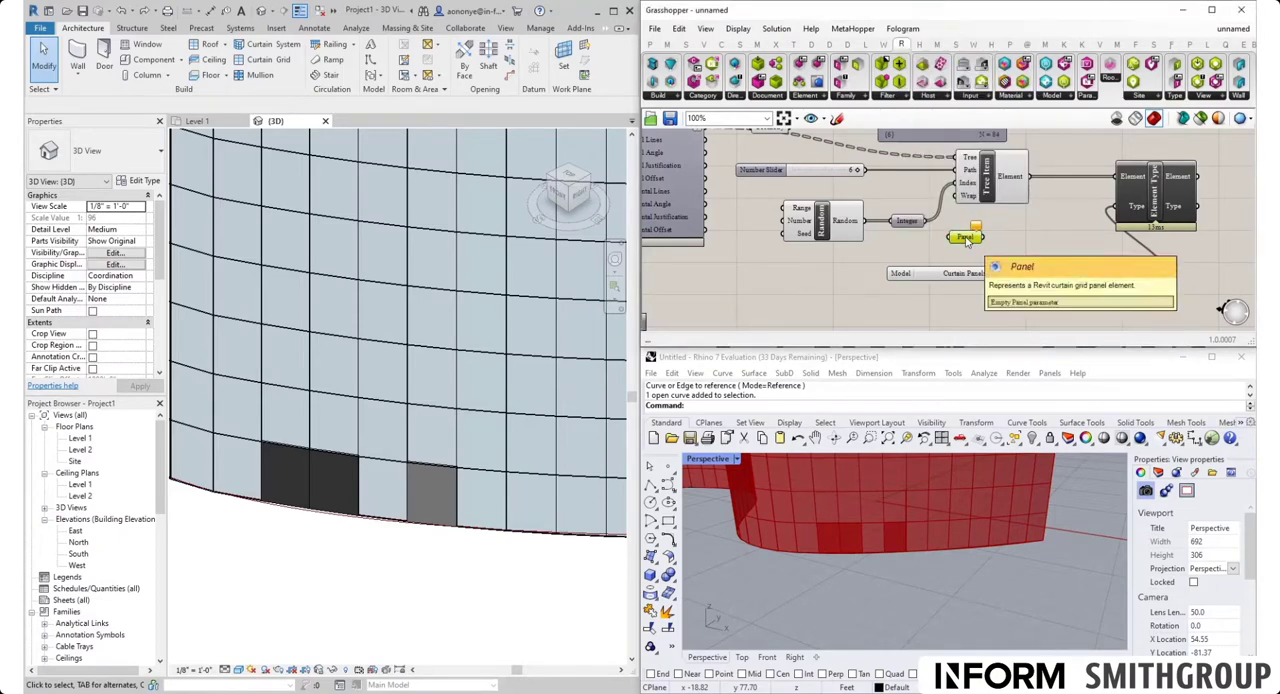
# Add a text Panel below the Integer parameter containing the values 5, 3 and 9 on separate lines
pyautogui.doubleClick(960, 248)
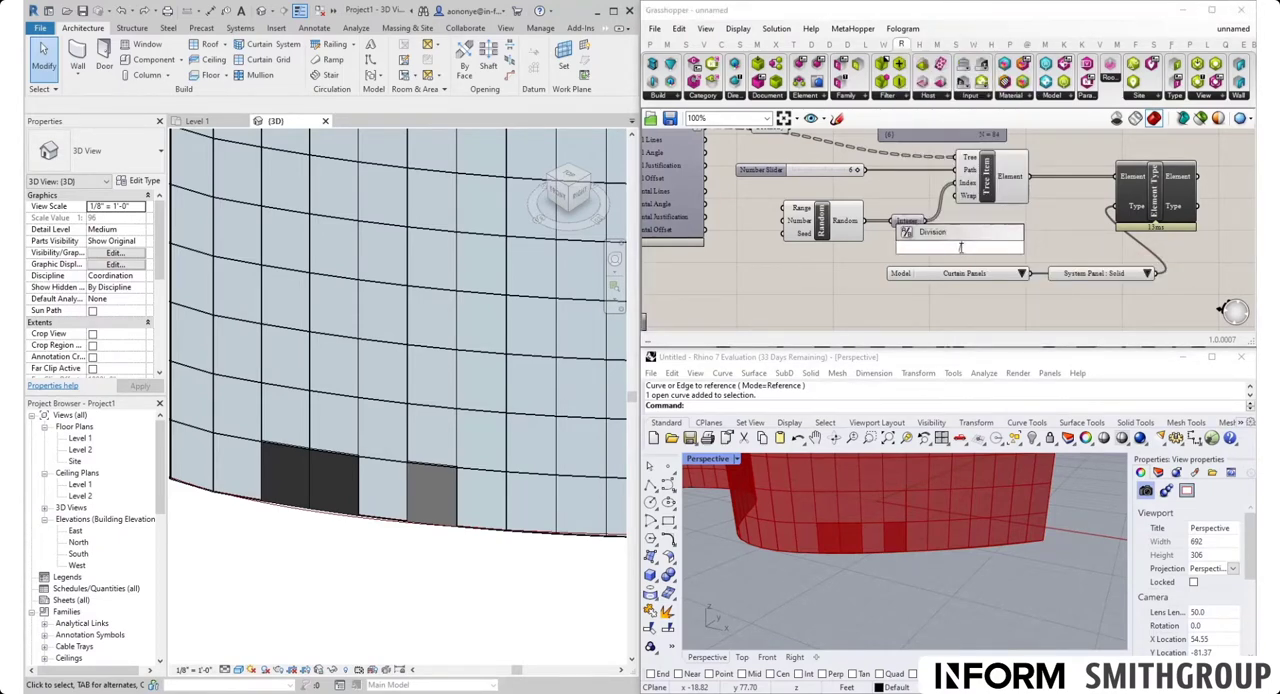
pyautogui.write('//5')
pyautogui.press('Return')
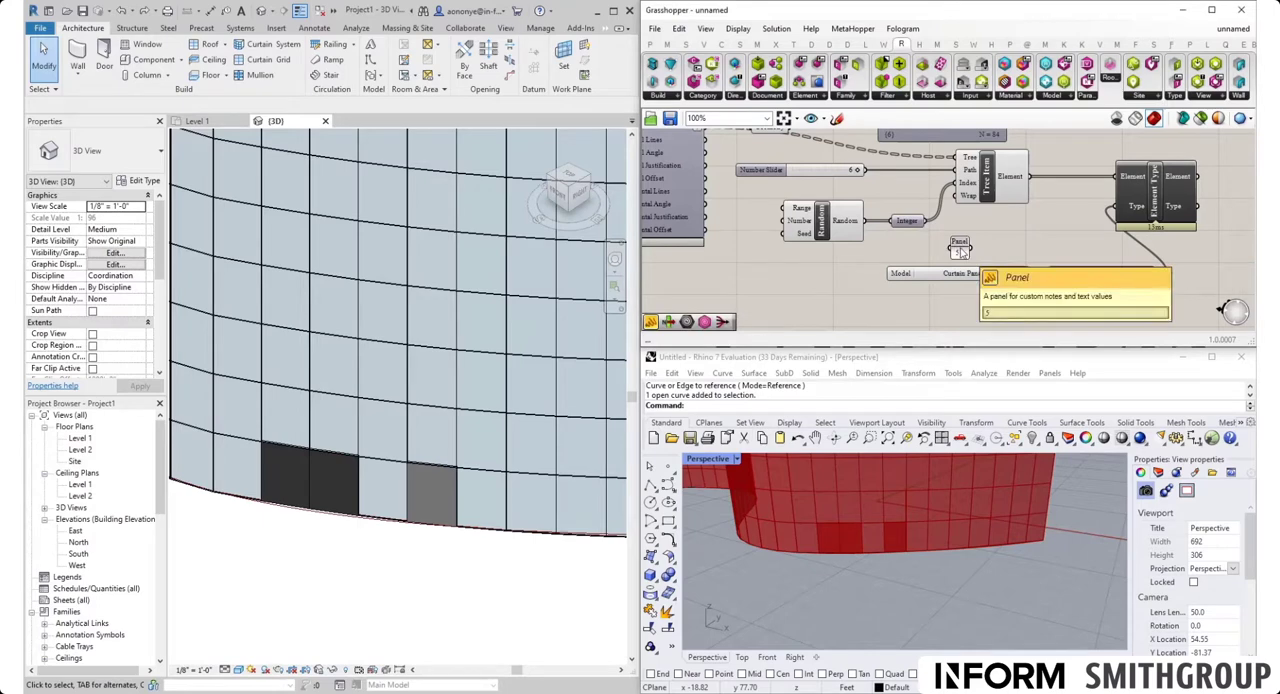
pyautogui.scroll(3, 965, 255)
pyautogui.doubleClick(965, 252)
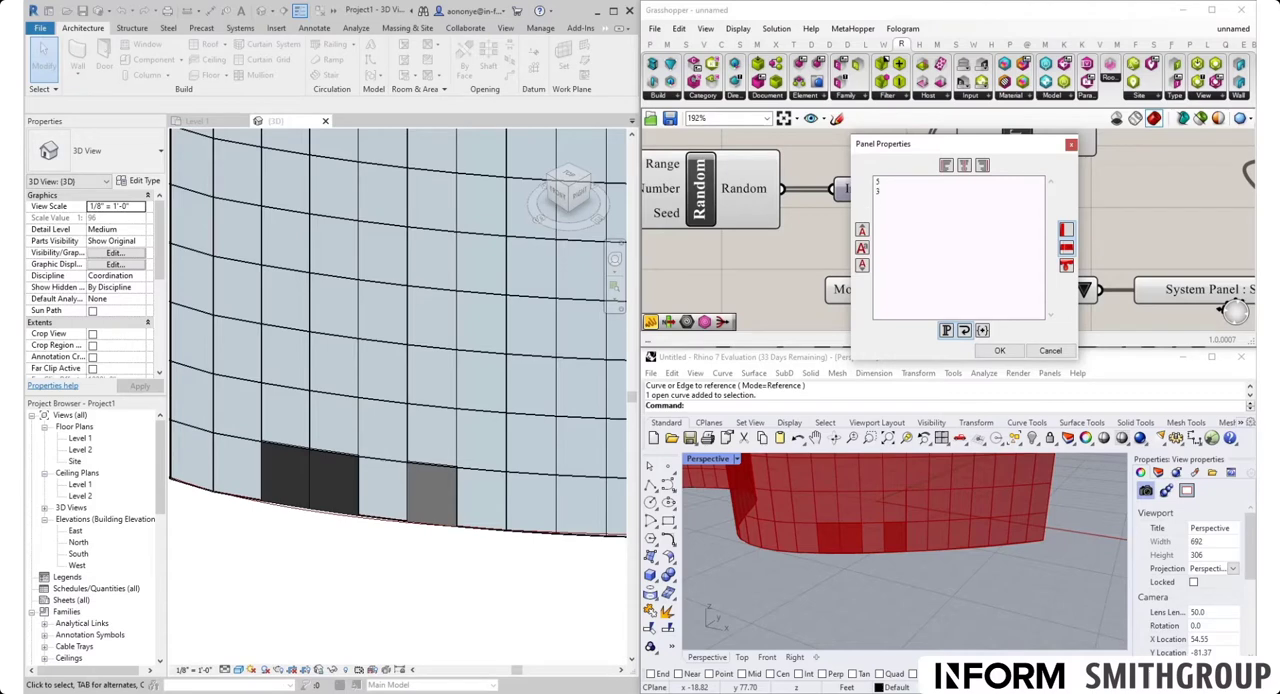
pyautogui.write('5 3 9')
pyautogui.click(999, 350)
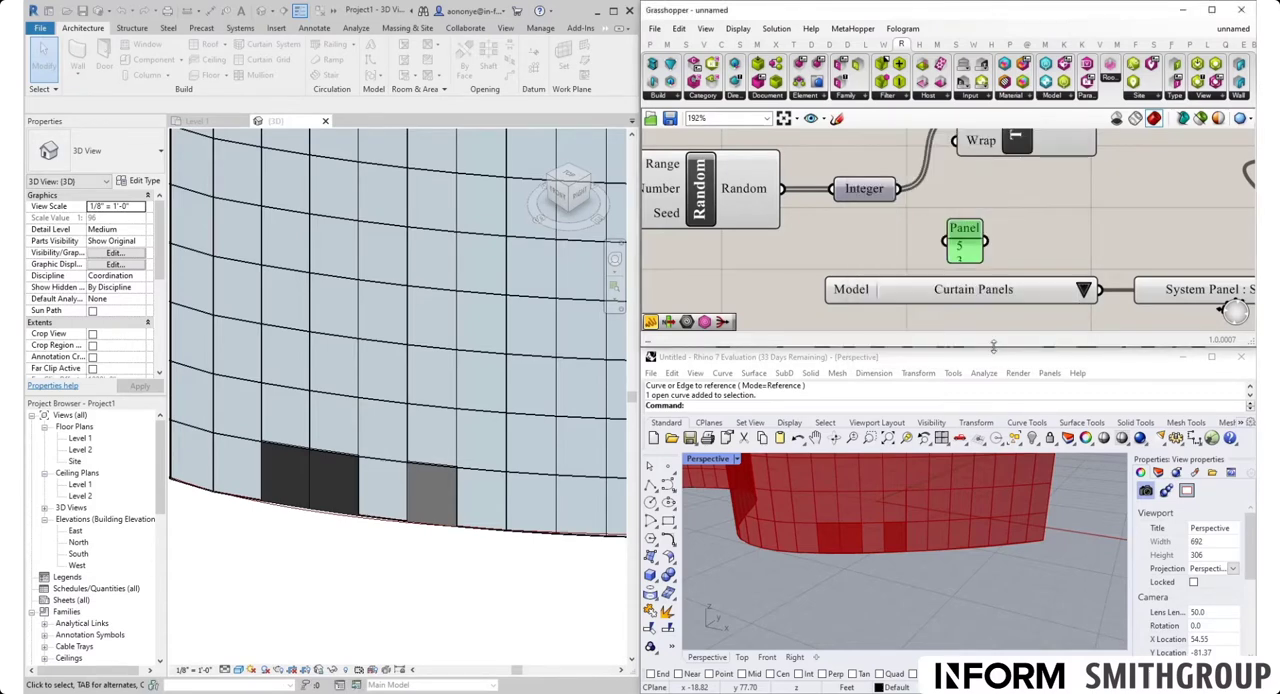
# Move the values Panel beneath Random, enlarge it to show all entries, and turn off its multiline data
pyautogui.scroll(-4, 973, 246)
pyautogui.moveTo(975, 248); pyautogui.dragTo(843, 276)
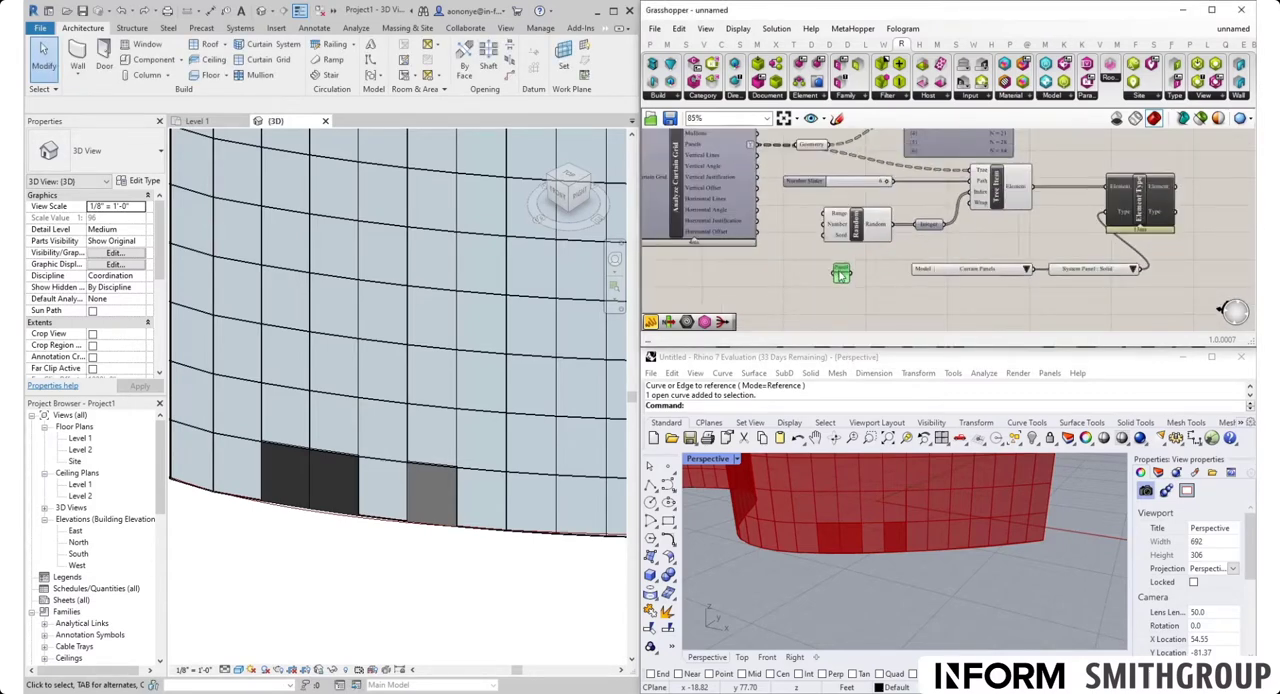
pyautogui.rightClick(846, 297)
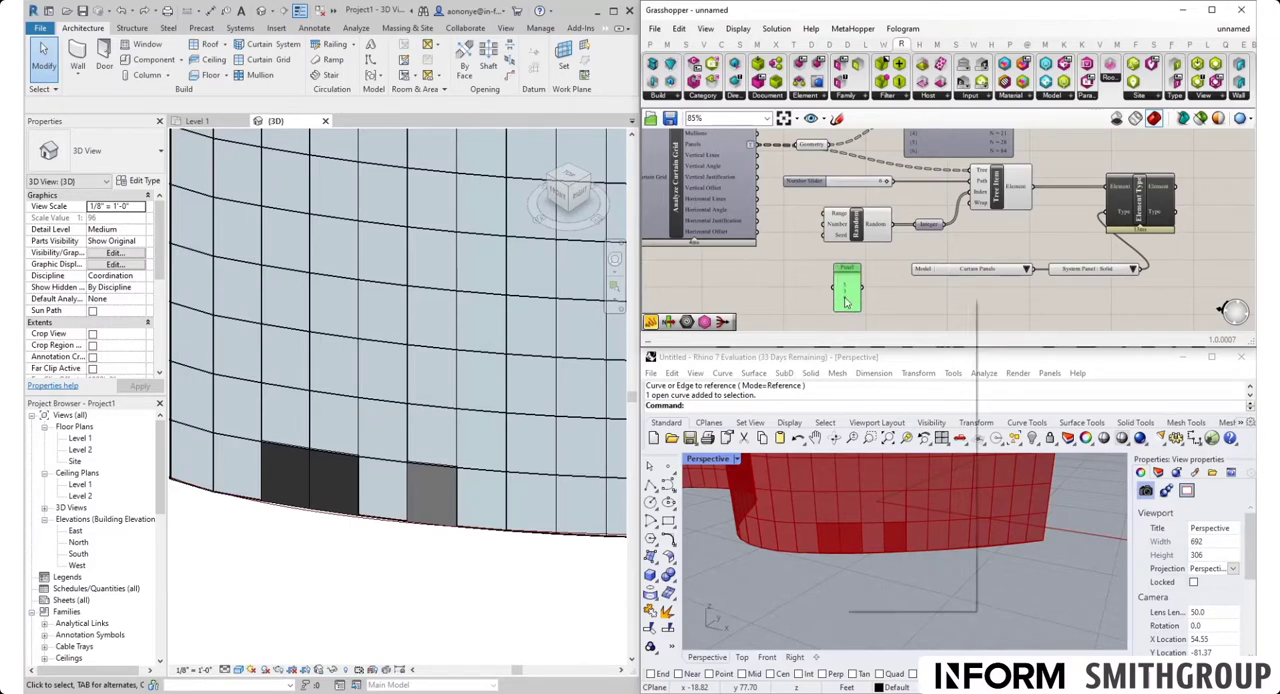
pyautogui.click(890, 339)
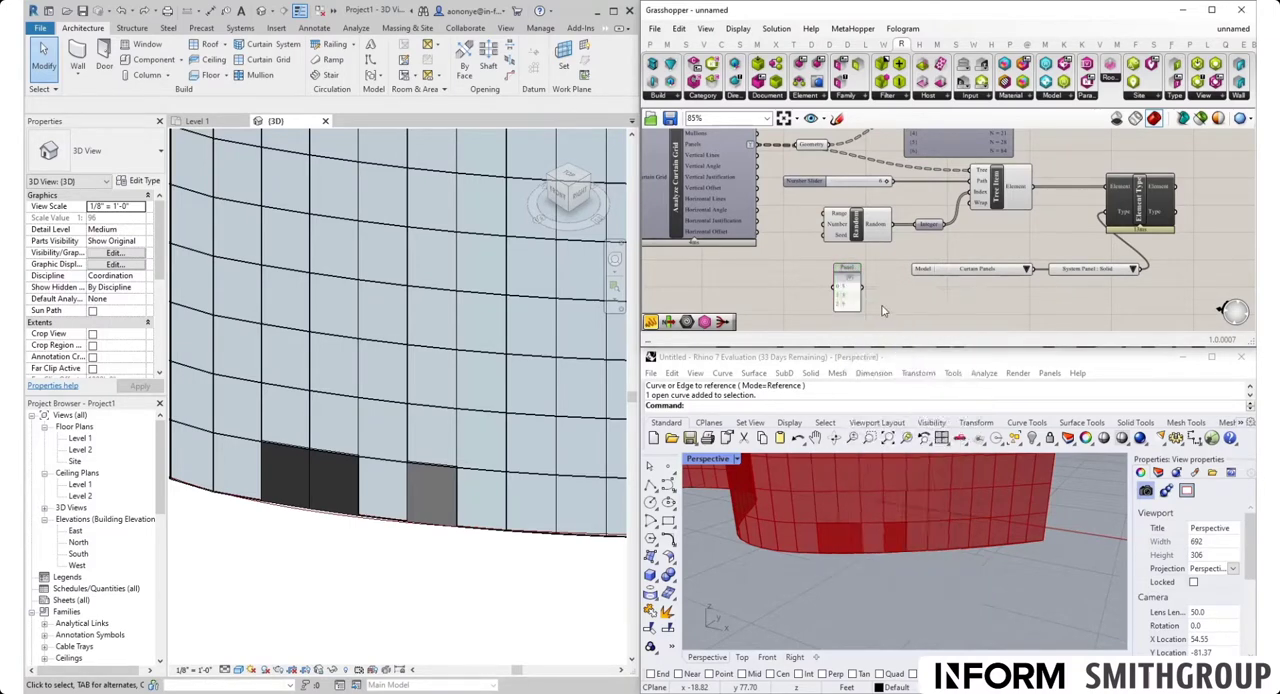
# Connect the values Panel to Tree Item's Index input in place of Integer and inspect the Revit wall
pyautogui.moveTo(864, 290); pyautogui.dragTo(918, 224)
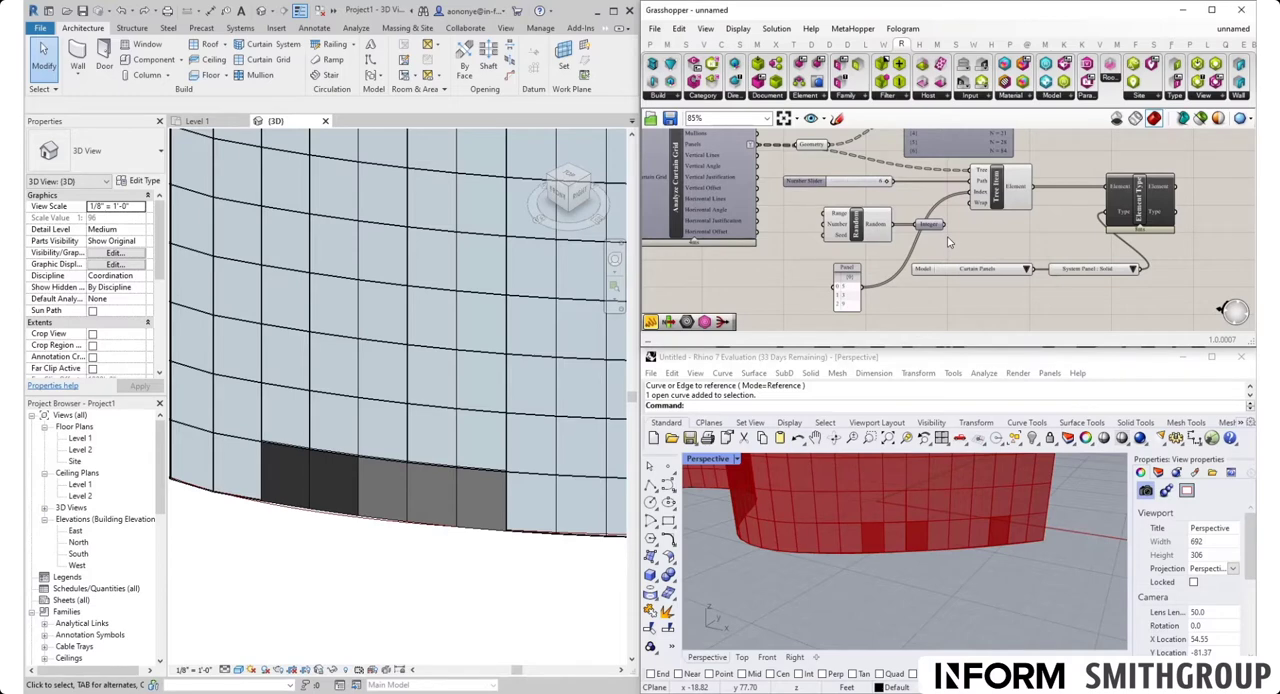
pyautogui.scroll(-5, 460, 470)
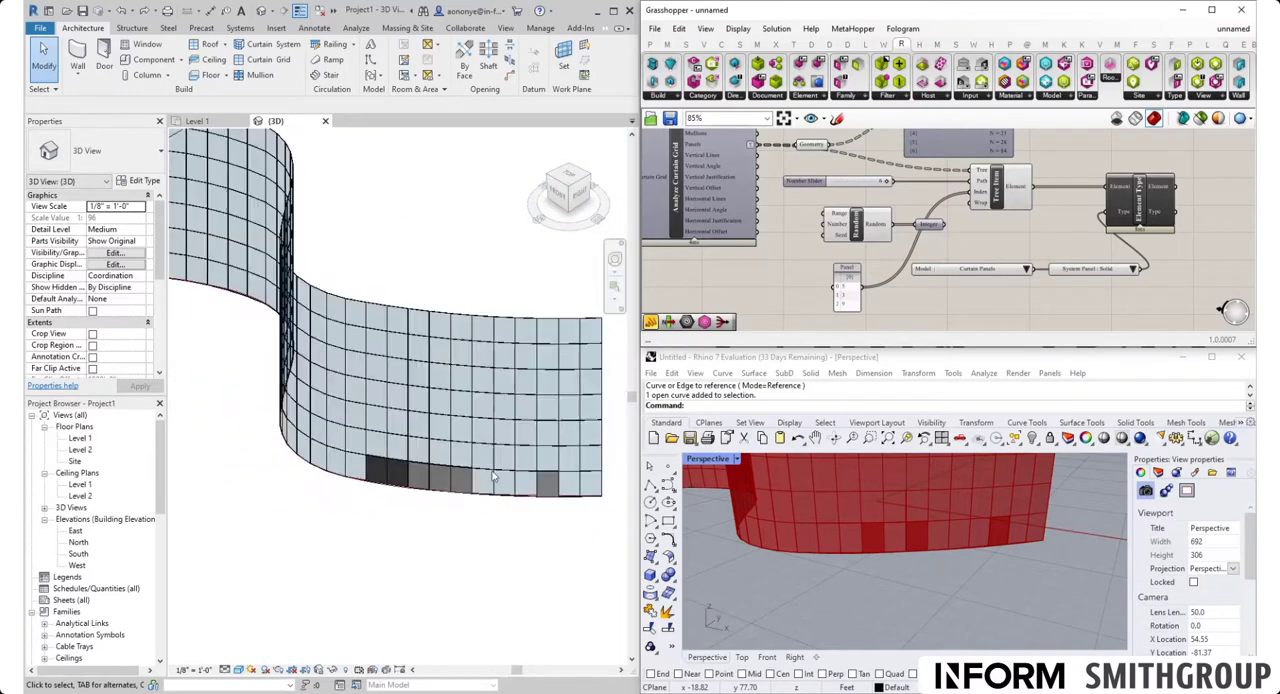
pyautogui.scroll(3, 578, 511)
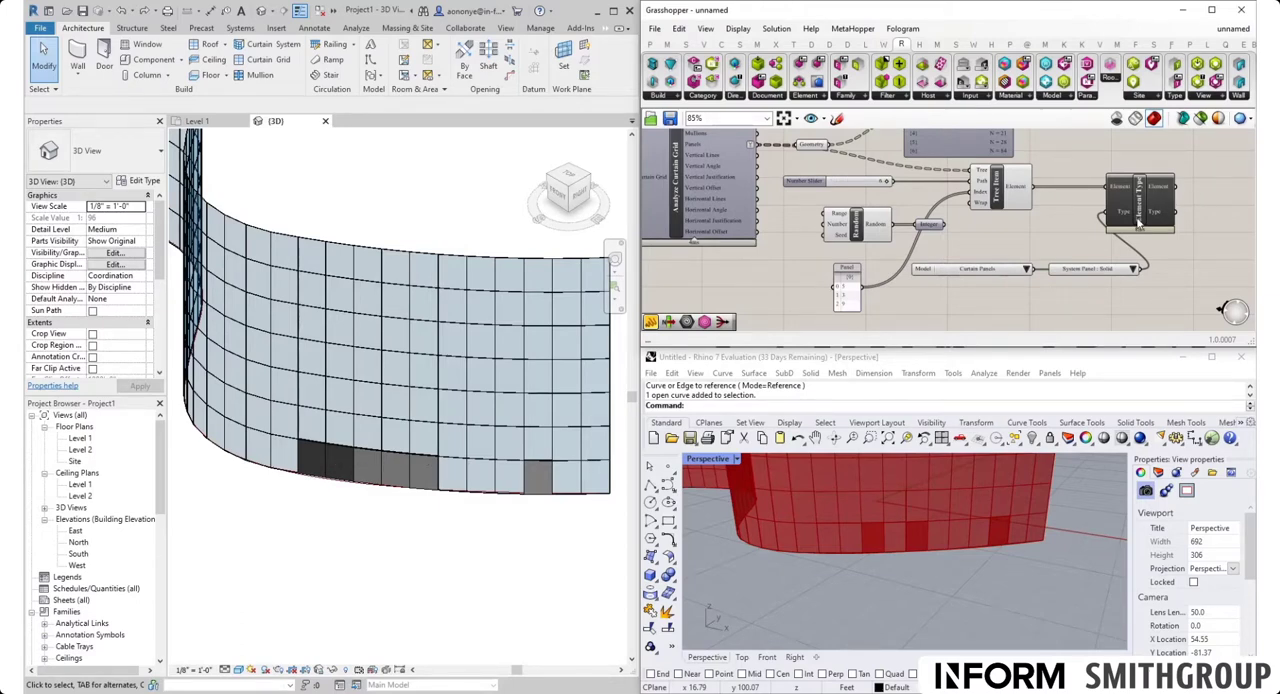
# Set the ElementType Picker to System Panel : Glazed and reconnect Integer to Tree Item's Index input, replacing the values Panel
pyautogui.click(1133, 270)
pyautogui.click(1138, 294)
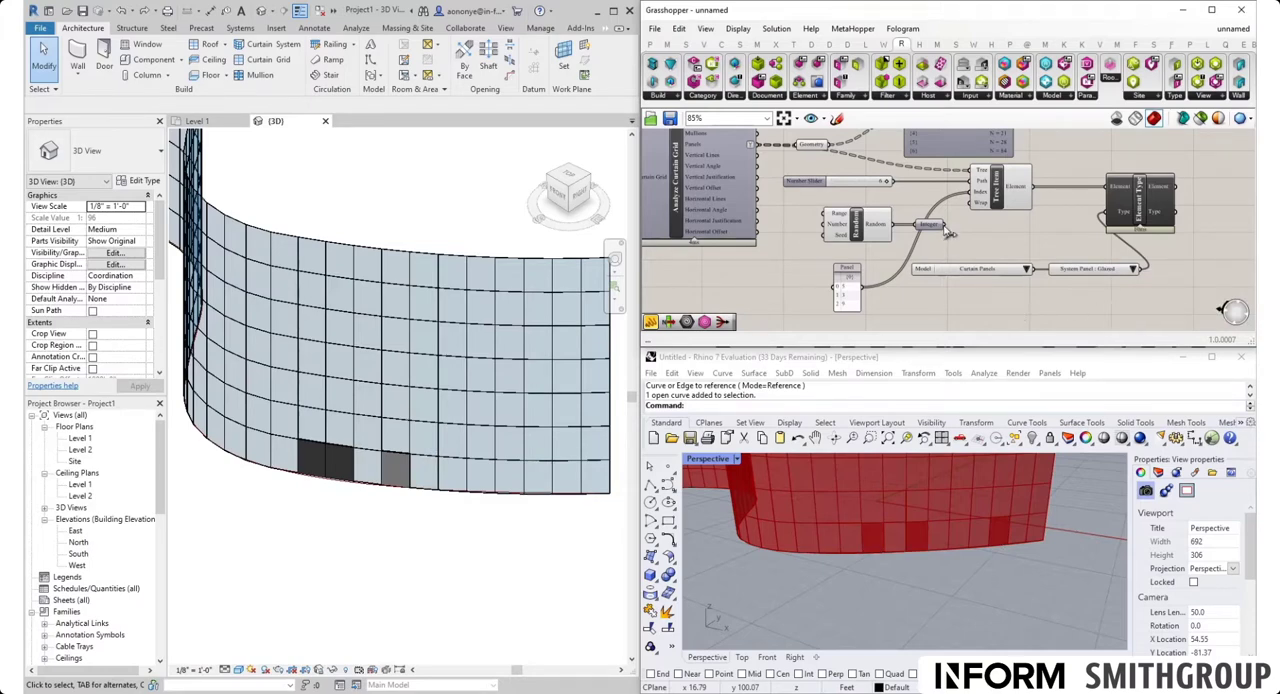
pyautogui.moveTo(944, 225); pyautogui.dragTo(971, 195)
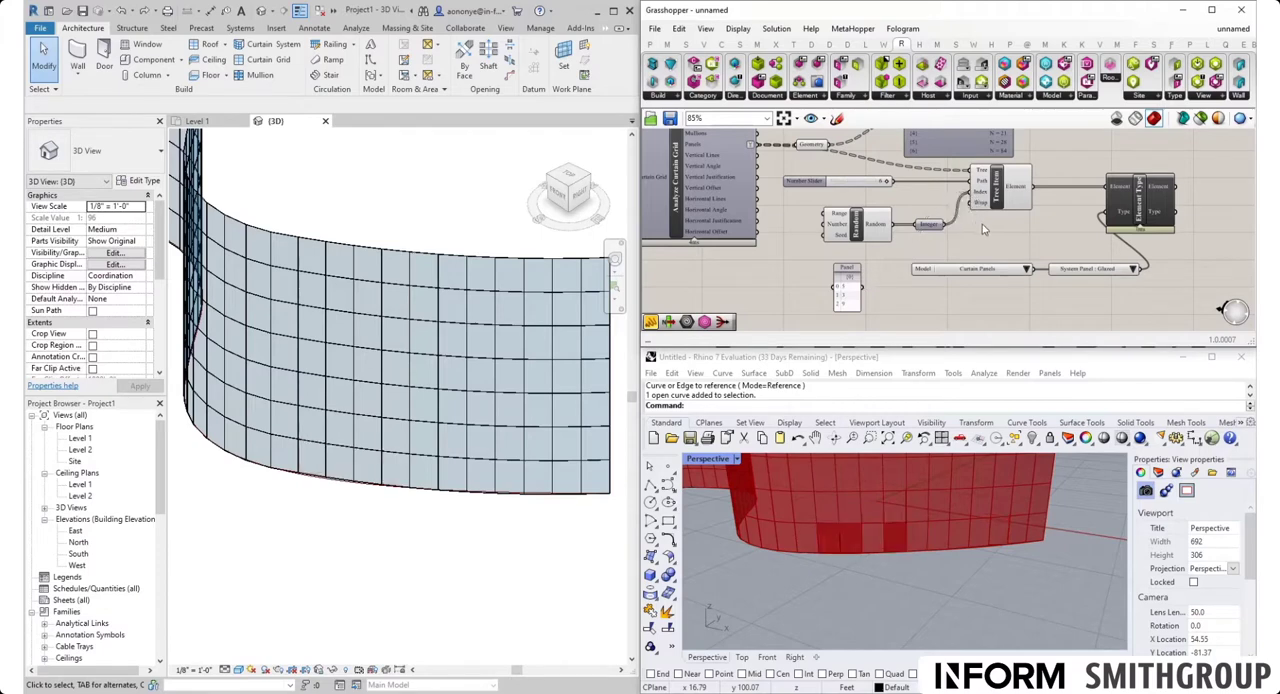